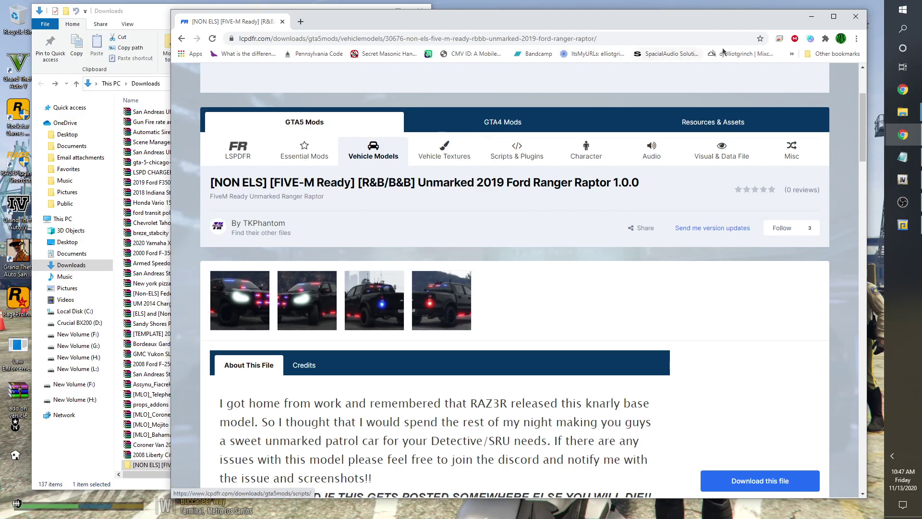
Open the PhantomRanger folder inside the downloaded unmarked 2019 Ford Ranger Raptor mod folder and reposition its window
{"action": "left_click", "coordinate": [811, 17]}
{"action": "double_click", "coordinate": [192, 465]}
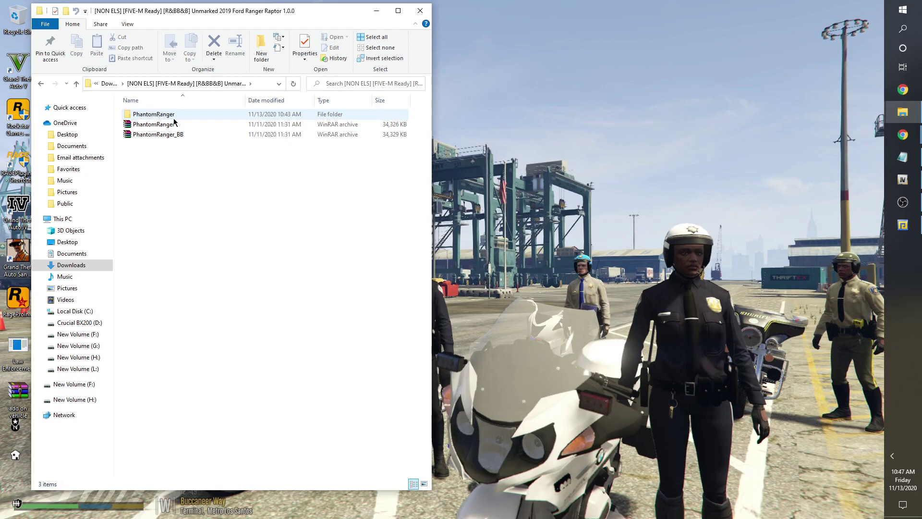
{"action": "double_click", "coordinate": [164, 116]}
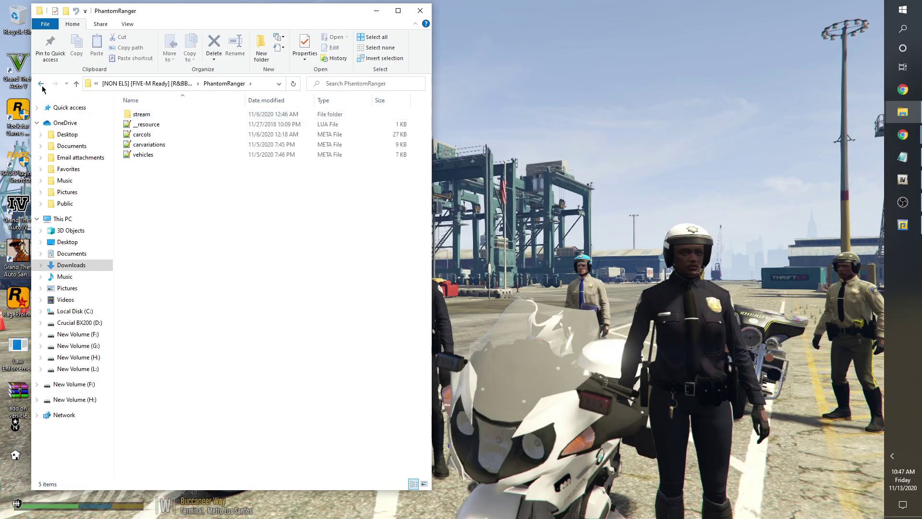
{"action": "left_click", "coordinate": [42, 88]}
{"action": "double_click", "coordinate": [162, 113]}
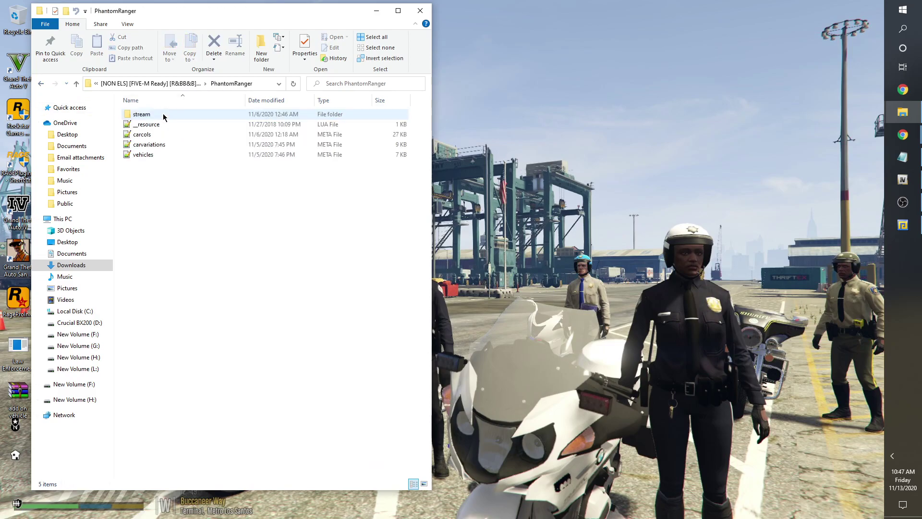
{"action": "left_click_drag", "start_coordinate": [214, 6], "coordinate": [504, 25]}
{"action": "left_click_drag", "start_coordinate": [716, 199], "coordinate": [591, 202]}
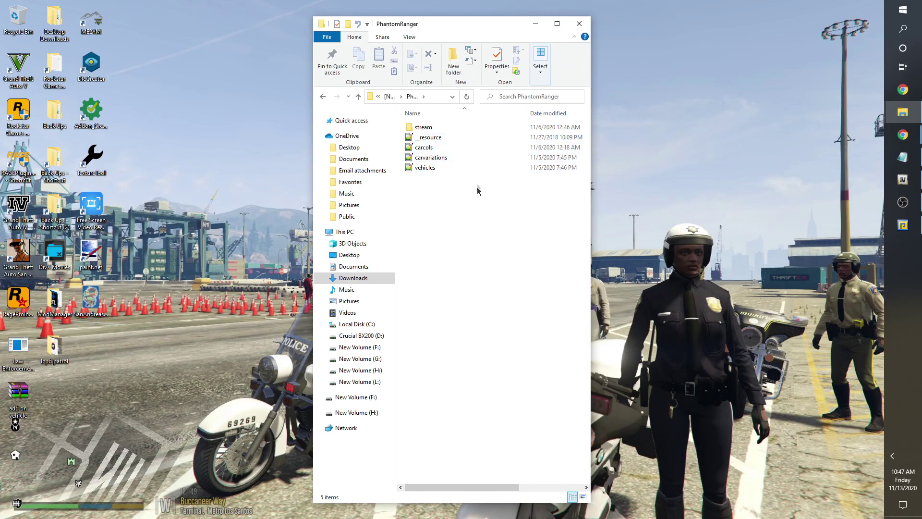
Look through the vehicle model files in the stream folder and return to the PhantomRanger folder
{"action": "double_click", "coordinate": [479, 128]}
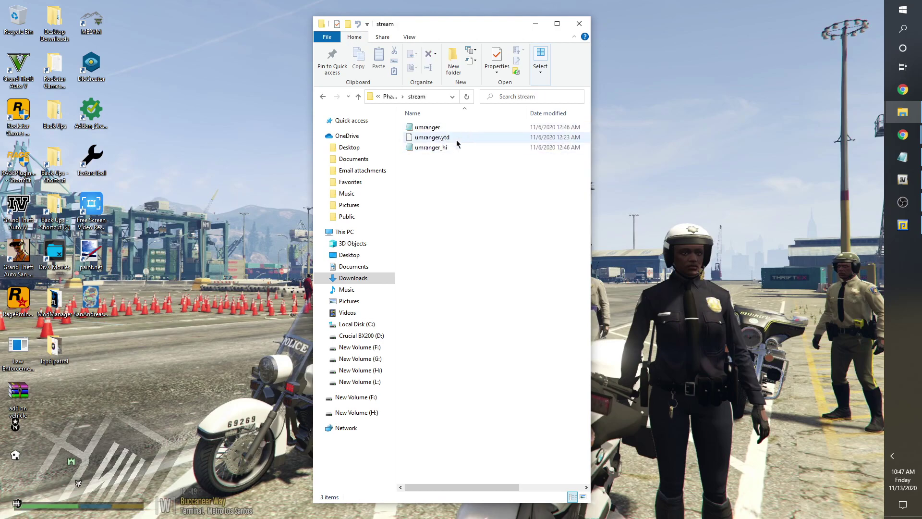
{"action": "left_click", "coordinate": [323, 98]}
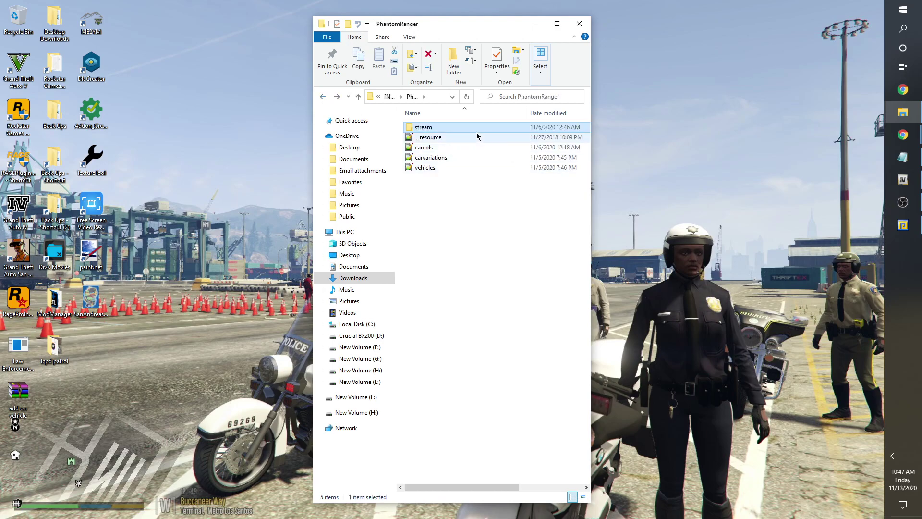
{"action": "double_click", "coordinate": [477, 128]}
{"action": "left_click", "coordinate": [322, 97]}
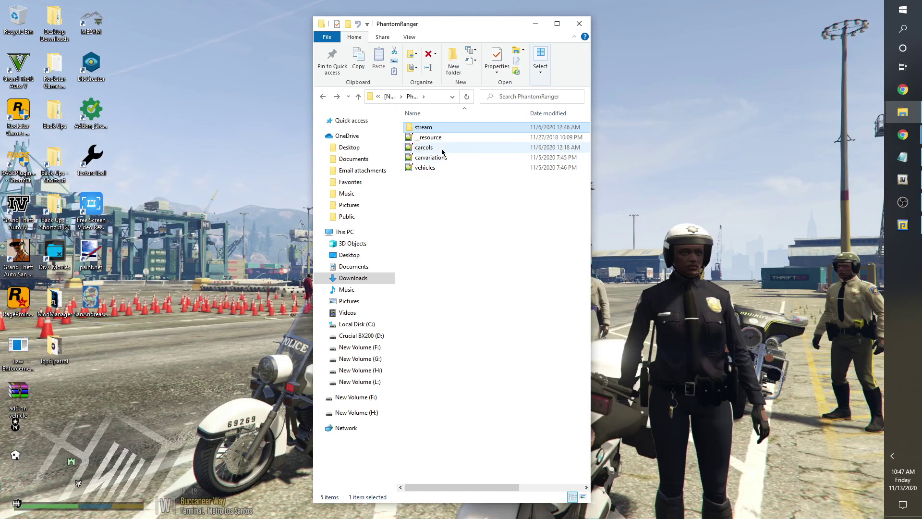
{"action": "left_click_drag", "start_coordinate": [468, 27], "coordinate": [685, 30]}
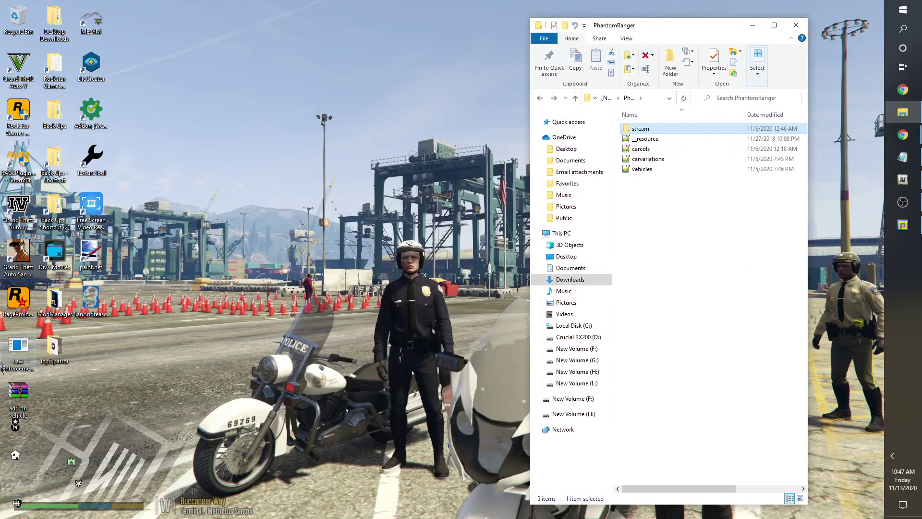
Check the contents of the add on vehicle archive on the desktop and close it
{"action": "mouse_move", "coordinate": [18, 395]}
{"action": "left_mouse_down"}
{"action": "mouse_move", "coordinate": [290, 274]}
{"action": "mouse_move", "coordinate": [11, 392]}
{"action": "left_mouse_up"}
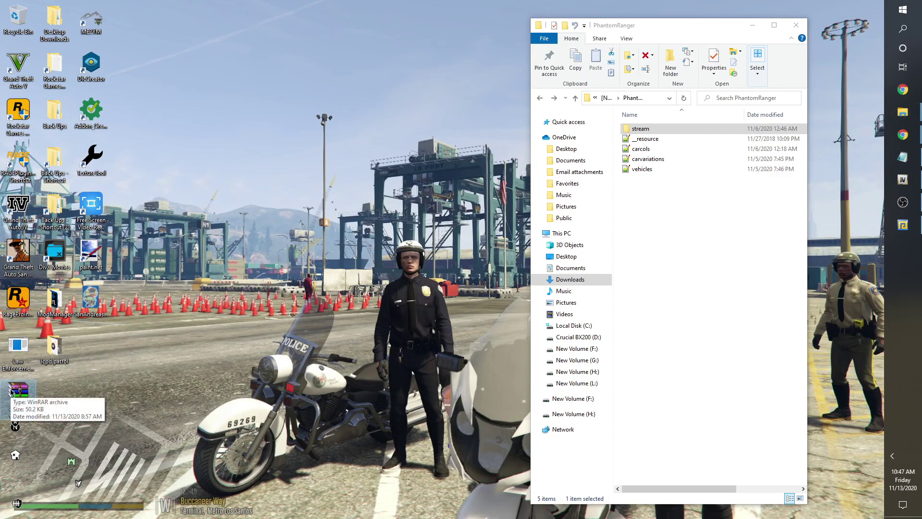
{"action": "double_click", "coordinate": [18, 391]}
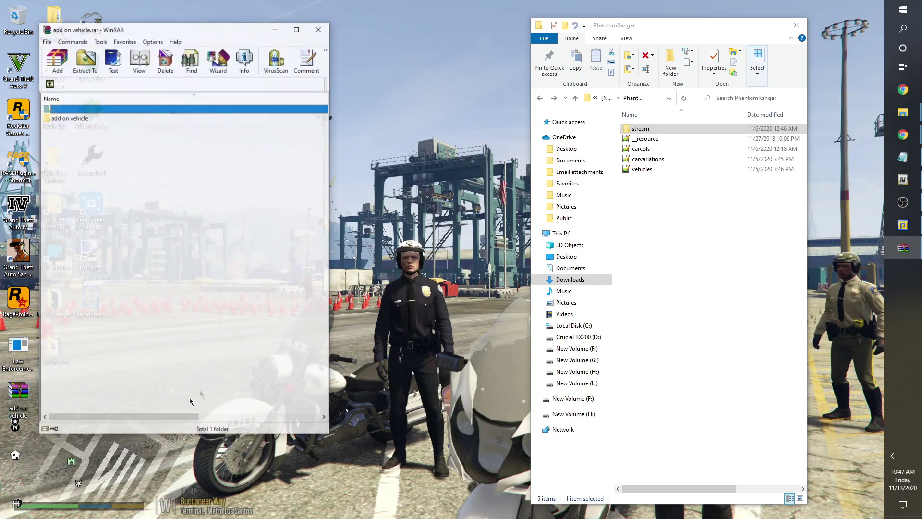
{"action": "left_click", "coordinate": [319, 29]}
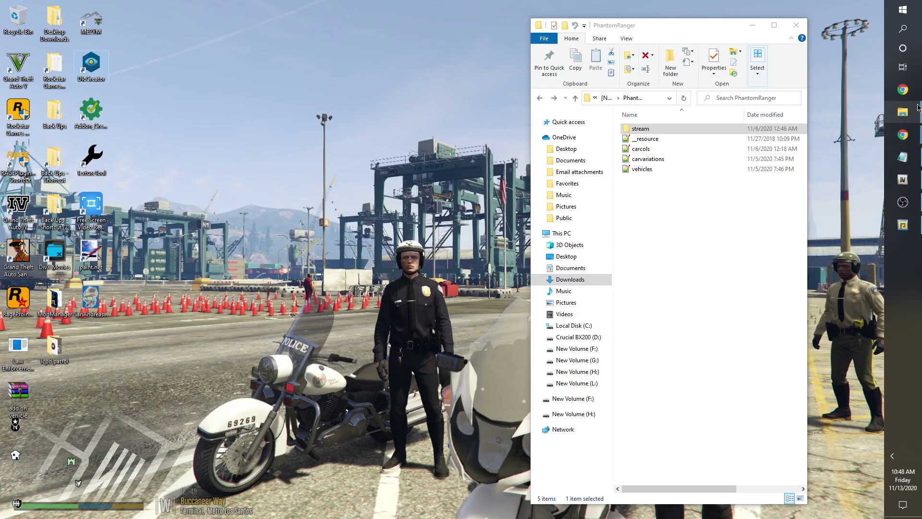
Switch to OpenIV and go to the GTA V root folder
{"action": "mouse_move", "coordinate": [903, 178]}
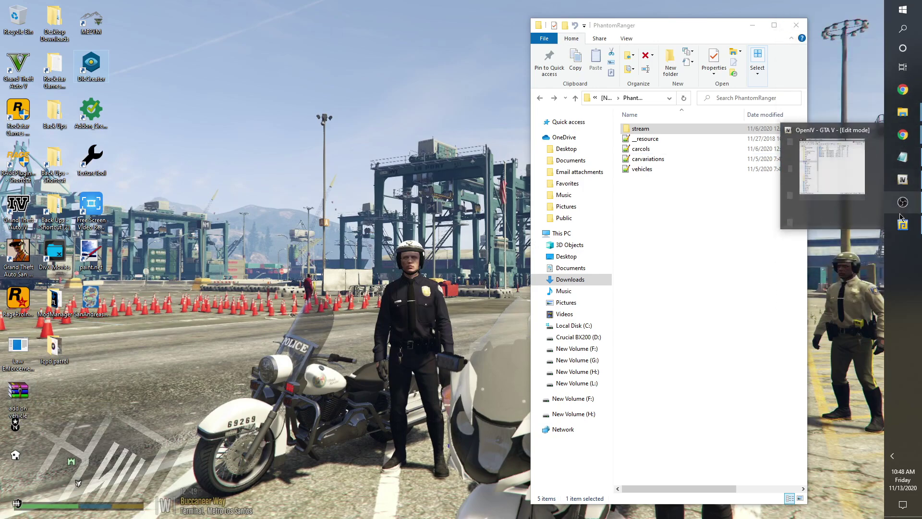
{"action": "left_click", "coordinate": [832, 202]}
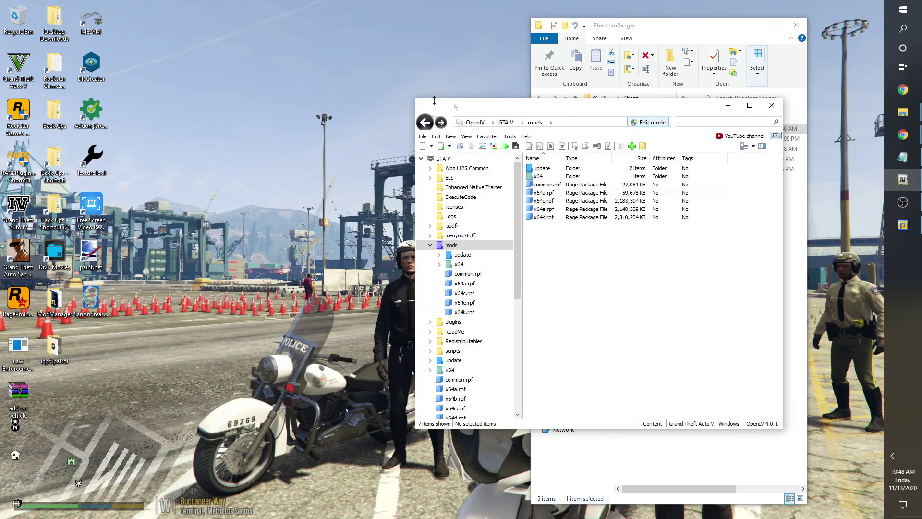
{"action": "left_click_drag", "start_coordinate": [630, 113], "coordinate": [512, 66]}
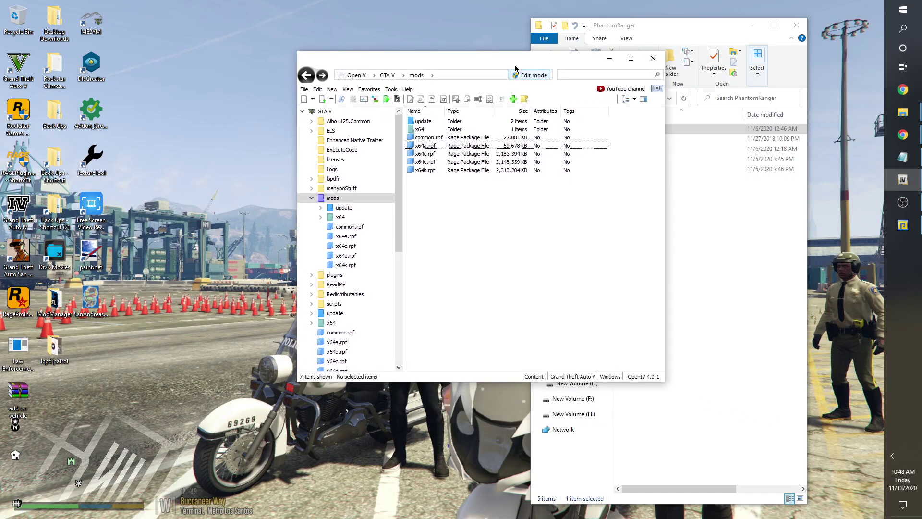
{"action": "left_click", "coordinate": [387, 75]}
Extract the add on vehicle archive into its own folder on the desktop
{"action": "right_click", "coordinate": [11, 393]}
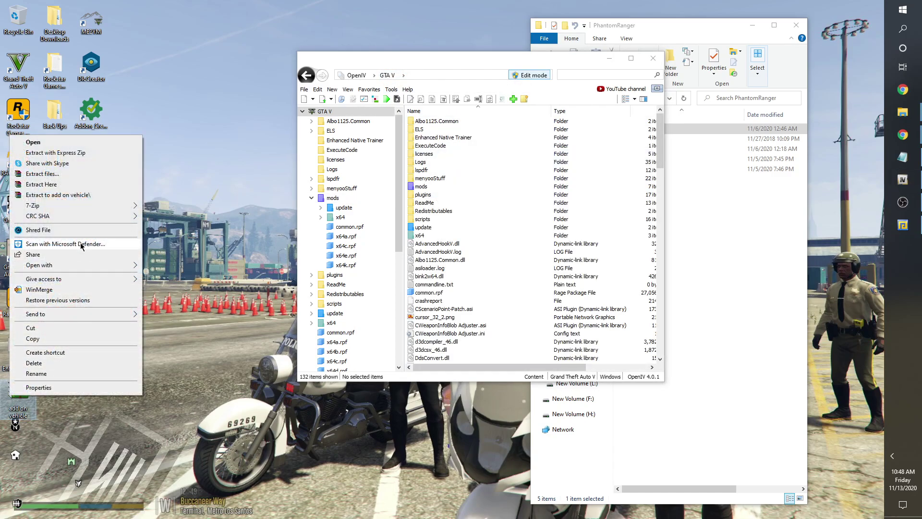
{"action": "mouse_move", "coordinate": [93, 206]}
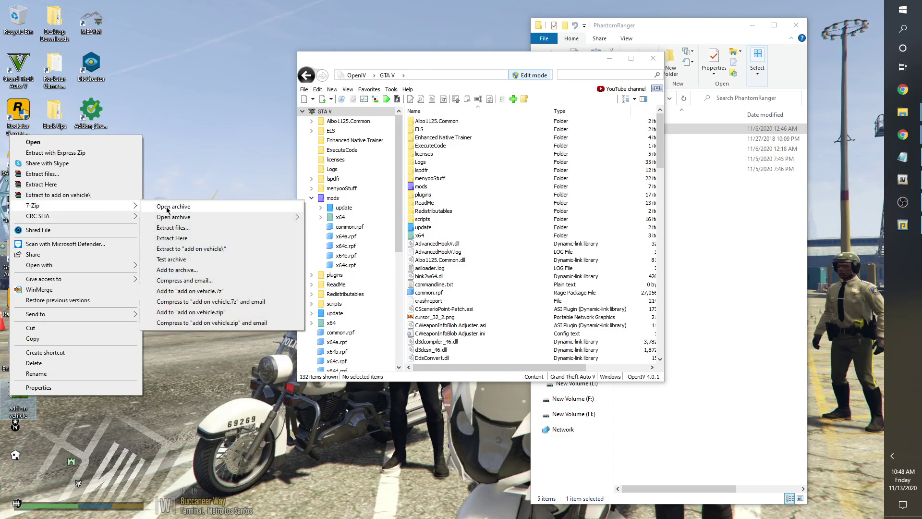
{"action": "left_click", "coordinate": [182, 249]}
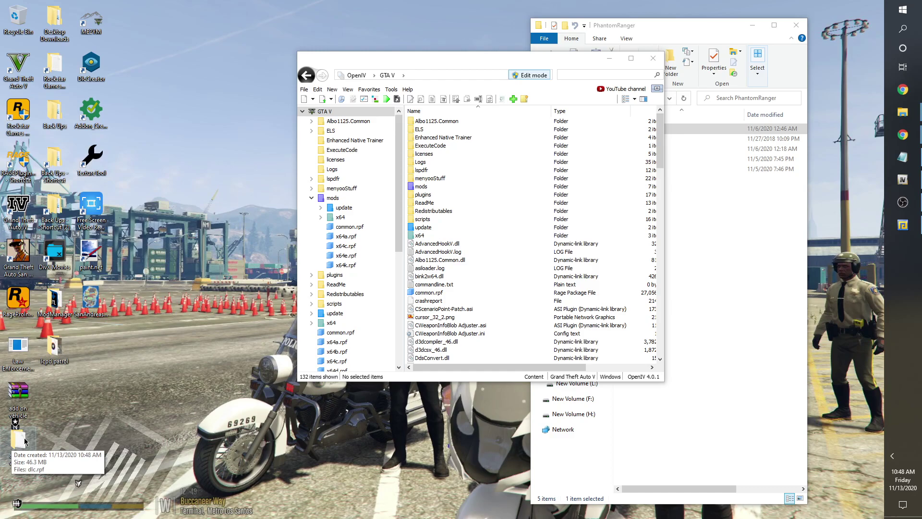
Check the extracted add on vehicle folder's contents and move the folder to an open area of the desktop
{"action": "double_click", "coordinate": [19, 439]}
{"action": "left_click_drag", "start_coordinate": [703, 15], "coordinate": [182, 23]}
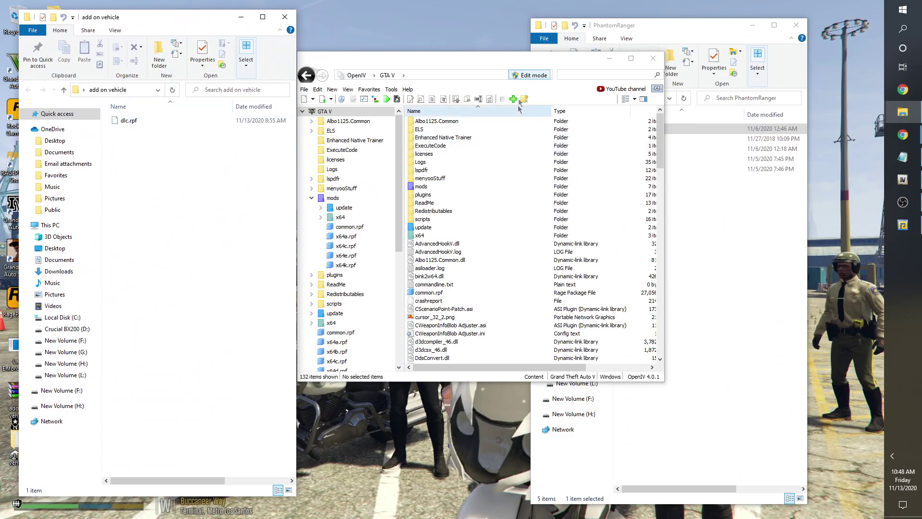
{"action": "left_click_drag", "start_coordinate": [516, 60], "coordinate": [639, 60]}
{"action": "left_click", "coordinate": [285, 16]}
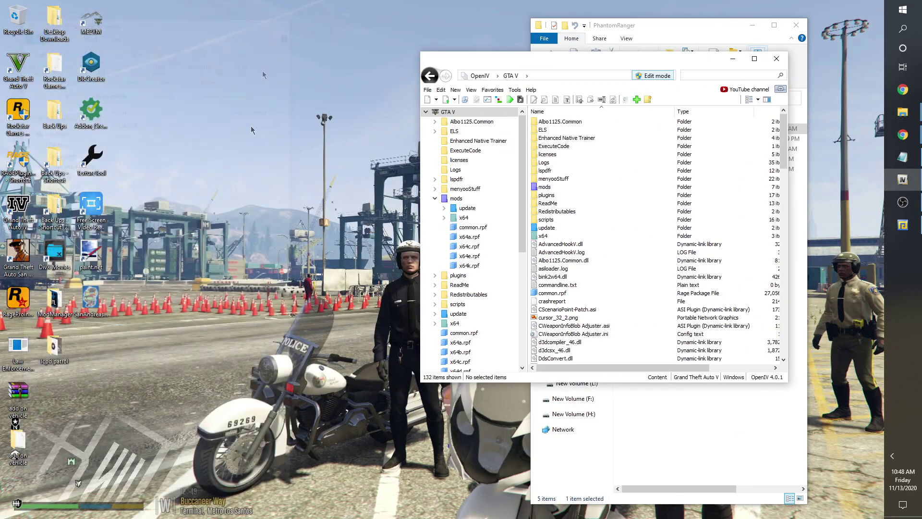
{"action": "left_click_drag", "start_coordinate": [27, 441], "coordinate": [172, 348]}
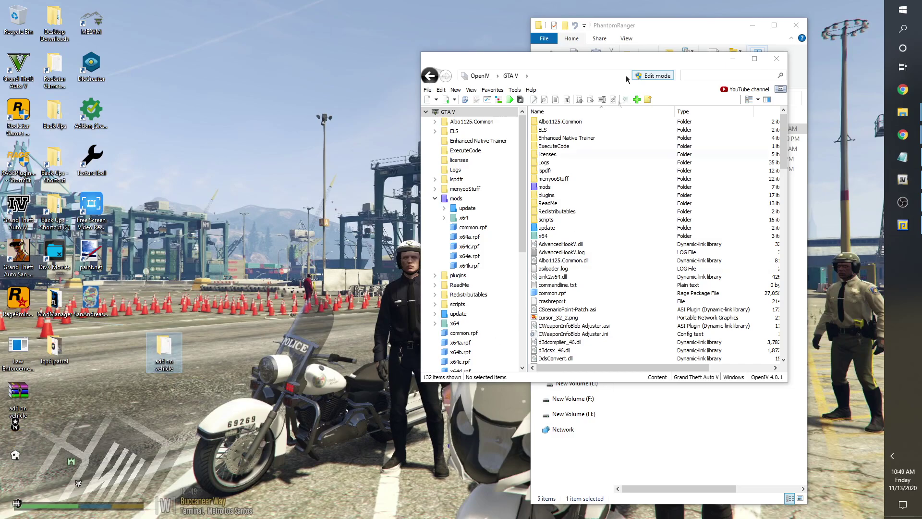
Copy the base name of the umranger model file in the mod's stream folder
{"action": "left_click", "coordinate": [662, 46]}
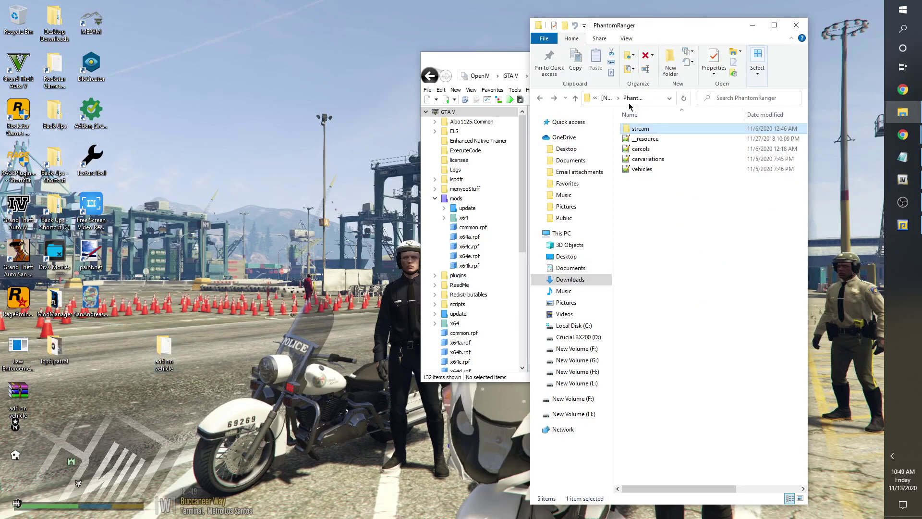
{"action": "double_click", "coordinate": [642, 129]}
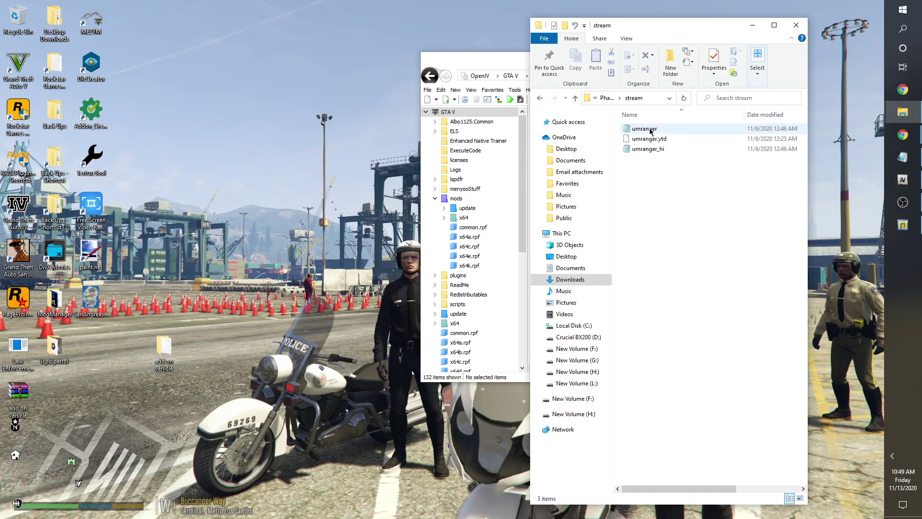
{"action": "left_click", "coordinate": [638, 130]}
{"action": "left_click", "coordinate": [644, 130]}
{"action": "key", "text": "ctrl+c"}
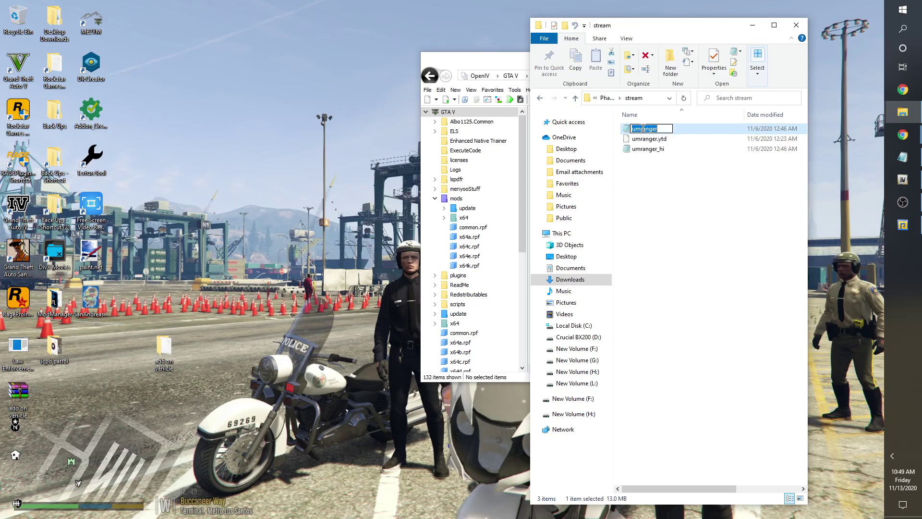
{"action": "right_click", "coordinate": [643, 128]}
{"action": "left_click", "coordinate": [666, 161]}
Rename the extracted add on vehicle folder on the desktop as umranger
{"action": "left_click", "coordinate": [166, 369]}
{"action": "left_click", "coordinate": [166, 367]}
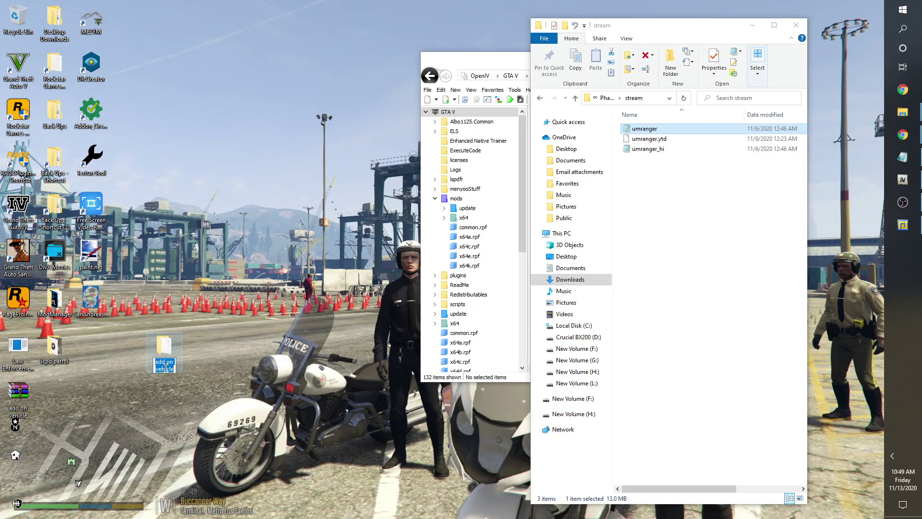
{"action": "left_click", "coordinate": [166, 350]}
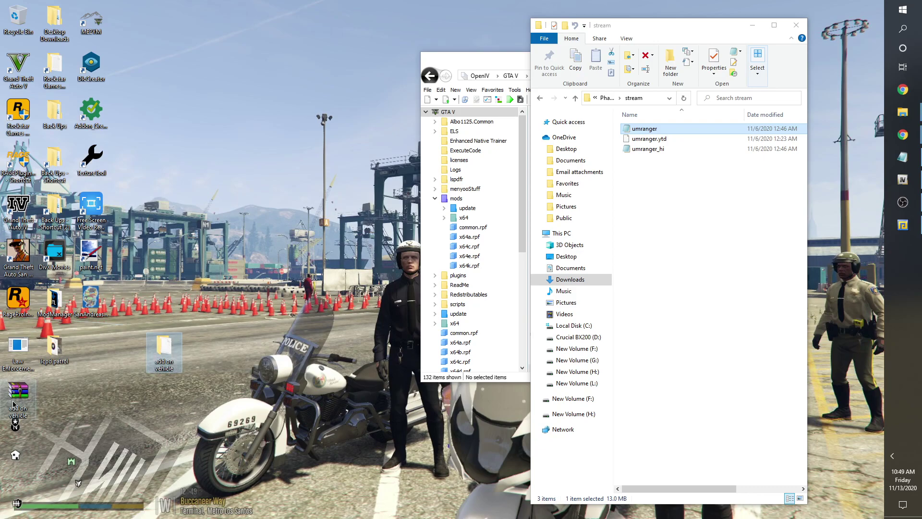
{"action": "left_click", "coordinate": [167, 361]}
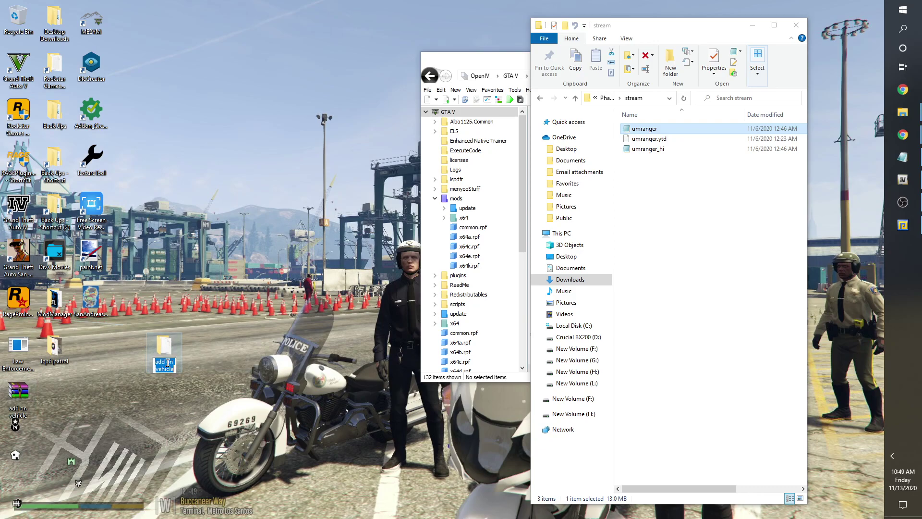
{"action": "right_click", "coordinate": [168, 362]}
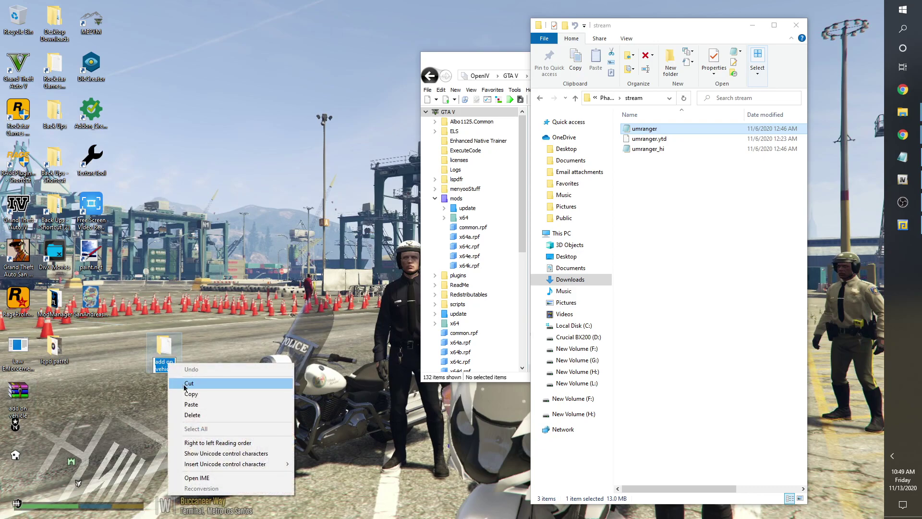
{"action": "left_click", "coordinate": [201, 407]}
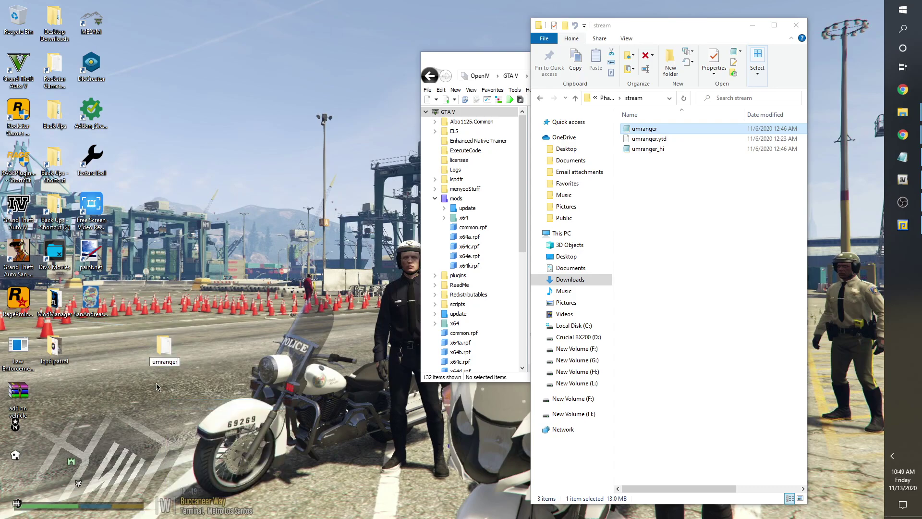
{"action": "left_click", "coordinate": [171, 347]}
Add the desktop umranger folder to mods/update/x64/dlcpacks in OpenIV
{"action": "left_click_drag", "start_coordinate": [483, 61], "coordinate": [300, 68]}
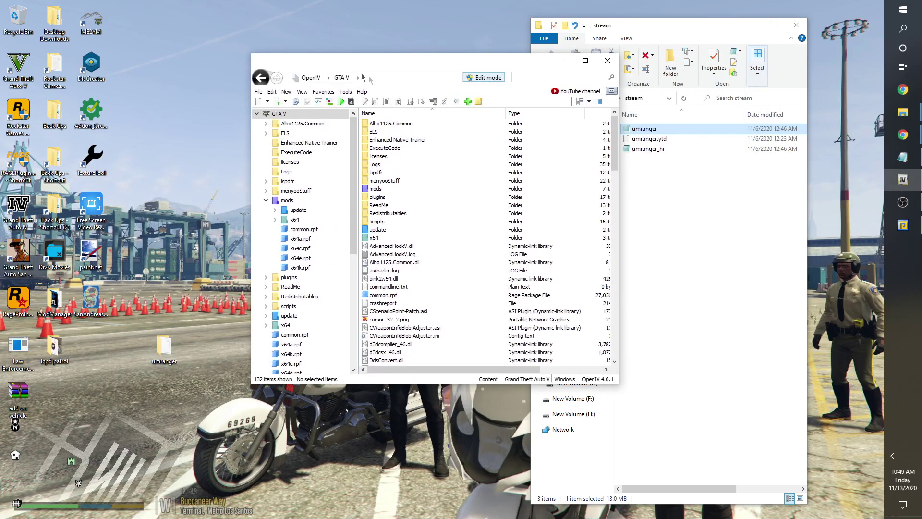
{"action": "double_click", "coordinate": [403, 189]}
{"action": "double_click", "coordinate": [376, 124]}
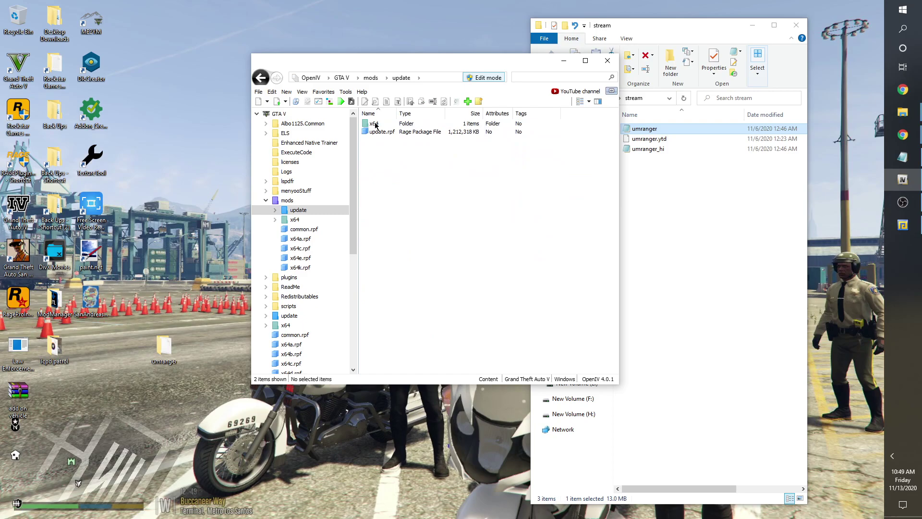
{"action": "double_click", "coordinate": [376, 124]}
{"action": "double_click", "coordinate": [376, 124]}
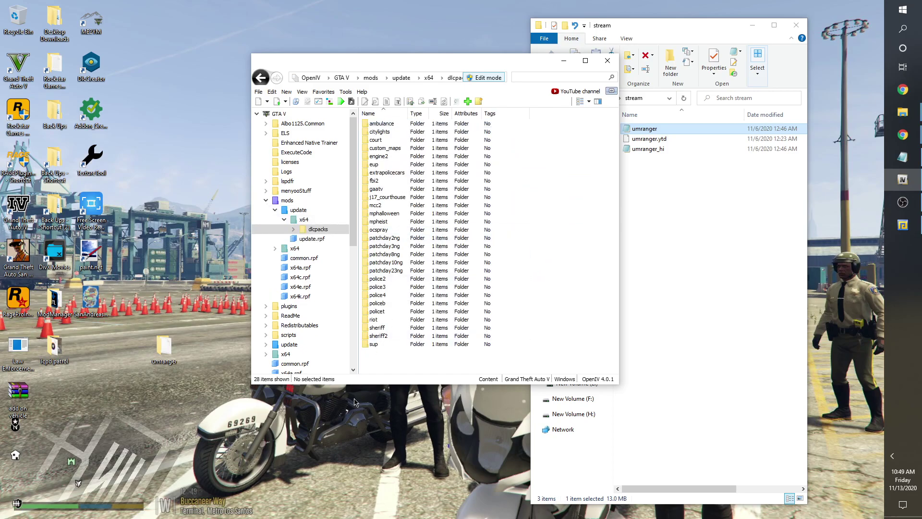
{"action": "left_click_drag", "start_coordinate": [162, 346], "coordinate": [384, 363]}
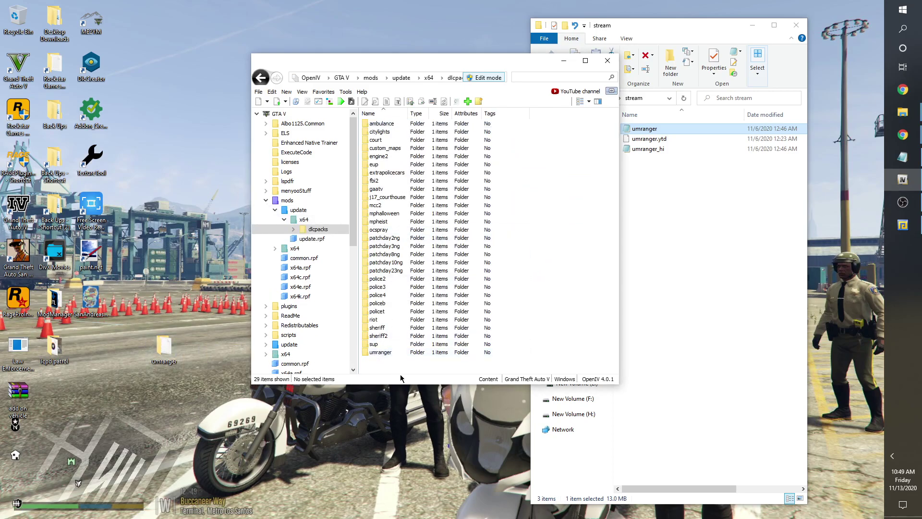
Add umranger, umranger.ytd and umranger_hi from the stream folder to the vehicle model location under x64 and gta5 inside umranger's dlc.rpf
{"action": "double_click", "coordinate": [380, 353]}
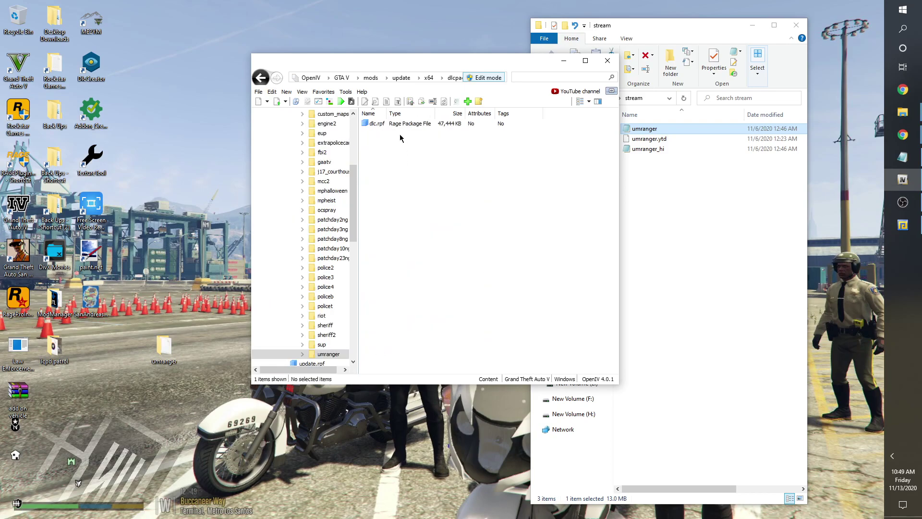
{"action": "double_click", "coordinate": [377, 124]}
{"action": "double_click", "coordinate": [377, 133]}
{"action": "double_click", "coordinate": [377, 126]}
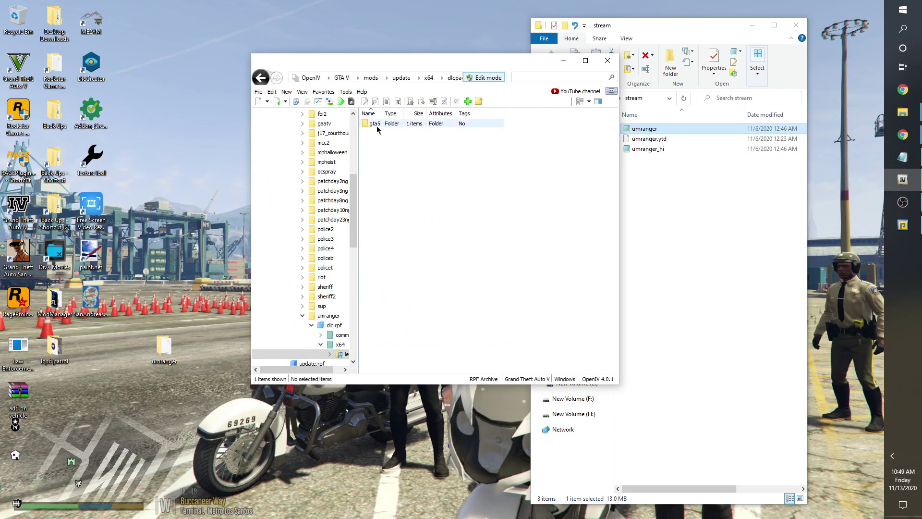
{"action": "double_click", "coordinate": [375, 124]}
{"action": "double_click", "coordinate": [376, 124]}
{"action": "left_click", "coordinate": [376, 124]}
{"action": "double_click", "coordinate": [376, 124]}
{"action": "left_click", "coordinate": [640, 174]}
{"action": "left_click_drag", "start_coordinate": [672, 165], "coordinate": [434, 175]}
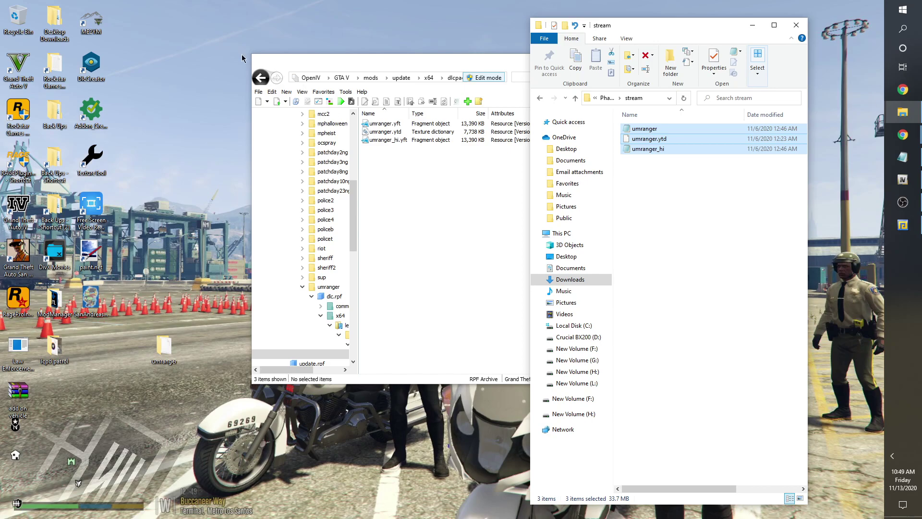
Open content.xml at the root of umranger's dlc.rpf for editing and place its editor beside the stream folder window
{"action": "left_click", "coordinate": [262, 80]}
{"action": "left_click", "coordinate": [261, 78]}
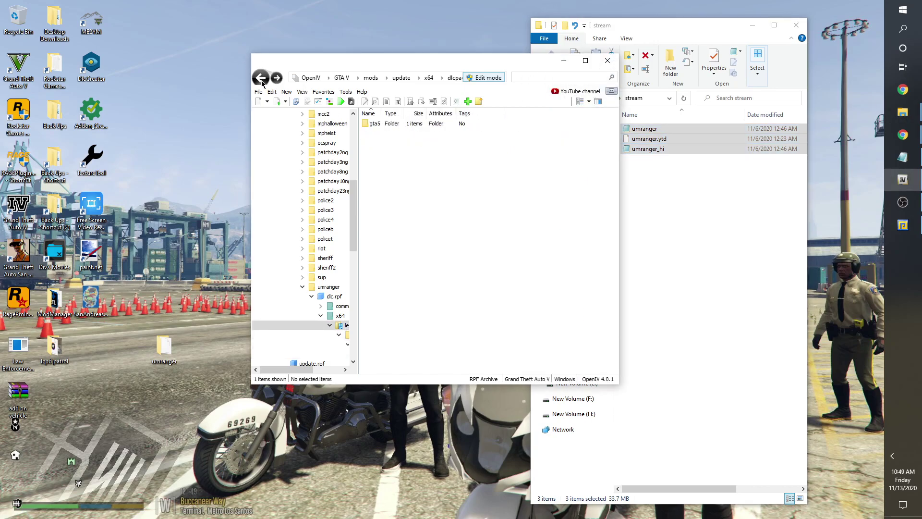
{"action": "left_click", "coordinate": [261, 79]}
{"action": "left_click", "coordinate": [262, 80]}
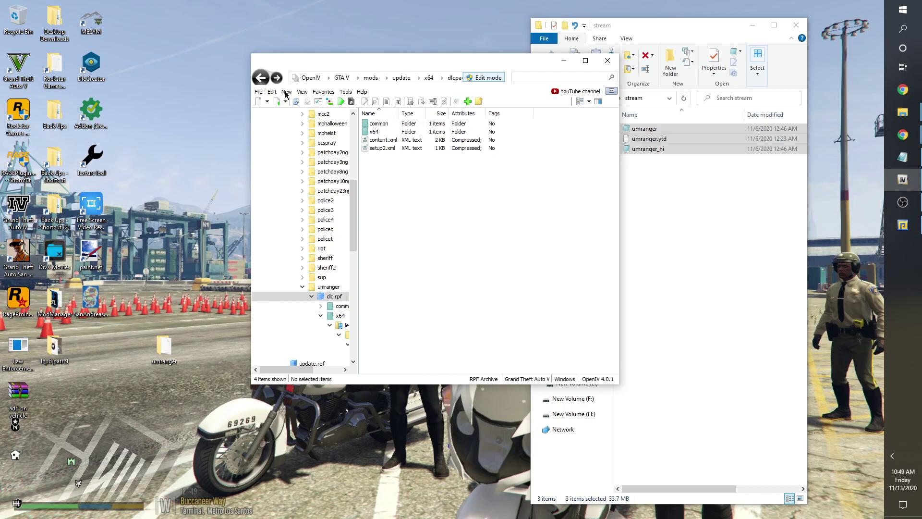
{"action": "left_click", "coordinate": [380, 141]}
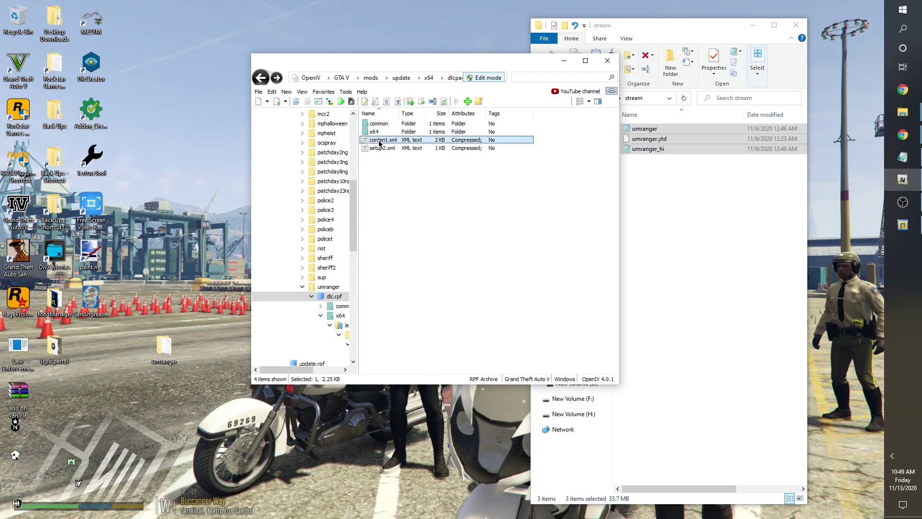
{"action": "right_click", "coordinate": [379, 143]}
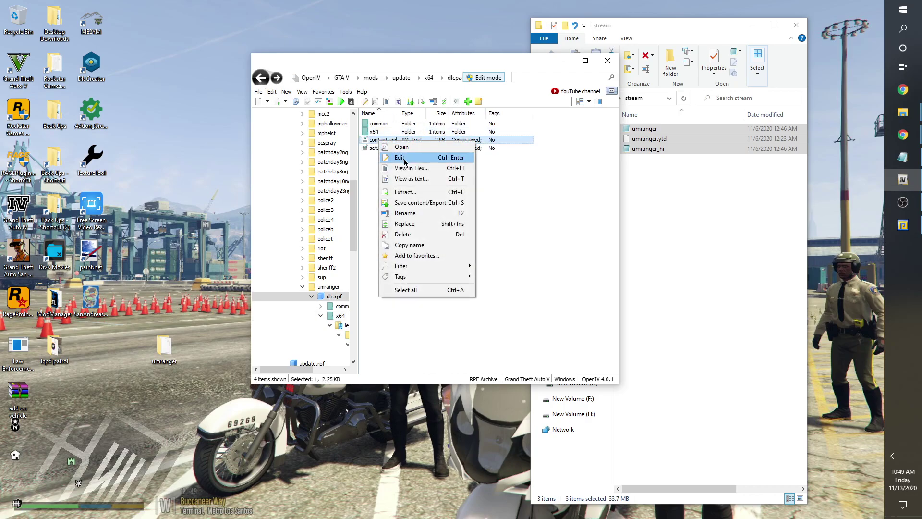
{"action": "left_click", "coordinate": [404, 158]}
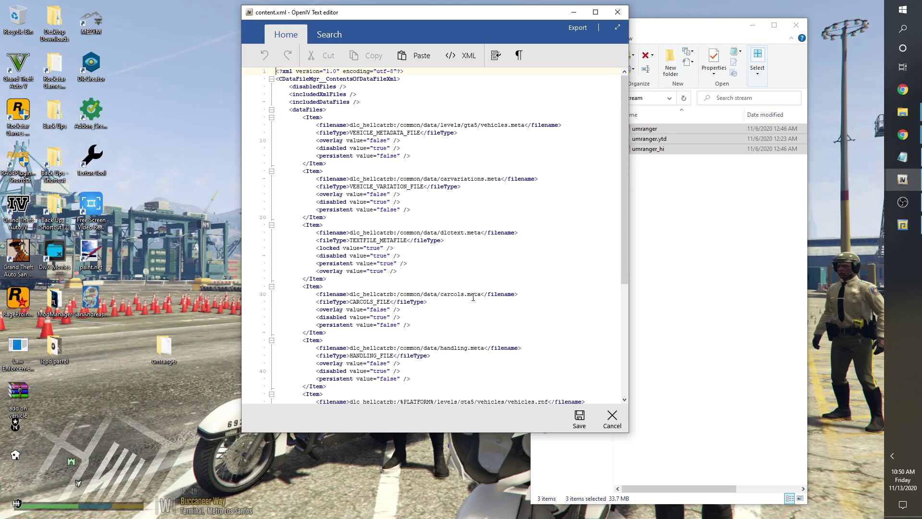
{"action": "scroll", "coordinate": [464, 352], "scroll_direction": "down", "scroll_amount": 3}
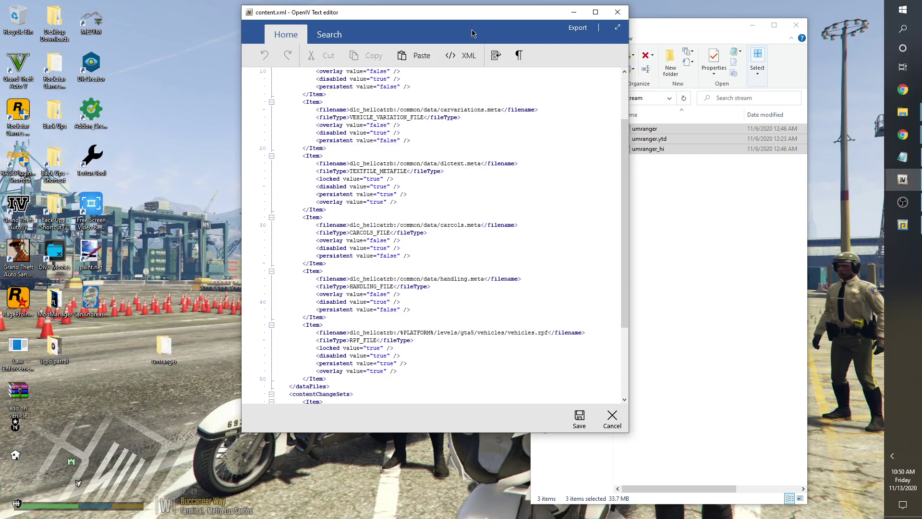
{"action": "left_click_drag", "start_coordinate": [475, 11], "coordinate": [334, 69]}
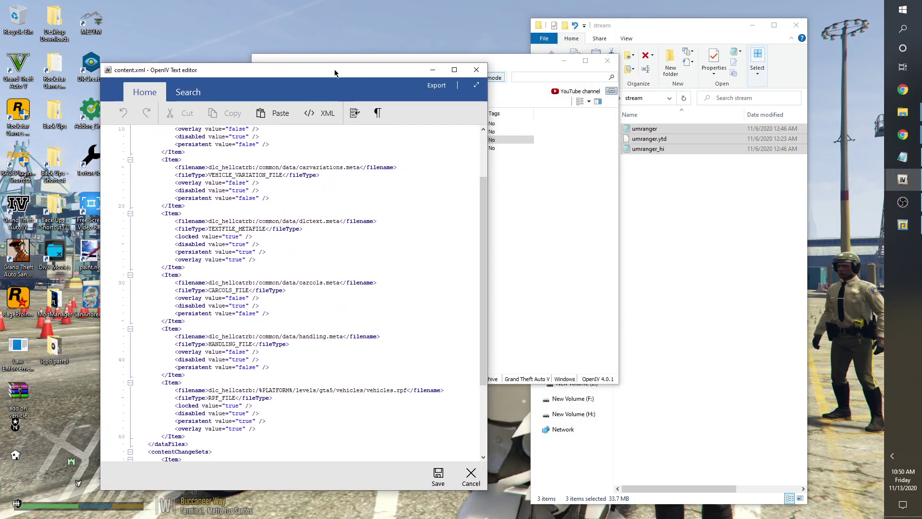
{"action": "left_click", "coordinate": [704, 198]}
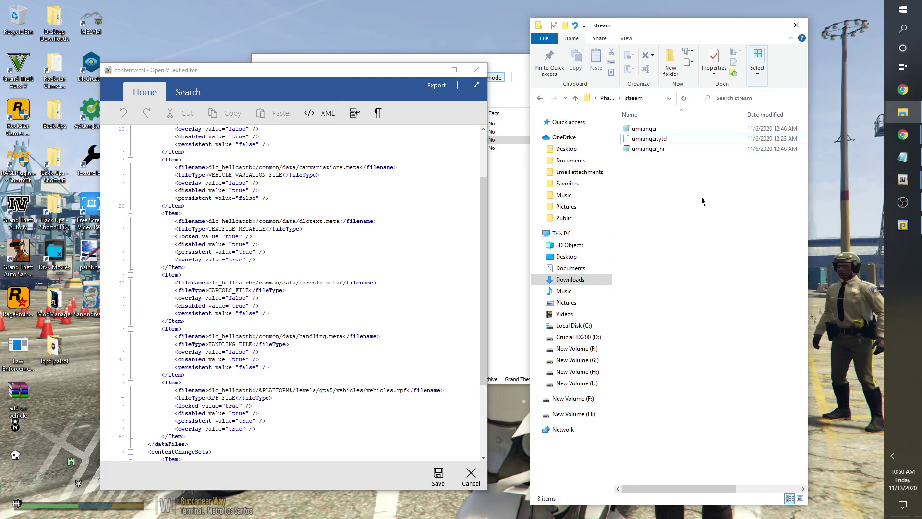
{"action": "left_click_drag", "start_coordinate": [338, 72], "coordinate": [382, 57]}
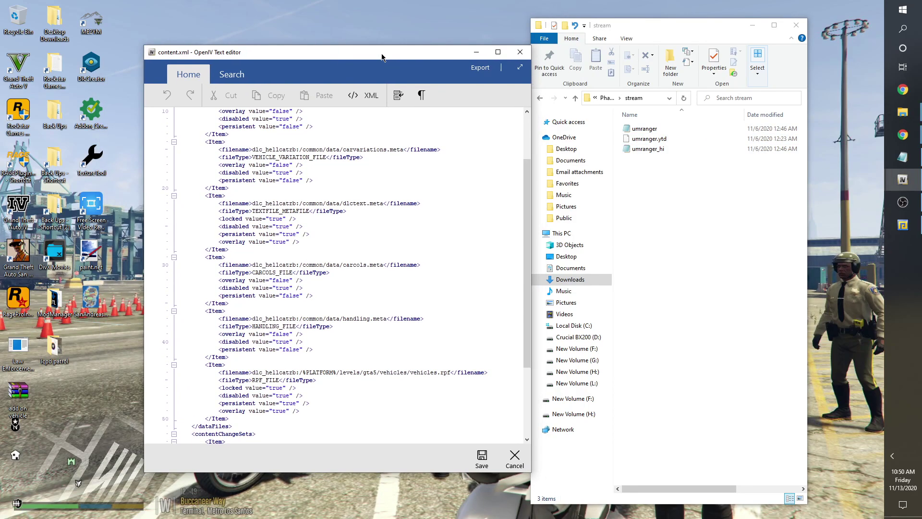
Check the model name in the vehicles meta file of the PhantomRanger folder, and close the file
{"action": "left_click", "coordinate": [546, 98]}
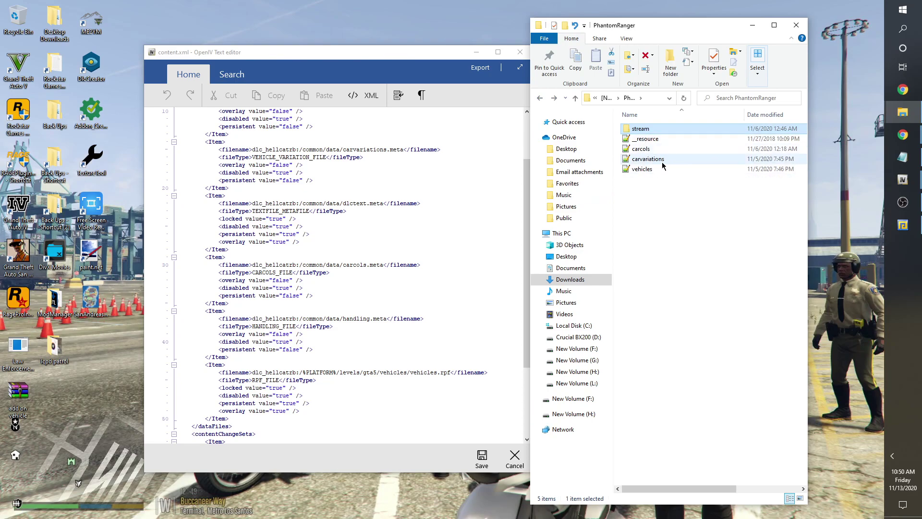
{"action": "scroll", "coordinate": [435, 215], "scroll_direction": "up", "scroll_amount": 3}
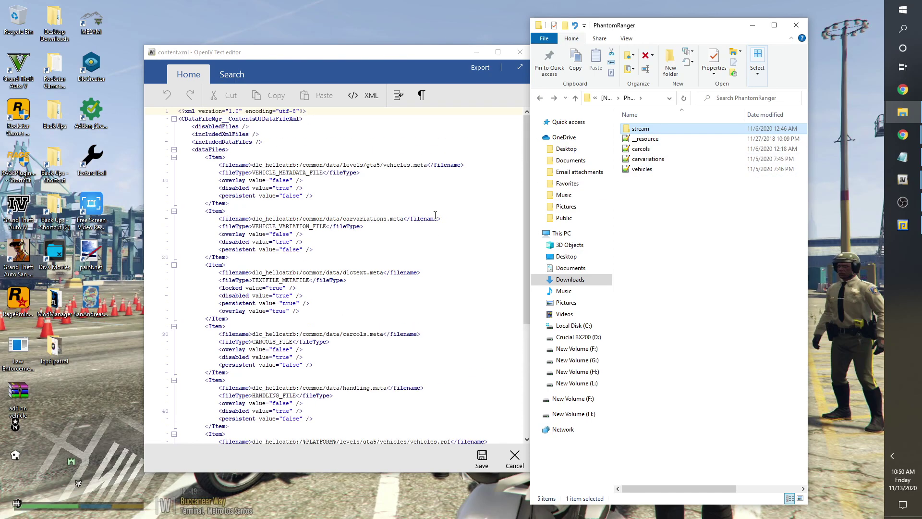
{"action": "double_click", "coordinate": [640, 171]}
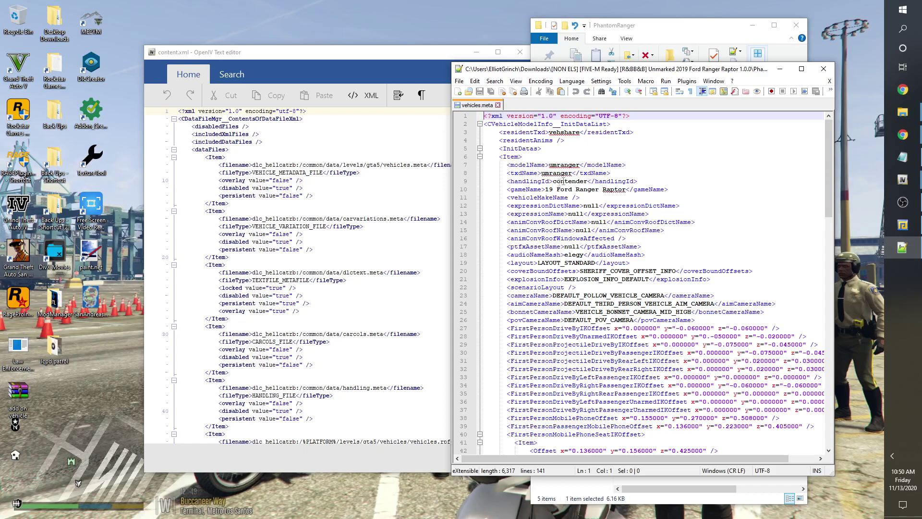
{"action": "left_click", "coordinate": [497, 105]}
{"action": "left_click", "coordinate": [823, 68]}
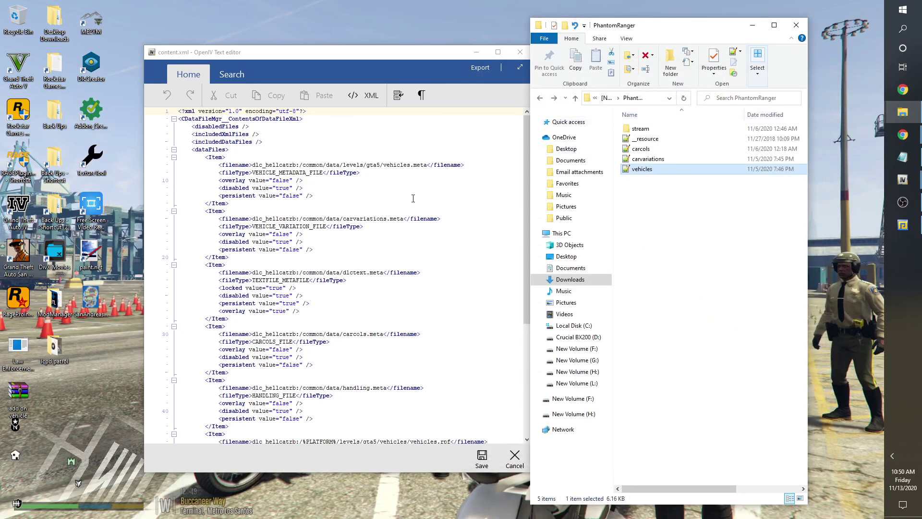
Copy the base name of the umranger model file in the PhantomRanger stream folder
{"action": "double_click", "coordinate": [641, 129]}
{"action": "left_click", "coordinate": [639, 133]}
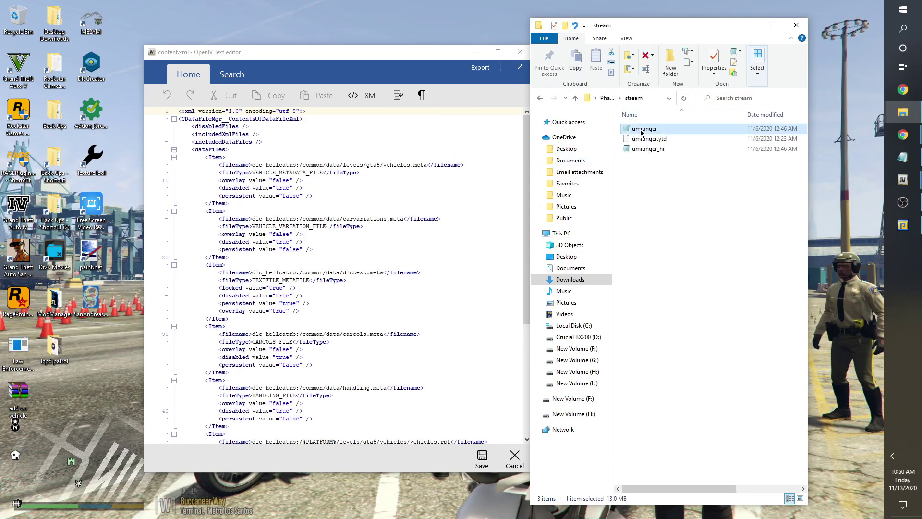
{"action": "right_click", "coordinate": [641, 131]}
{"action": "left_click", "coordinate": [668, 166]}
{"action": "key", "text": "ctrl+c"}
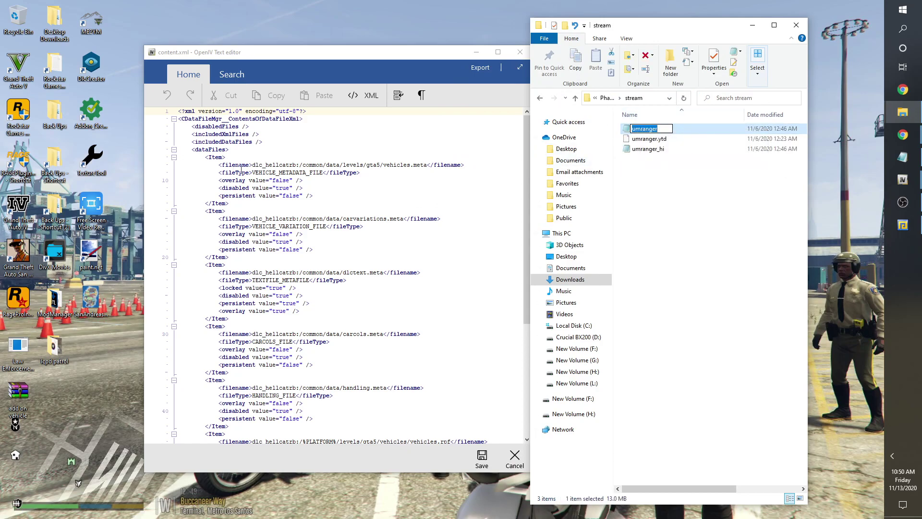
Replace hellcatrb with umranger in content.xml's vehicles.meta filename entry and copy the resulting dlc_umranger prefix
{"action": "left_click_drag", "start_coordinate": [266, 164], "coordinate": [291, 167]}
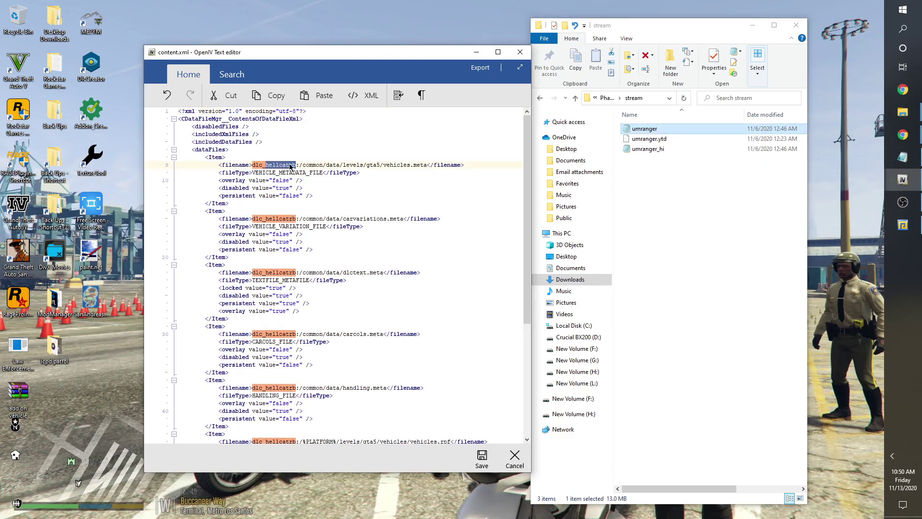
{"action": "right_click", "coordinate": [290, 167]}
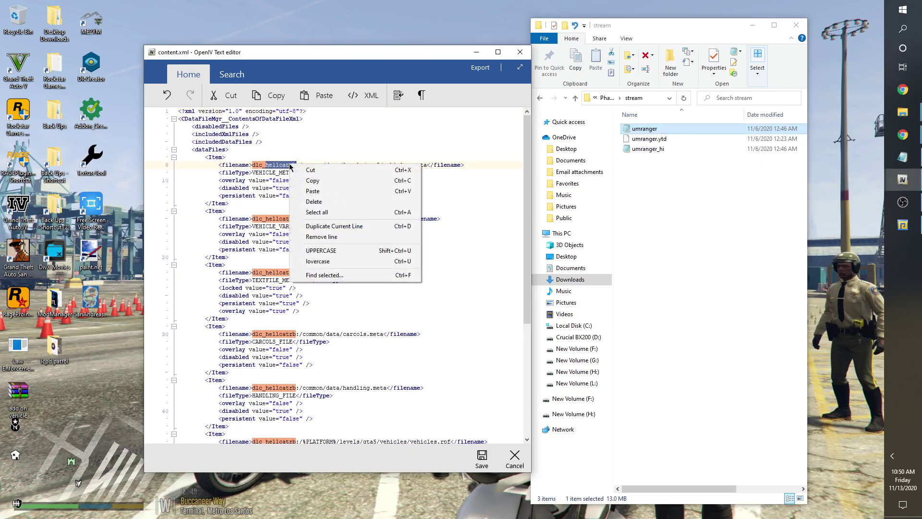
{"action": "left_click", "coordinate": [306, 188]}
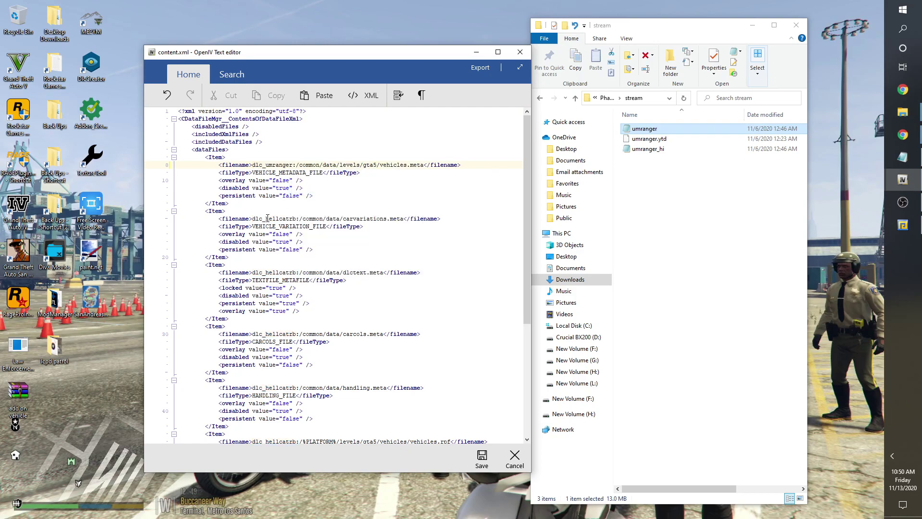
{"action": "double_click", "coordinate": [273, 164]}
{"action": "right_click", "coordinate": [273, 165]}
{"action": "left_click", "coordinate": [290, 183]}
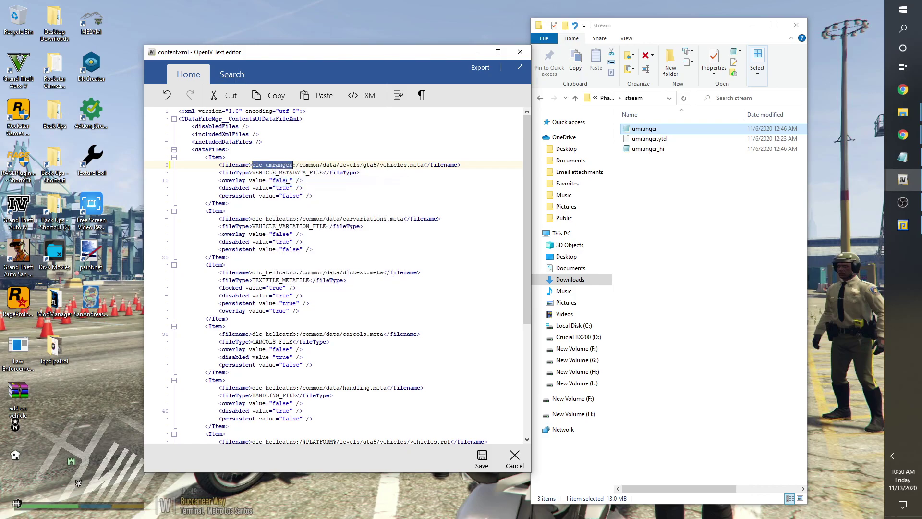
Replace dlc_hellcatrb with dlc_umranger in the carvariations.meta and dlctext.meta filename entries of content.xml
{"action": "double_click", "coordinate": [279, 219]}
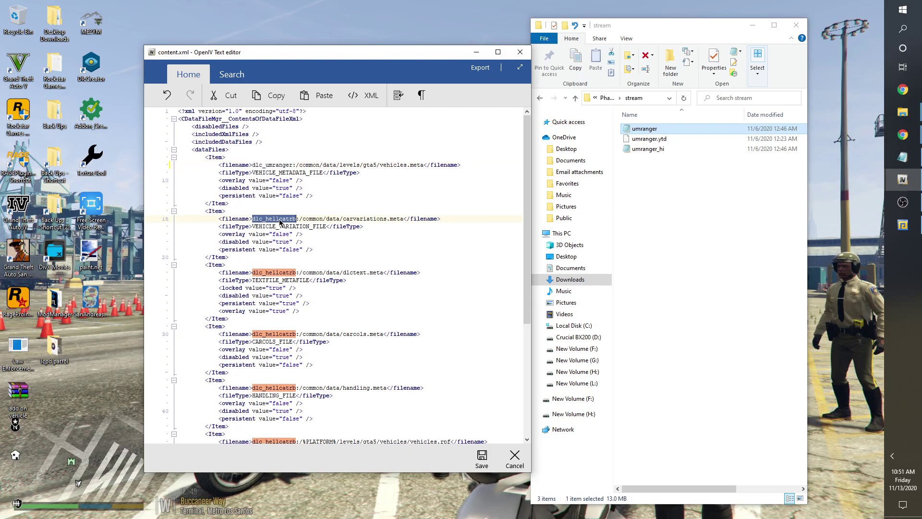
{"action": "right_click", "coordinate": [280, 221]}
{"action": "left_click", "coordinate": [300, 247]}
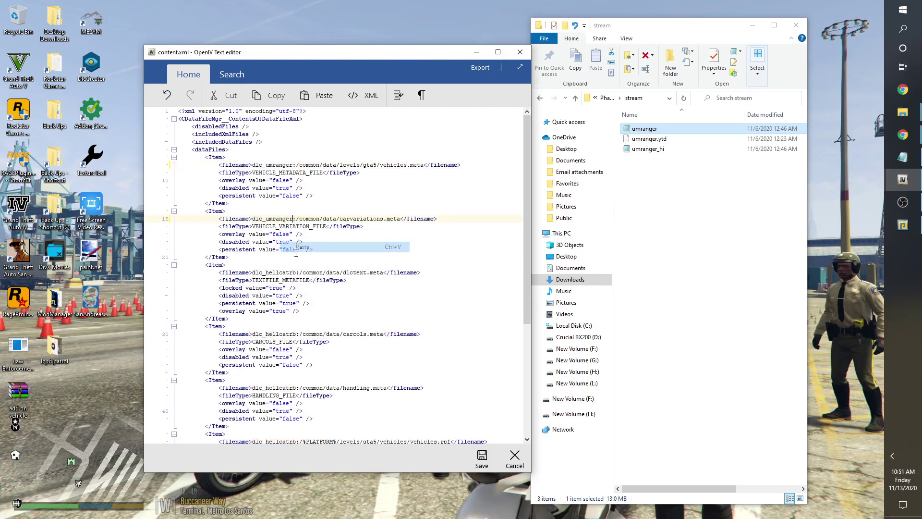
{"action": "double_click", "coordinate": [275, 272]}
{"action": "right_click", "coordinate": [274, 275]}
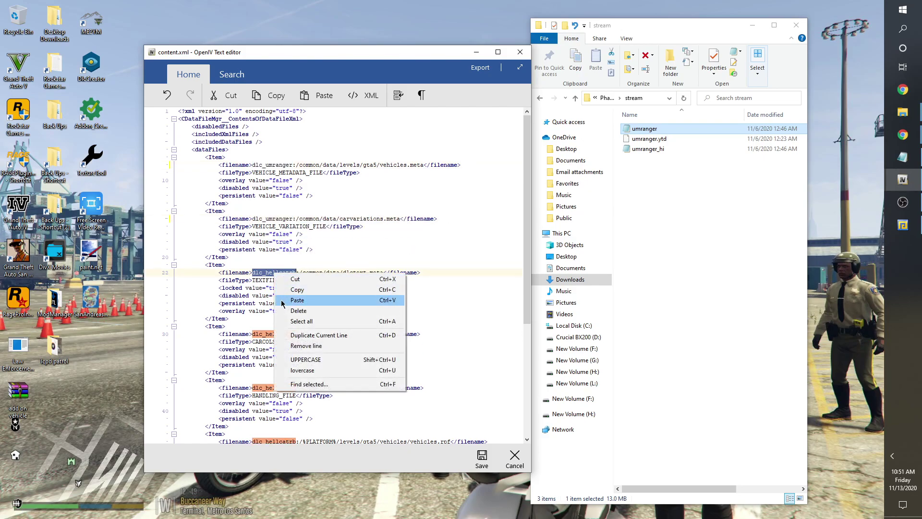
{"action": "left_click", "coordinate": [283, 299]}
Replace dlc_hellcatrb with dlc_umranger in the carcols.meta, handling.meta and vehicles.rpf filename entries of content.xml
{"action": "scroll", "coordinate": [277, 295], "scroll_direction": "down", "scroll_amount": 2}
{"action": "double_click", "coordinate": [276, 288]}
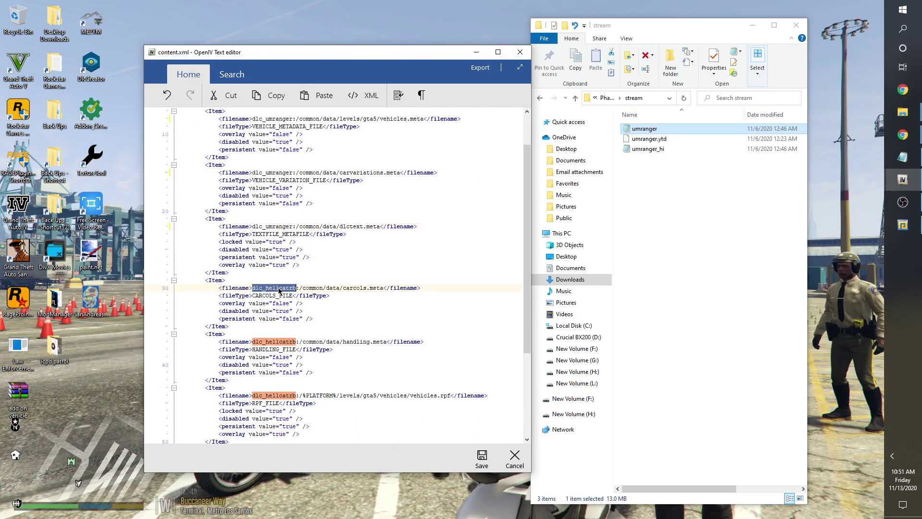
{"action": "right_click", "coordinate": [280, 287]}
{"action": "left_click", "coordinate": [295, 314]}
{"action": "scroll", "coordinate": [290, 309], "scroll_direction": "down", "scroll_amount": 1}
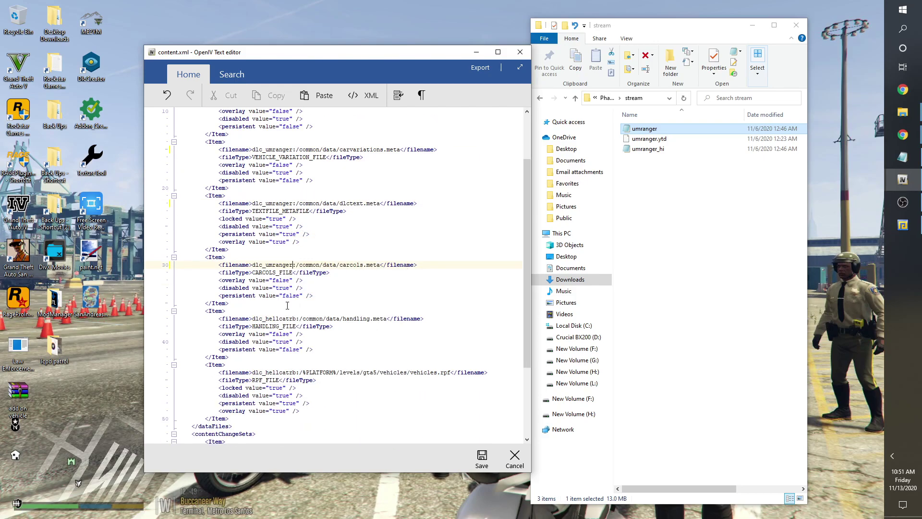
{"action": "double_click", "coordinate": [283, 318]}
{"action": "right_click", "coordinate": [288, 320]}
{"action": "left_click", "coordinate": [303, 348]}
{"action": "scroll", "coordinate": [288, 354], "scroll_direction": "down", "scroll_amount": 1}
{"action": "double_click", "coordinate": [287, 350]}
{"action": "right_click", "coordinate": [288, 349]}
{"action": "left_click", "coordinate": [301, 376]}
Under filesToEnable, replace dlc_hellcatrb with dlc_umranger in the vehicles.meta, carvariations.meta and dlctext.meta items
{"action": "scroll", "coordinate": [301, 375], "scroll_direction": "down", "scroll_amount": 4}
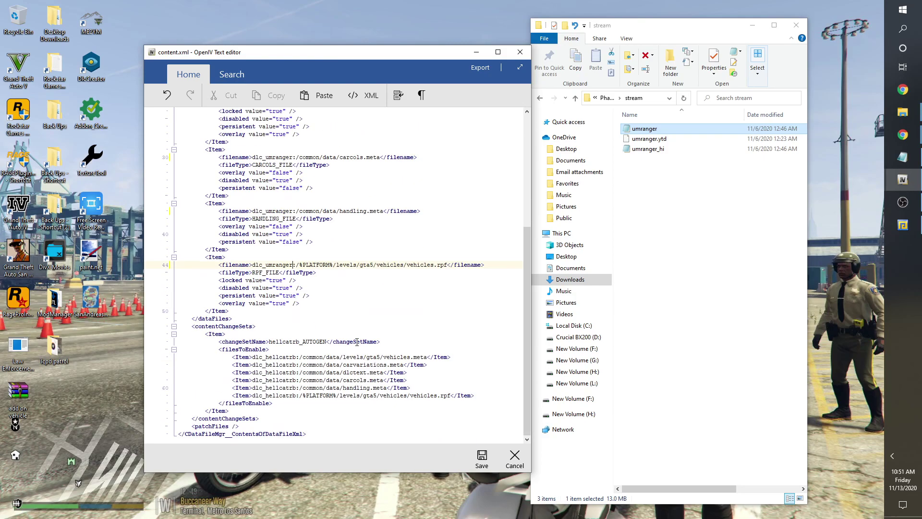
{"action": "double_click", "coordinate": [287, 357]}
{"action": "right_click", "coordinate": [288, 357]}
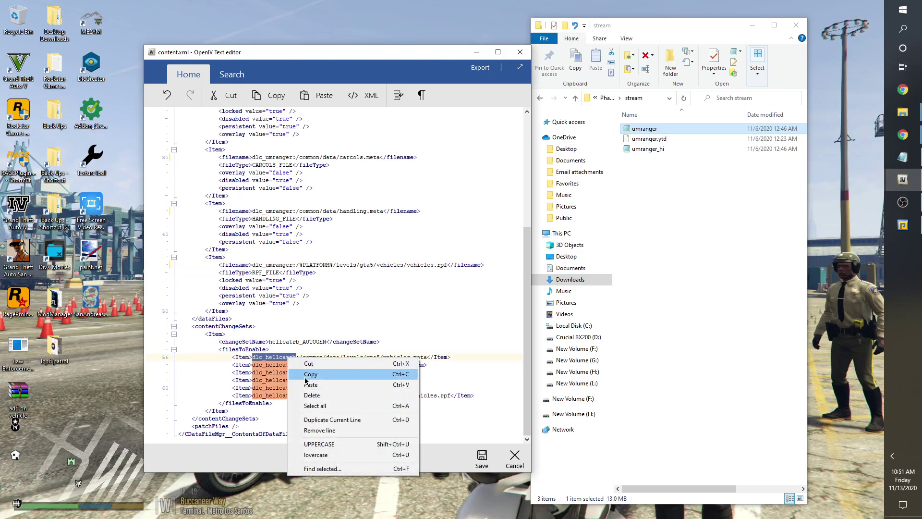
{"action": "left_click", "coordinate": [308, 385]}
{"action": "double_click", "coordinate": [284, 364]}
{"action": "right_click", "coordinate": [283, 366]}
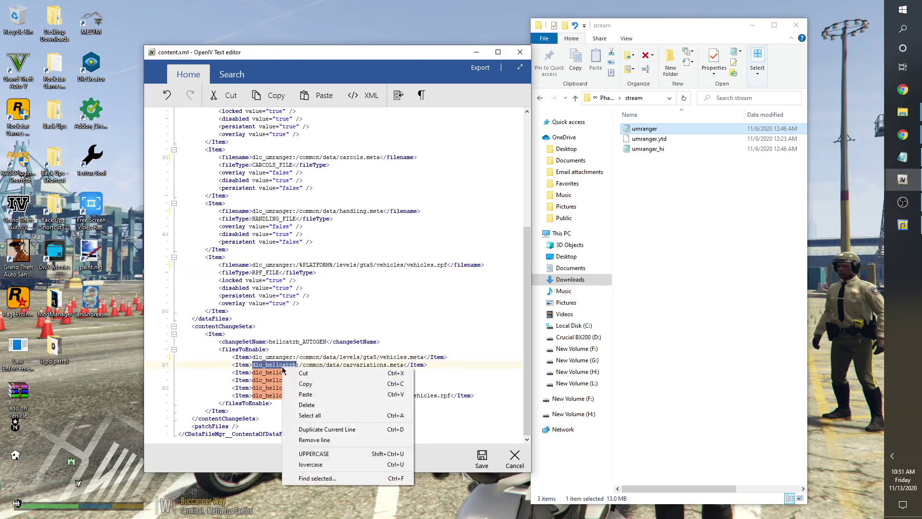
{"action": "left_click", "coordinate": [298, 394]}
{"action": "double_click", "coordinate": [286, 373]}
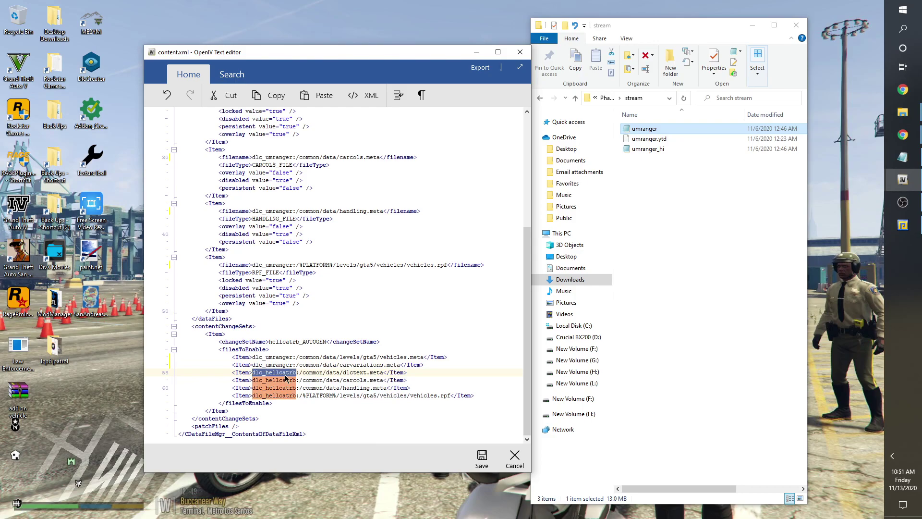
{"action": "right_click", "coordinate": [286, 374]}
{"action": "left_click", "coordinate": [298, 402]}
Under filesToEnable, replace dlc_hellcatrb with dlc_umranger in the carcols.meta, handling.meta and vehicles.rpf items
{"action": "double_click", "coordinate": [279, 380]}
{"action": "right_click", "coordinate": [278, 381]}
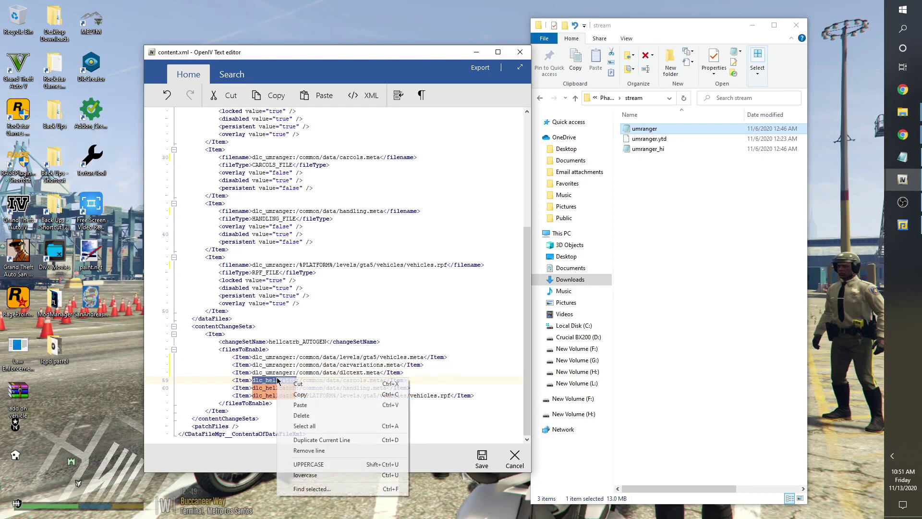
{"action": "left_click", "coordinate": [300, 405]}
{"action": "double_click", "coordinate": [286, 388]}
{"action": "right_click", "coordinate": [286, 388]}
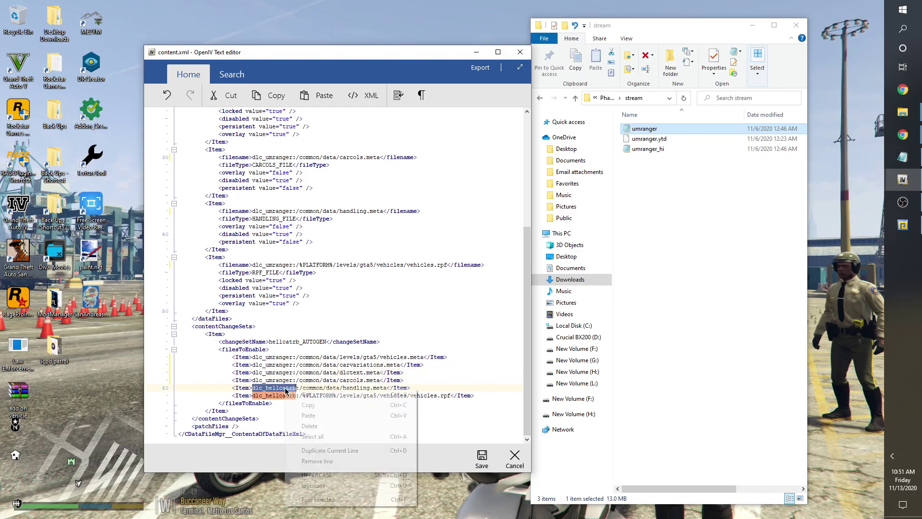
{"action": "left_click", "coordinate": [298, 413]}
{"action": "double_click", "coordinate": [287, 394]}
{"action": "right_click", "coordinate": [287, 396]}
{"action": "left_click", "coordinate": [300, 421]}
Change the changeSetName in content.xml to umranger_AUTOGEN using the copied model file name, and save the file
{"action": "left_click", "coordinate": [300, 342]}
{"action": "double_click", "coordinate": [300, 342]}
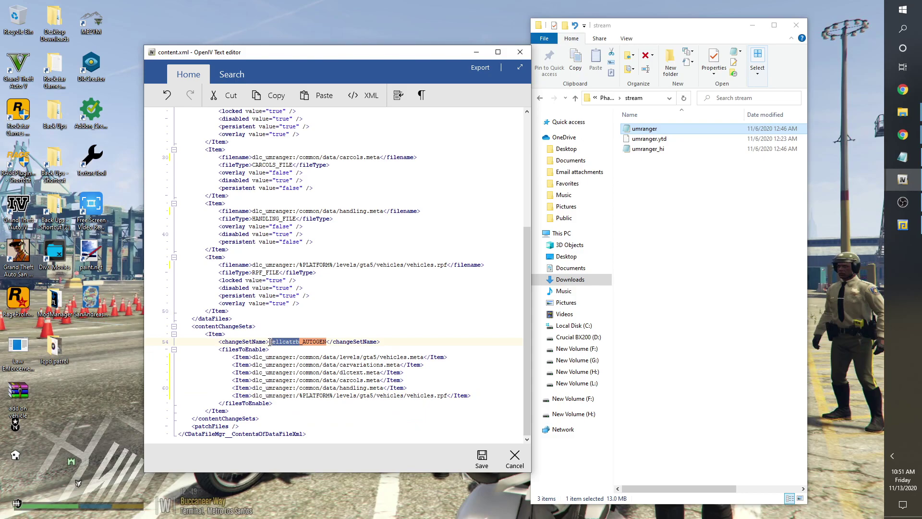
{"action": "key", "text": "alt+Tab"}
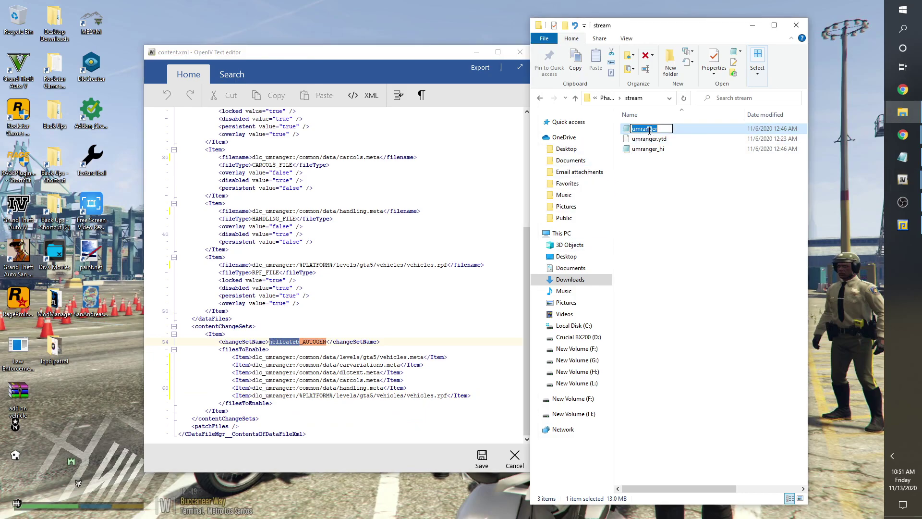
{"action": "right_click", "coordinate": [651, 133]}
{"action": "key", "text": "m"}
{"action": "right_click", "coordinate": [291, 341]}
{"action": "left_click", "coordinate": [321, 360]}
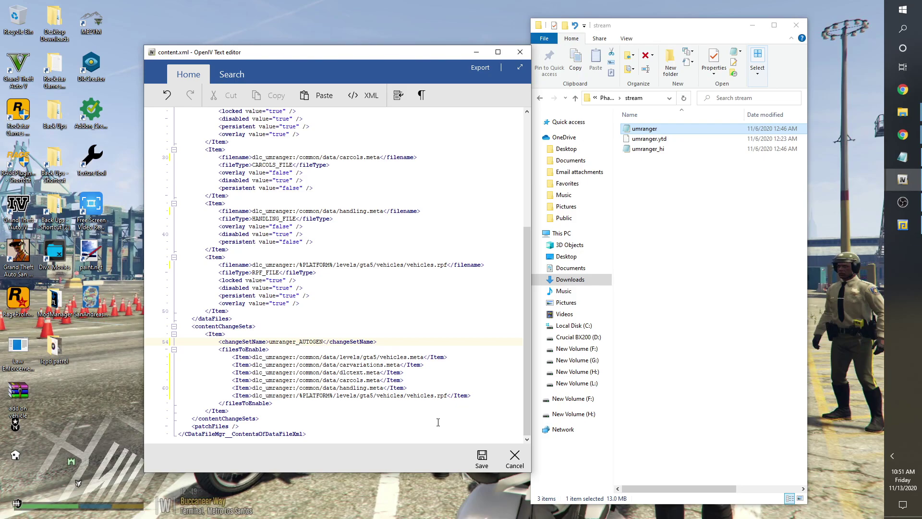
{"action": "left_click", "coordinate": [472, 455]}
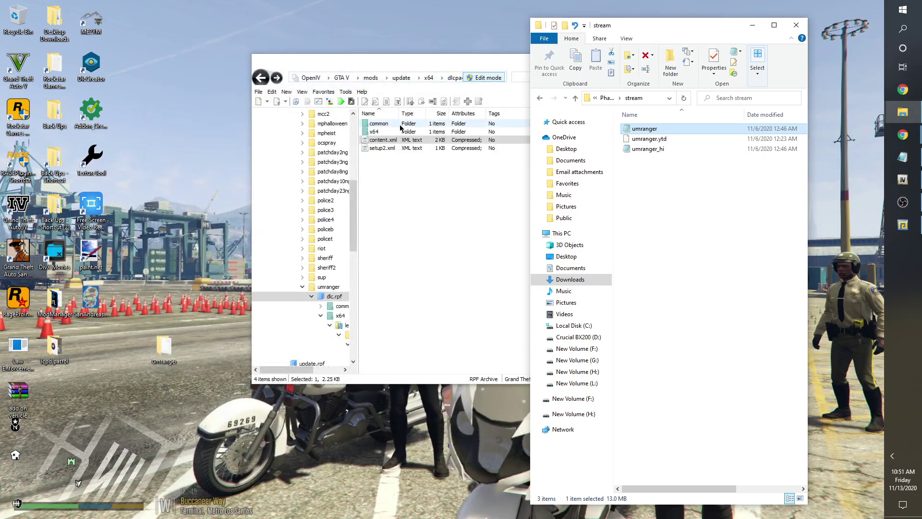
Open setup2.xml from the umranger dlc.rpf for editing and copy the umranger model file's name from the stream folder
{"action": "left_click", "coordinate": [380, 148]}
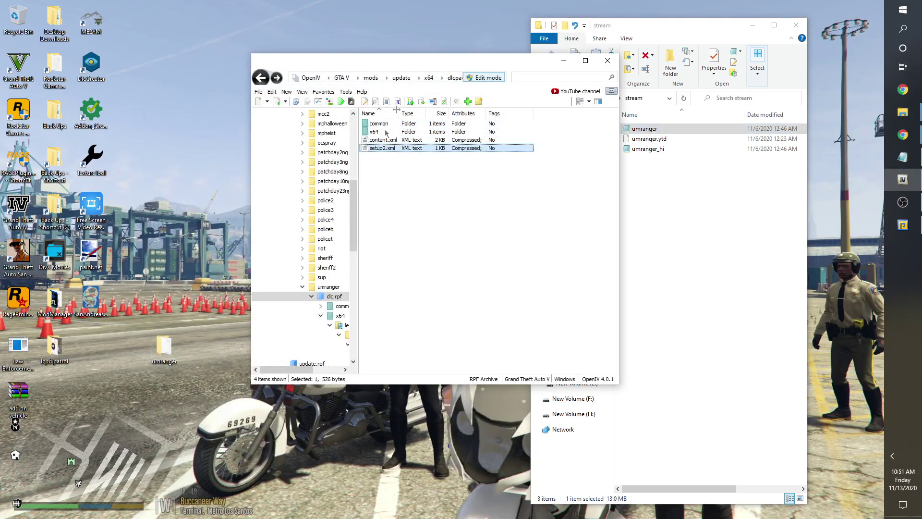
{"action": "left_click_drag", "start_coordinate": [418, 65], "coordinate": [332, 80]}
{"action": "right_click", "coordinate": [288, 165]}
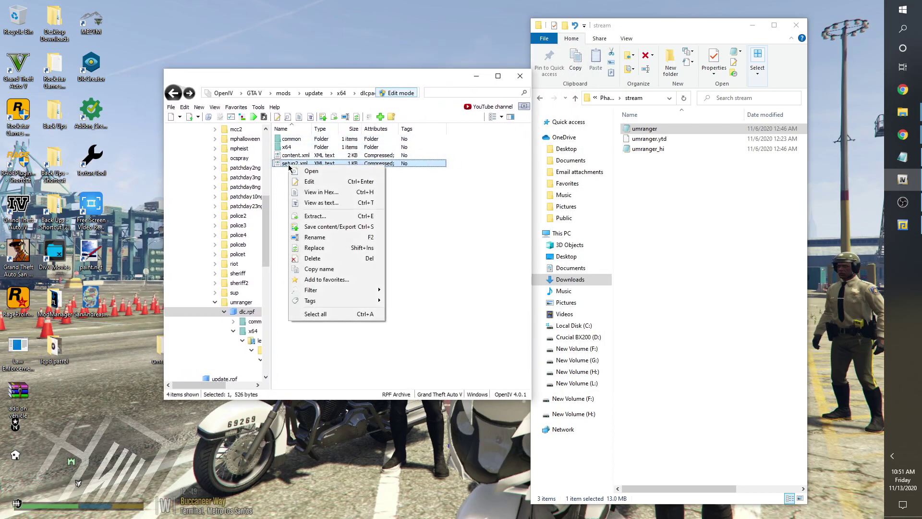
{"action": "left_click", "coordinate": [307, 182]}
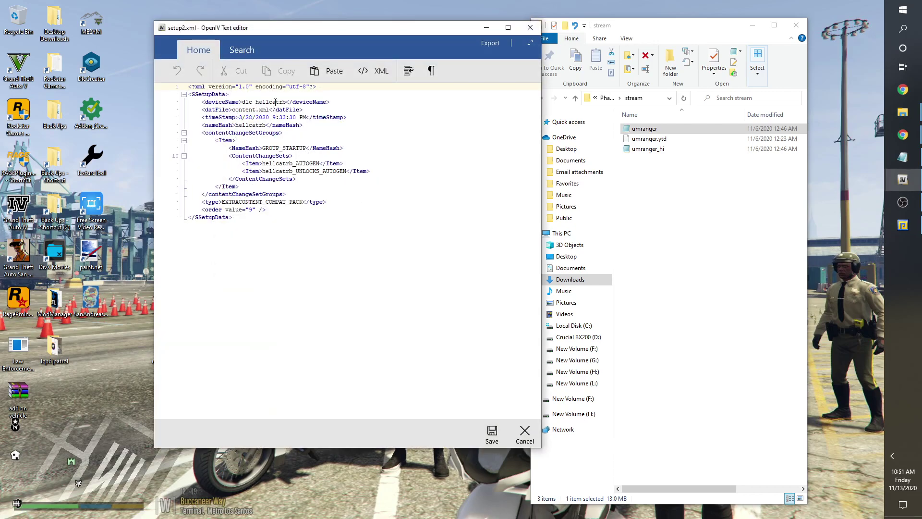
{"action": "left_click", "coordinate": [275, 101]}
{"action": "left_click", "coordinate": [640, 130]}
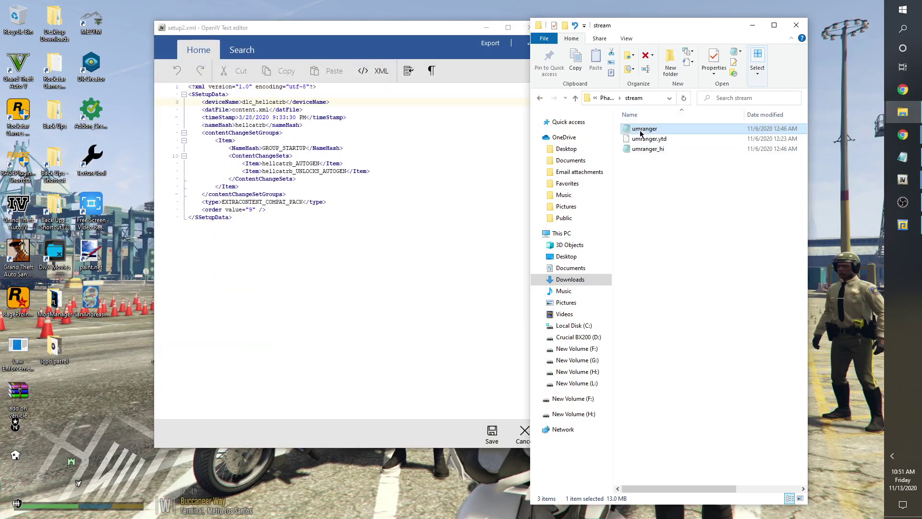
{"action": "left_click", "coordinate": [642, 129]}
{"action": "right_click", "coordinate": [644, 129]}
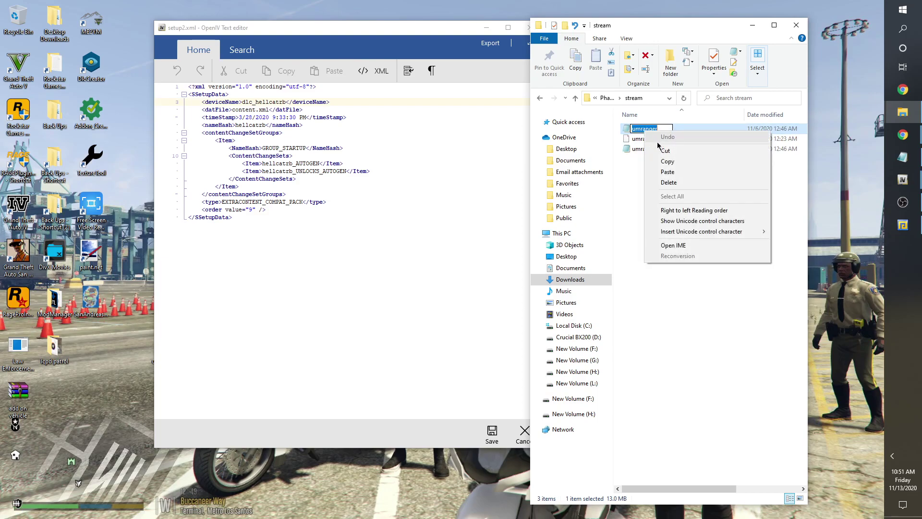
{"action": "left_click", "coordinate": [662, 161]}
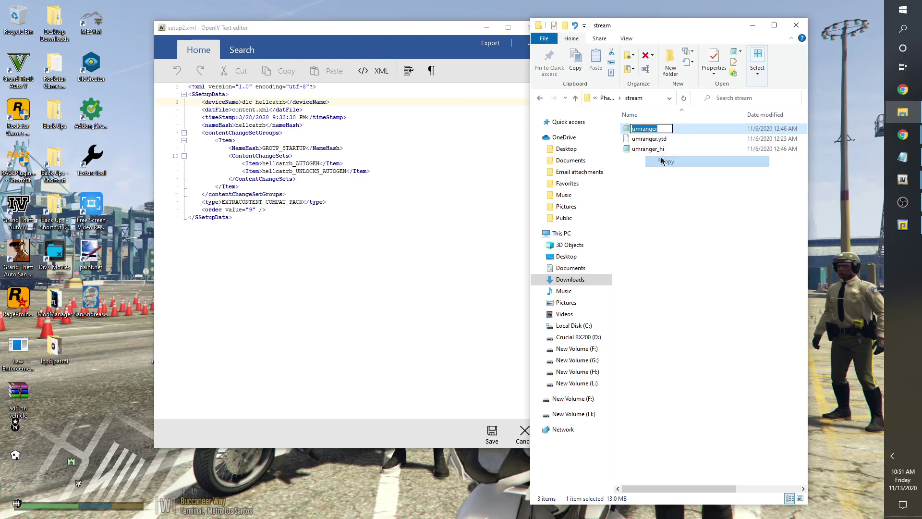
In setup2.xml, change the deviceName to dlc_umranger and the nameHash to umranger using the copied name
{"action": "left_click", "coordinate": [257, 102]}
{"action": "left_click_drag", "start_coordinate": [242, 102], "coordinate": [284, 102]}
{"action": "right_click", "coordinate": [277, 103]}
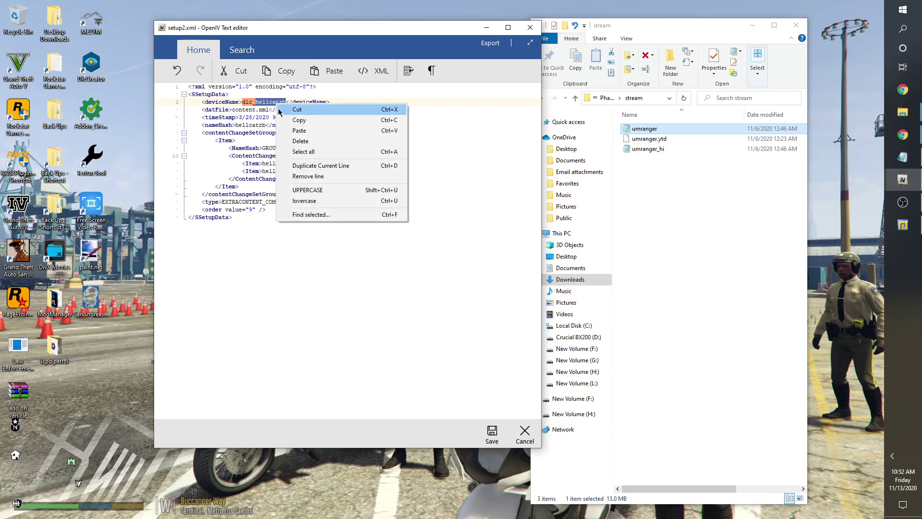
{"action": "left_click", "coordinate": [299, 130]}
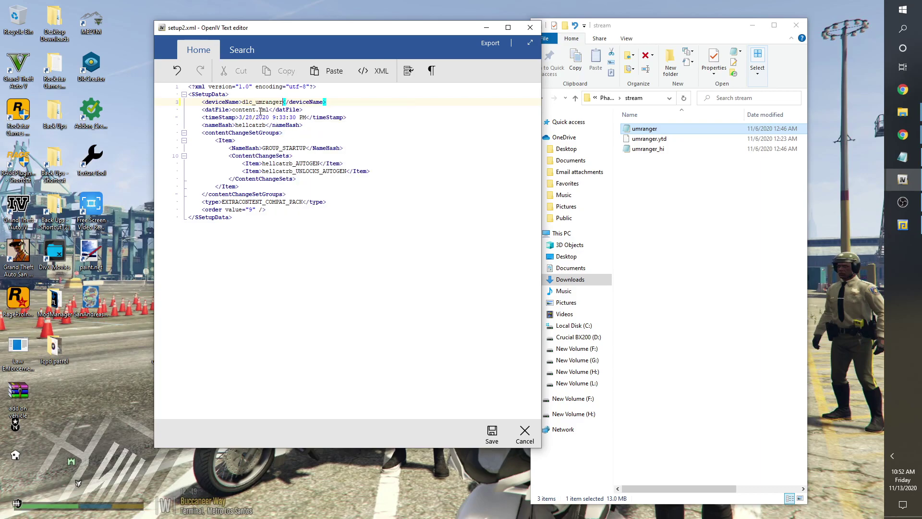
{"action": "double_click", "coordinate": [259, 126]}
{"action": "right_click", "coordinate": [259, 127]}
{"action": "left_click", "coordinate": [279, 152]}
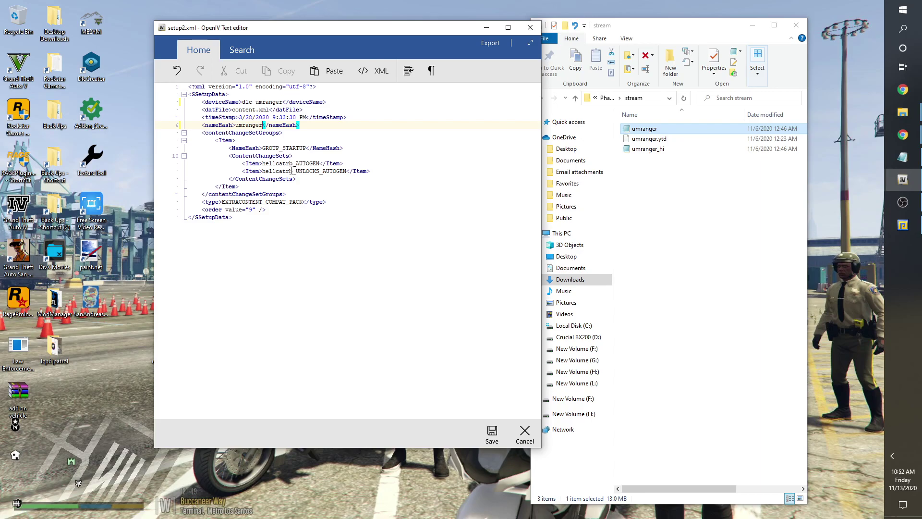
Change the ContentChangeSets items to umranger_AUTOGEN and umranger_UNLOCKS_AUTOGEN, and save setup2.xml
{"action": "left_click_drag", "start_coordinate": [291, 163], "coordinate": [263, 164]}
{"action": "right_click", "coordinate": [276, 165]}
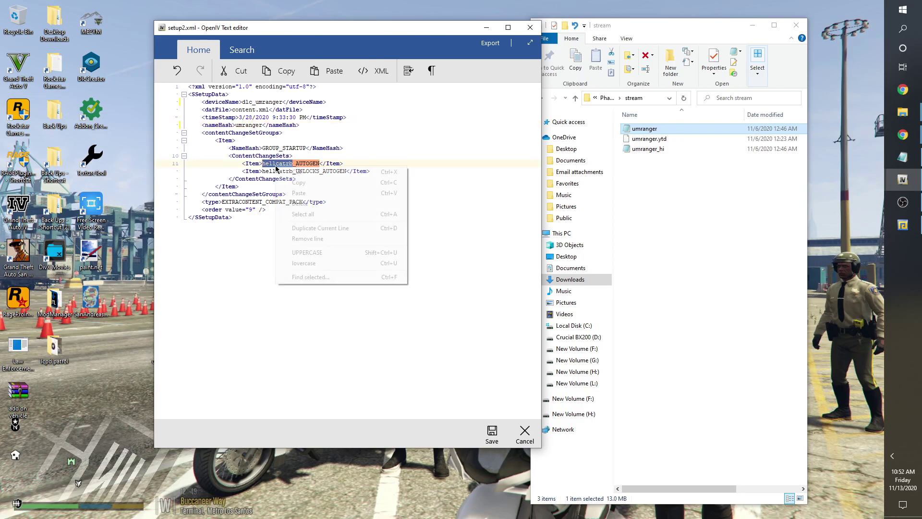
{"action": "left_click", "coordinate": [298, 193]}
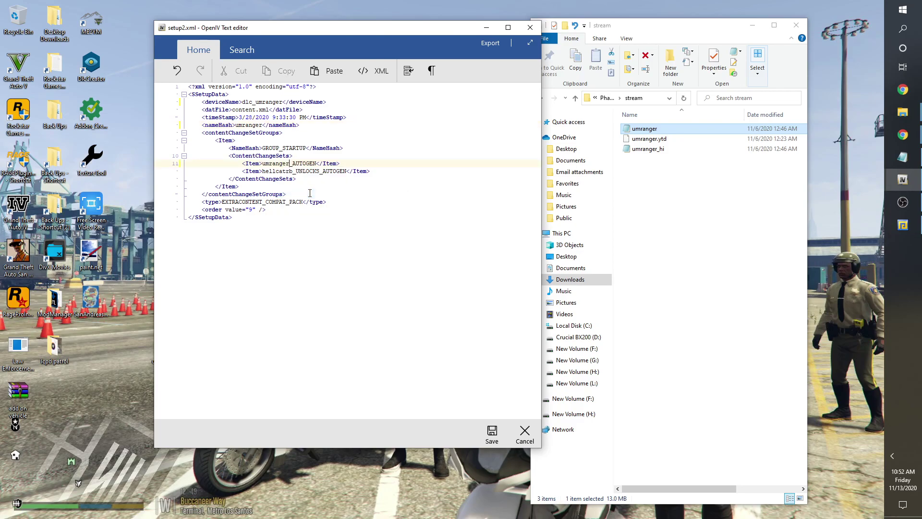
{"action": "double_click", "coordinate": [291, 171]}
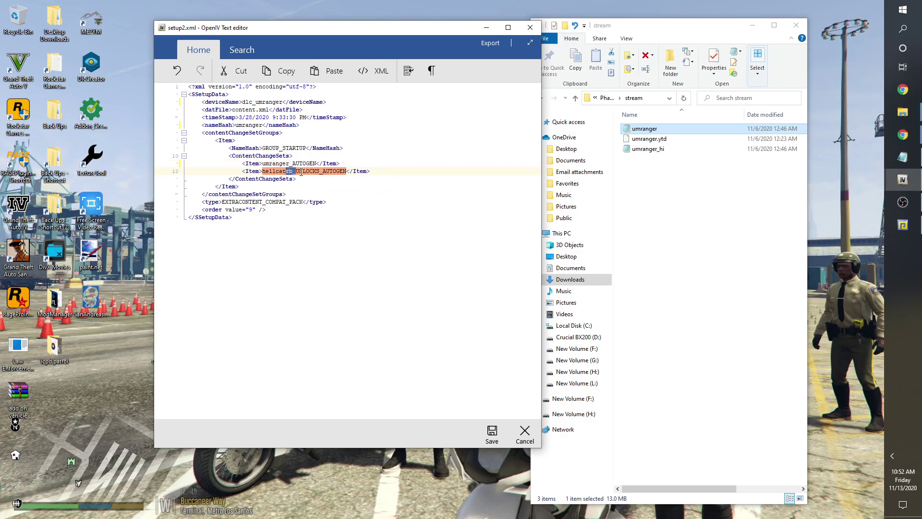
{"action": "left_click_drag", "start_coordinate": [292, 172], "coordinate": [264, 172]}
{"action": "right_click", "coordinate": [275, 177]}
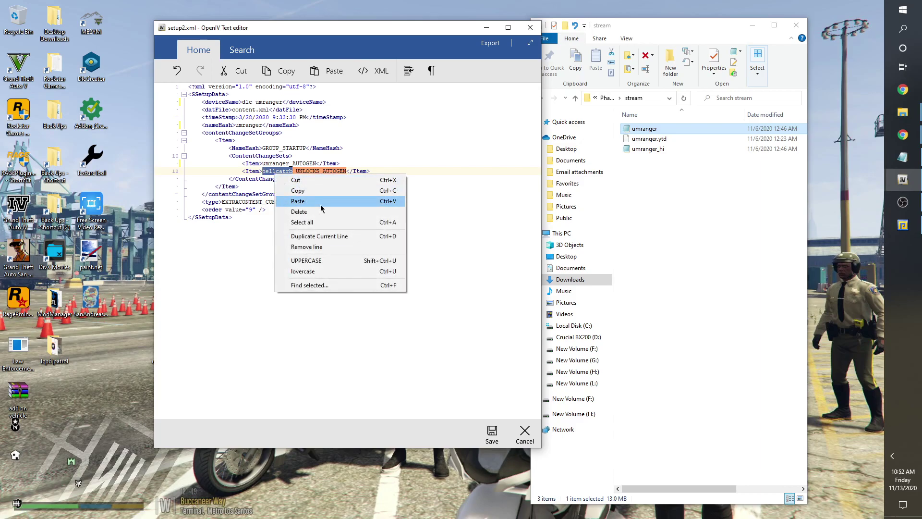
{"action": "left_click", "coordinate": [321, 205]}
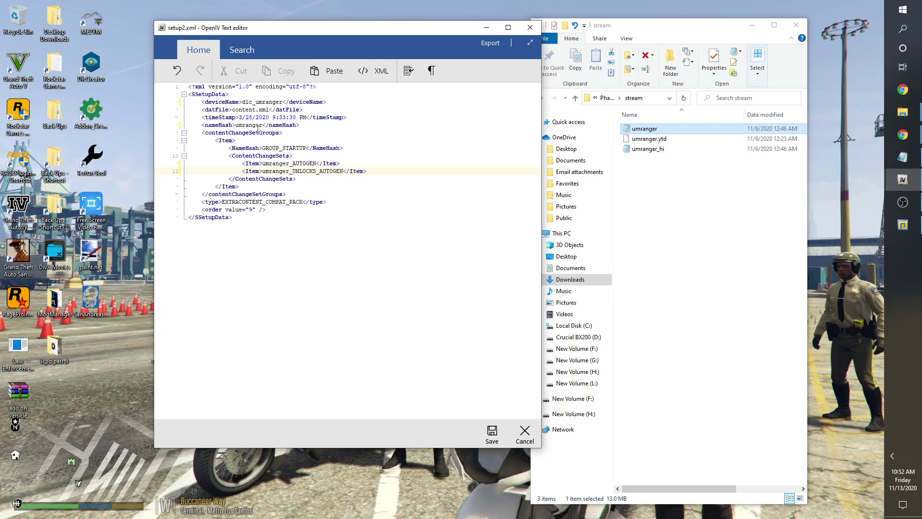
{"action": "left_click", "coordinate": [489, 432]}
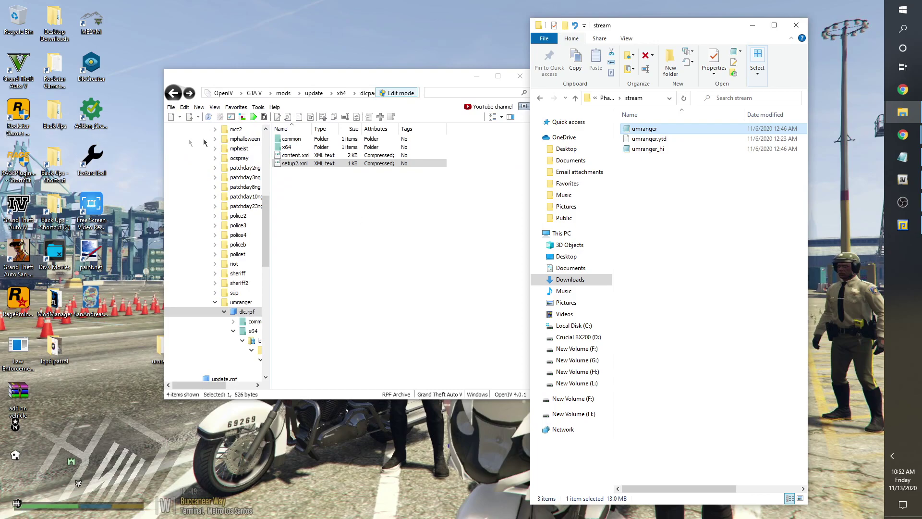
Open vehicles.meta from the levels folder under common/data for editing, with File Explorer showing the downloaded PhantomRanger folder
{"action": "double_click", "coordinate": [296, 142]}
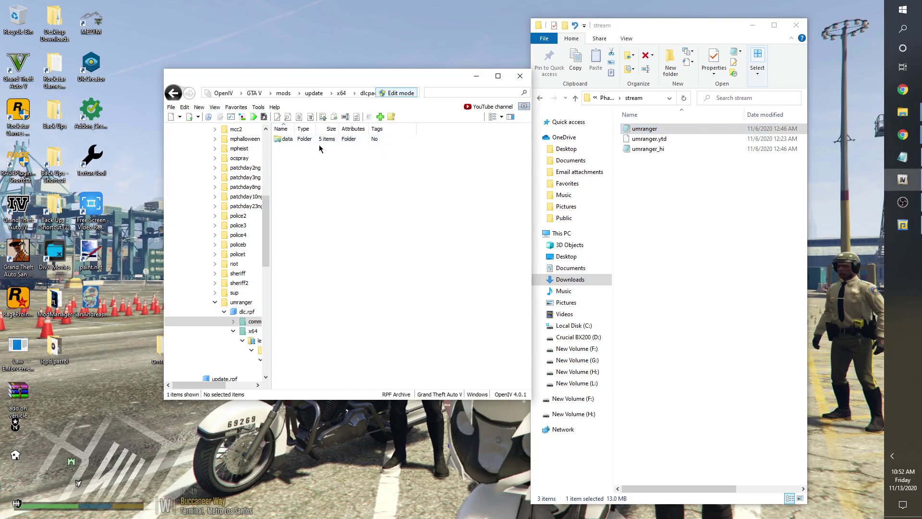
{"action": "double_click", "coordinate": [293, 142]}
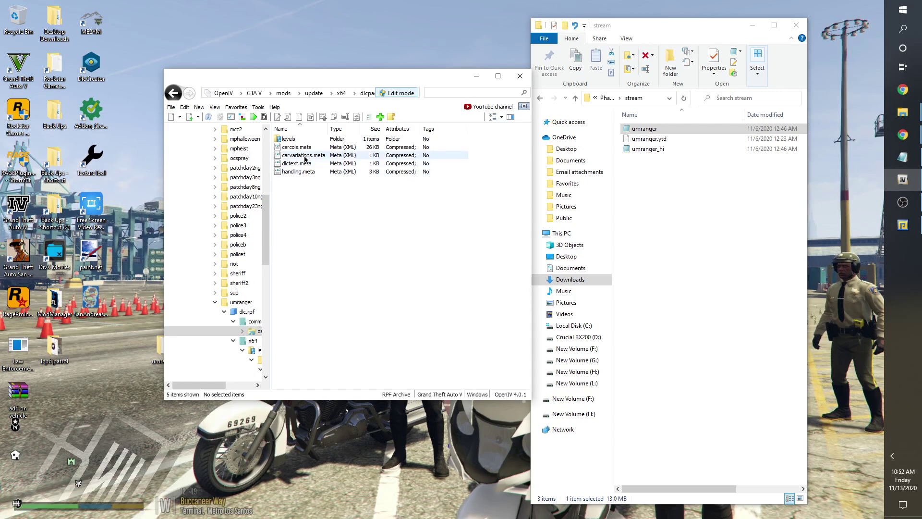
{"action": "double_click", "coordinate": [290, 138]}
{"action": "double_click", "coordinate": [287, 139]}
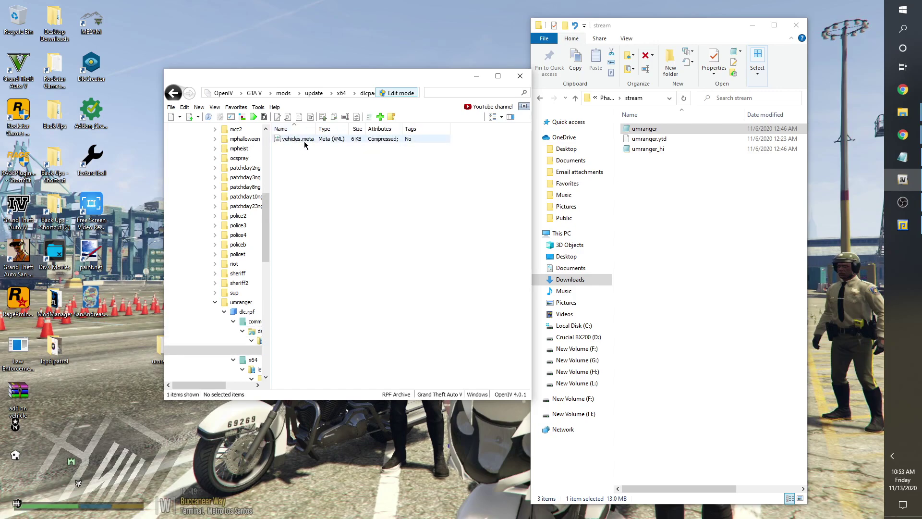
{"action": "left_click", "coordinate": [539, 98]}
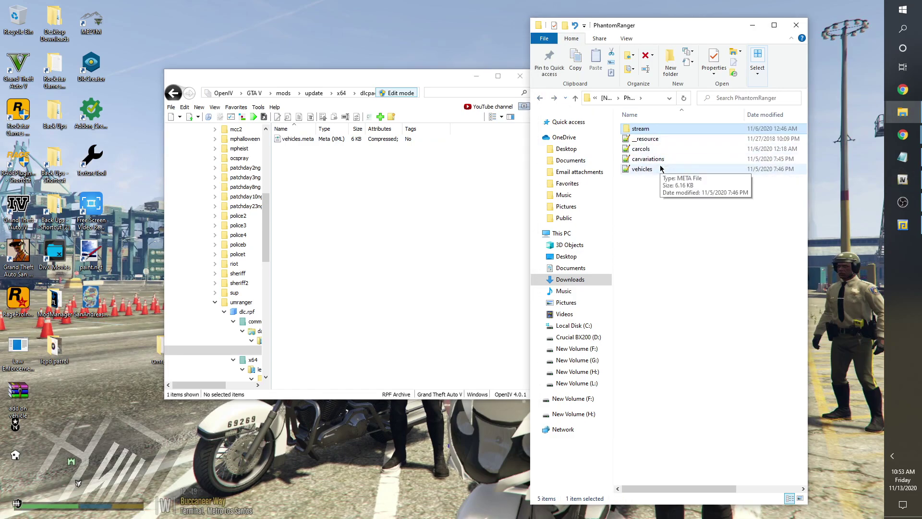
{"action": "left_click", "coordinate": [431, 85]}
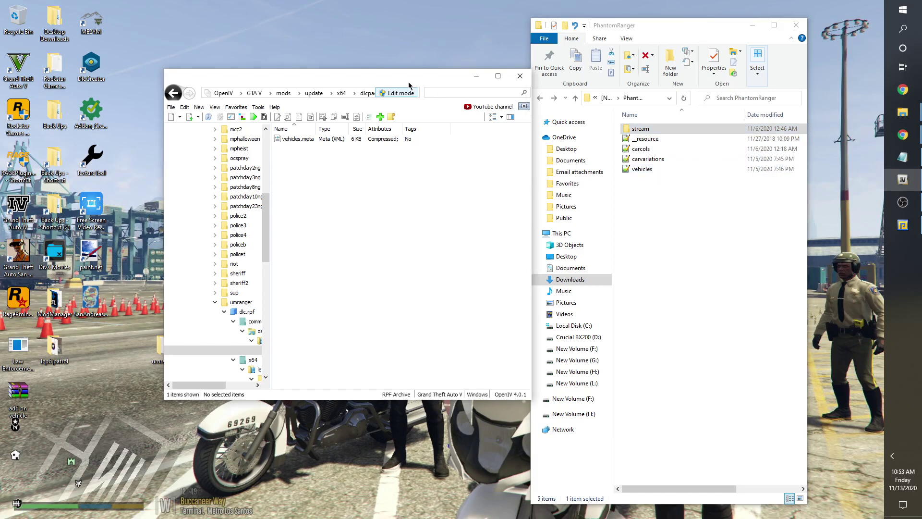
{"action": "left_click_drag", "start_coordinate": [395, 81], "coordinate": [362, 82]}
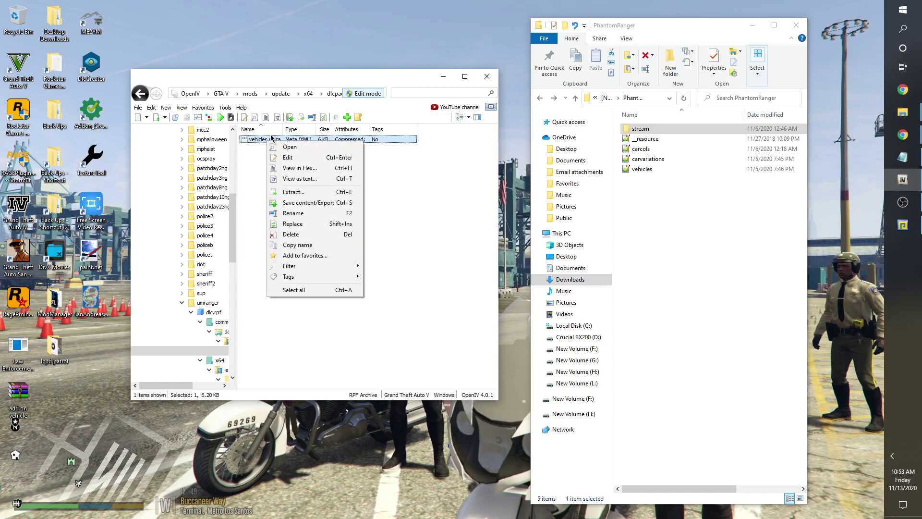
{"action": "left_click", "coordinate": [287, 158]}
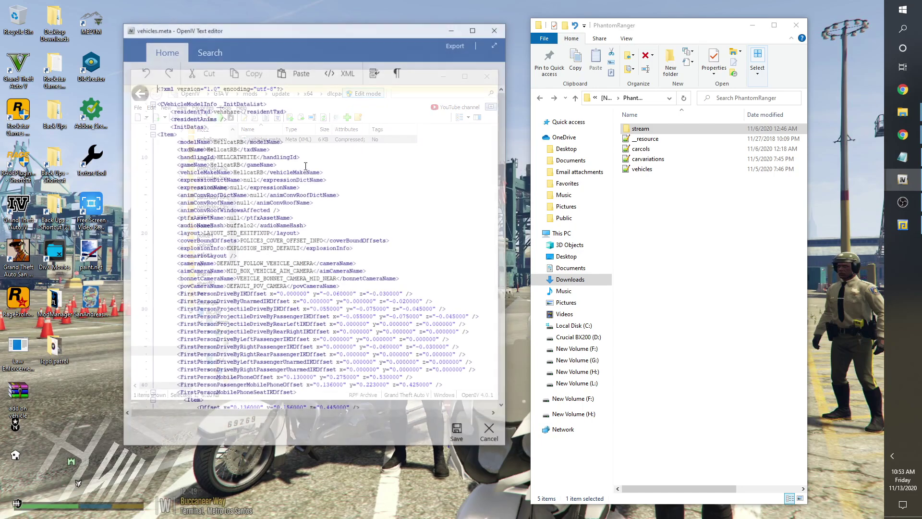
{"action": "scroll", "coordinate": [275, 147], "scroll_direction": "down", "scroll_amount": 20}
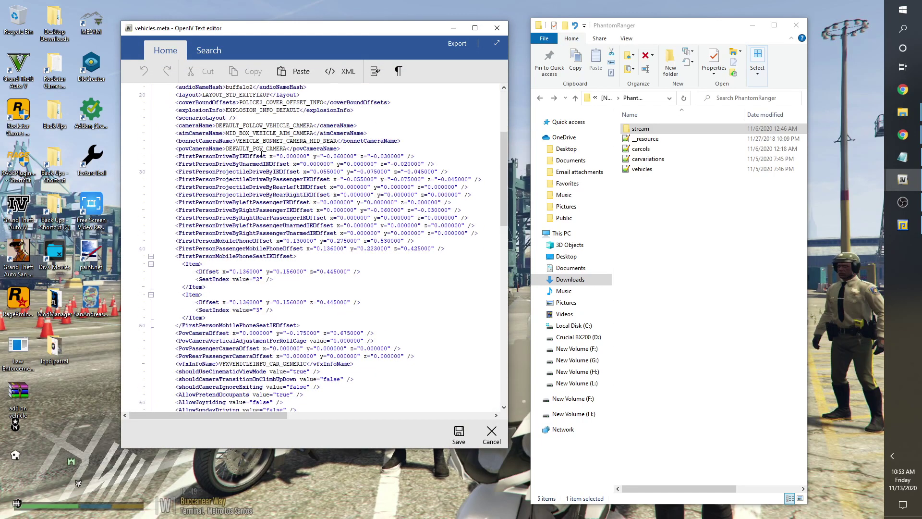
{"action": "scroll", "coordinate": [358, 286], "scroll_direction": "up", "scroll_amount": 18}
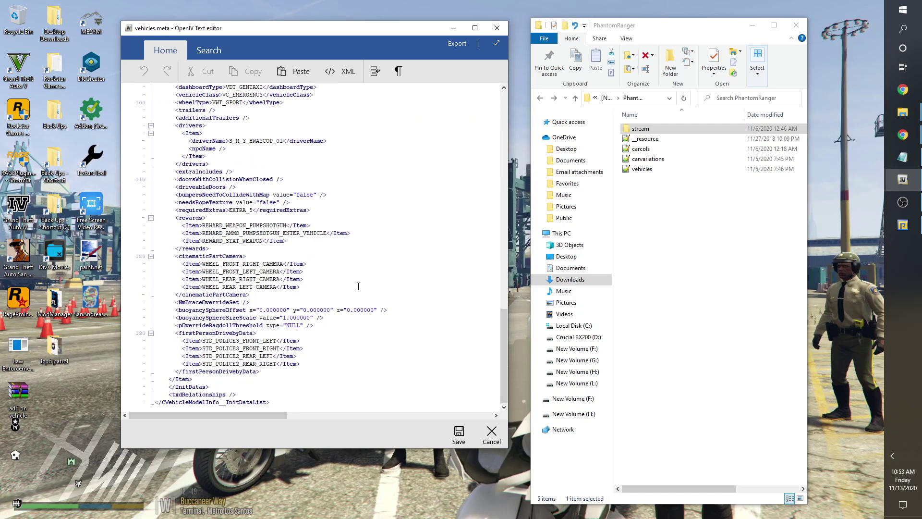
{"action": "scroll", "coordinate": [358, 287], "scroll_direction": "up", "scroll_amount": 12}
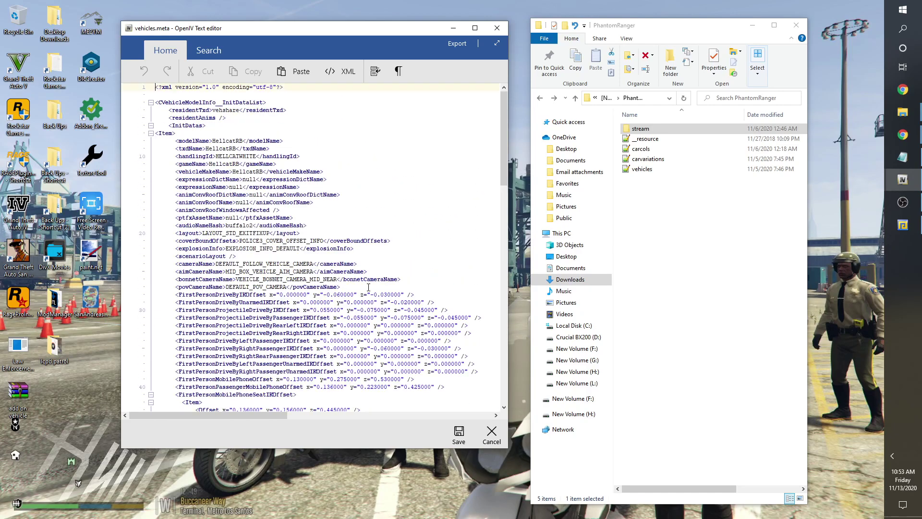
Open the vehicles file from the PhantomRanger folder in Notepad++ and copy its complete umranger Item block
{"action": "double_click", "coordinate": [646, 169]}
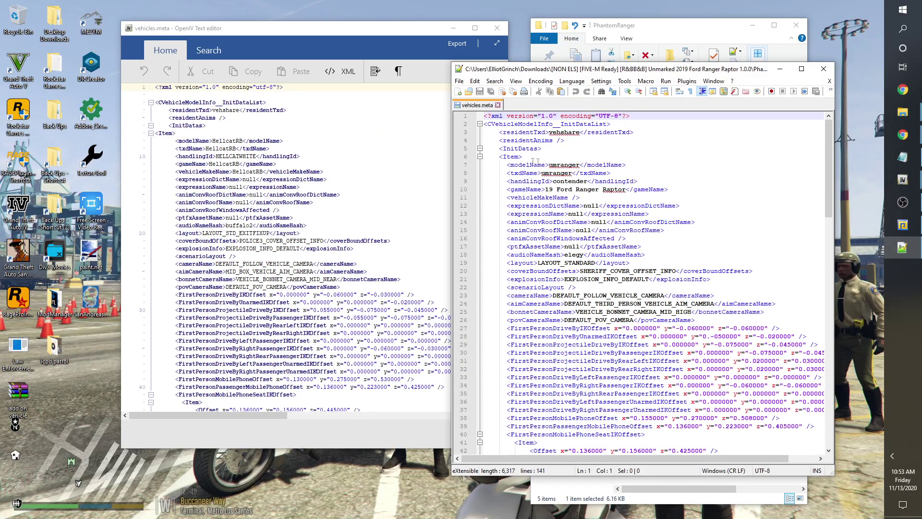
{"action": "left_click_drag", "start_coordinate": [497, 157], "coordinate": [602, 404]}
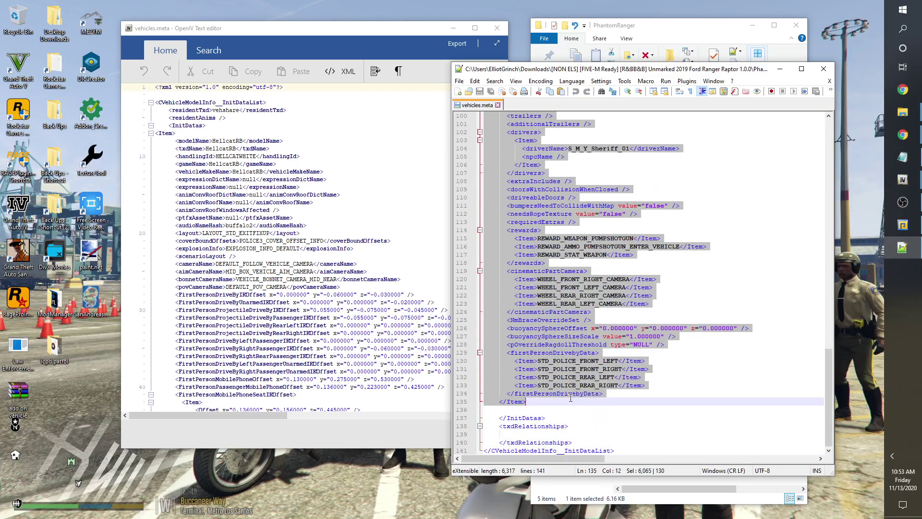
{"action": "right_click", "coordinate": [567, 357]}
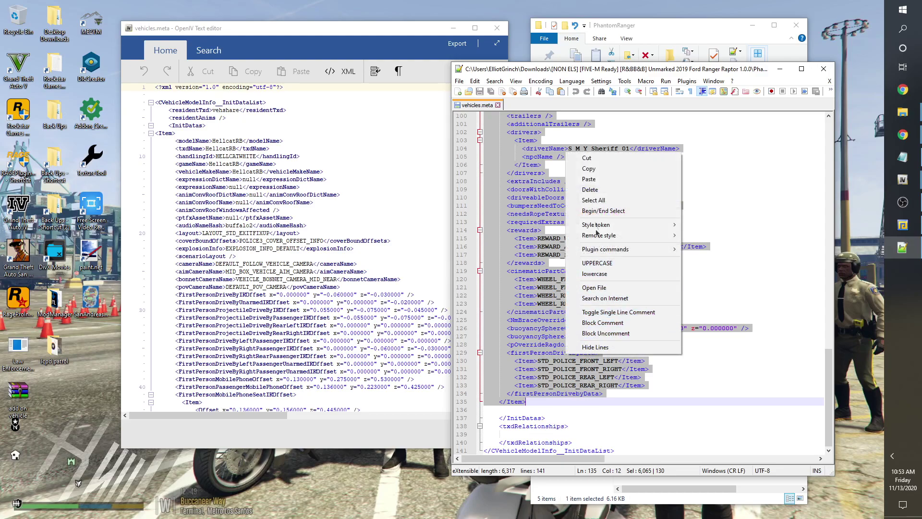
{"action": "left_click", "coordinate": [592, 169]}
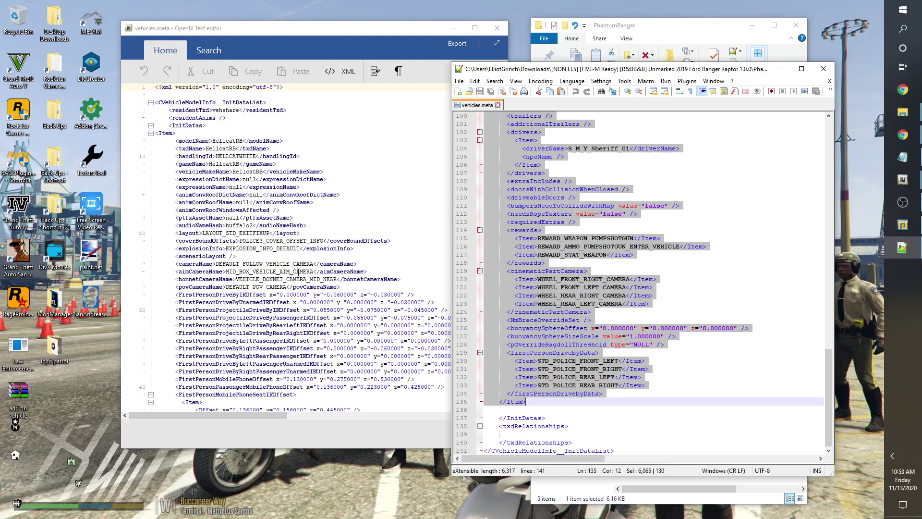
In OpenIV's vehicles.meta, replace the entire HellcatRB Item block with the copied umranger block, and save the file
{"action": "scroll", "coordinate": [154, 122], "scroll_direction": "down", "scroll_amount": 3}
{"action": "scroll", "coordinate": [154, 123], "scroll_direction": "up", "scroll_amount": 3}
{"action": "left_click_drag", "start_coordinate": [153, 133], "coordinate": [191, 163]}
{"action": "left_click", "coordinate": [185, 149]}
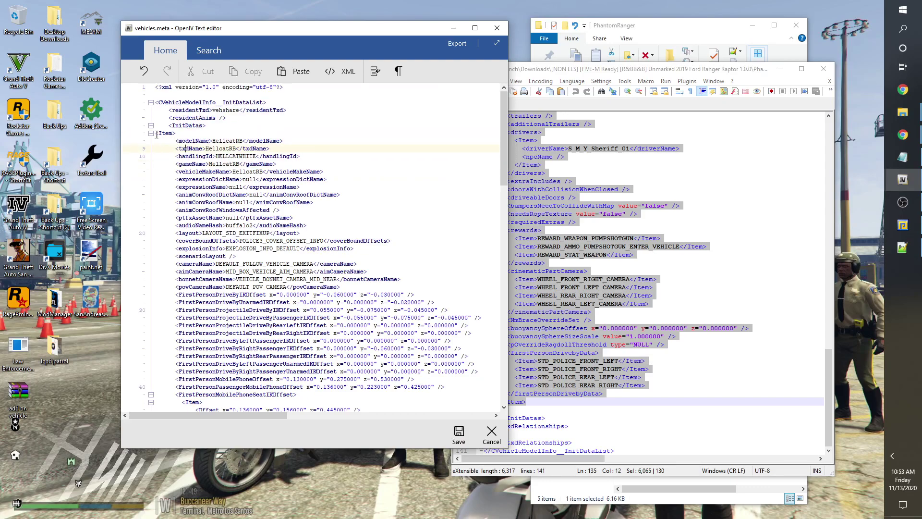
{"action": "left_click_drag", "start_coordinate": [155, 134], "coordinate": [317, 376]}
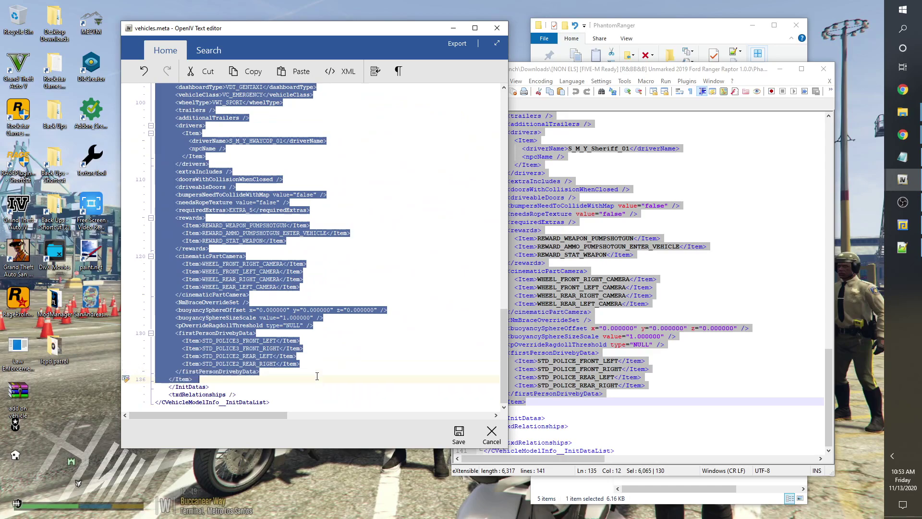
{"action": "right_click", "coordinate": [197, 273]}
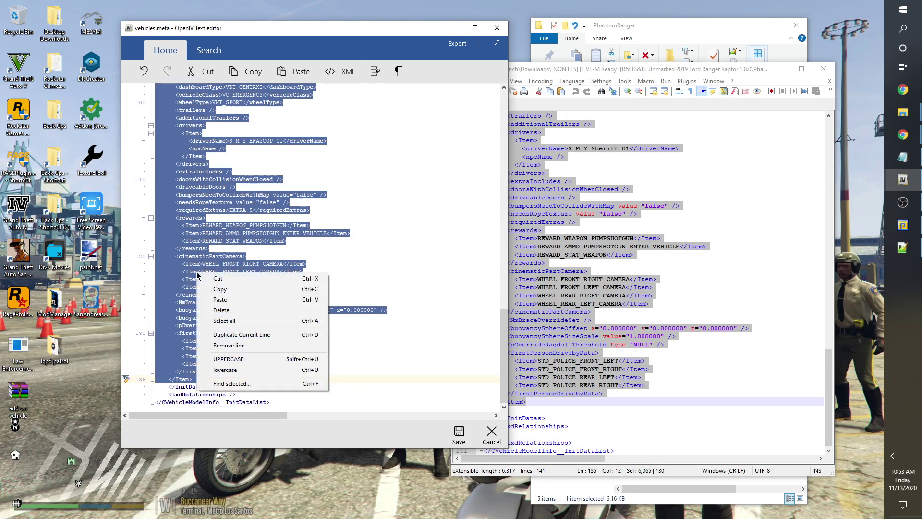
{"action": "left_click", "coordinate": [229, 290]}
{"action": "scroll", "coordinate": [367, 329], "scroll_direction": "up", "scroll_amount": 14}
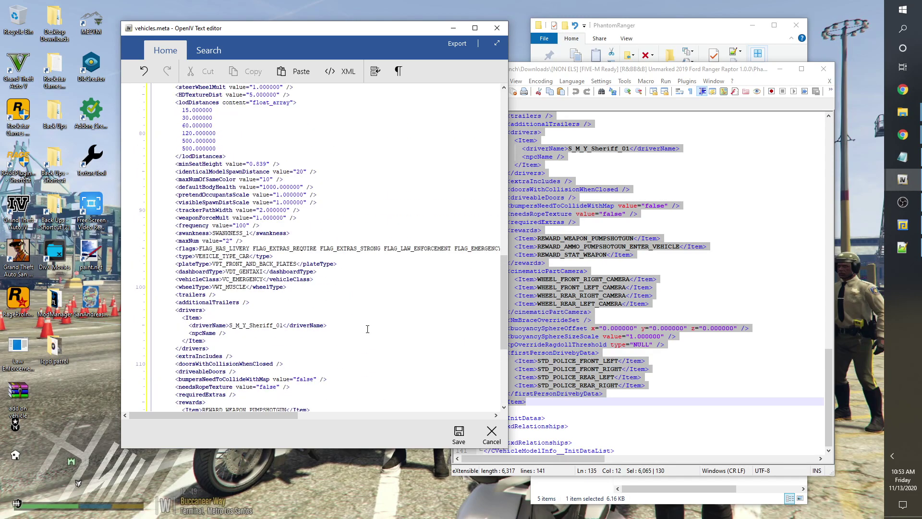
{"action": "scroll", "coordinate": [367, 329], "scroll_direction": "up", "scroll_amount": 18}
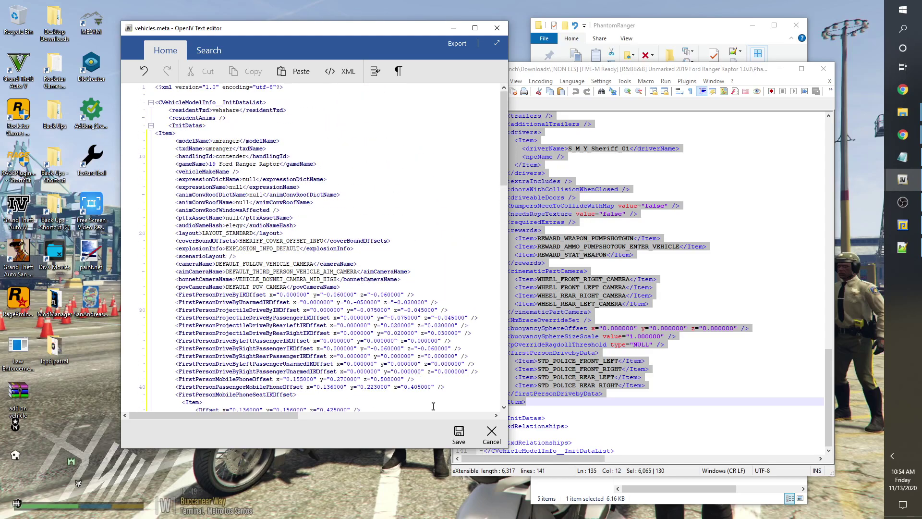
{"action": "left_click", "coordinate": [459, 433]}
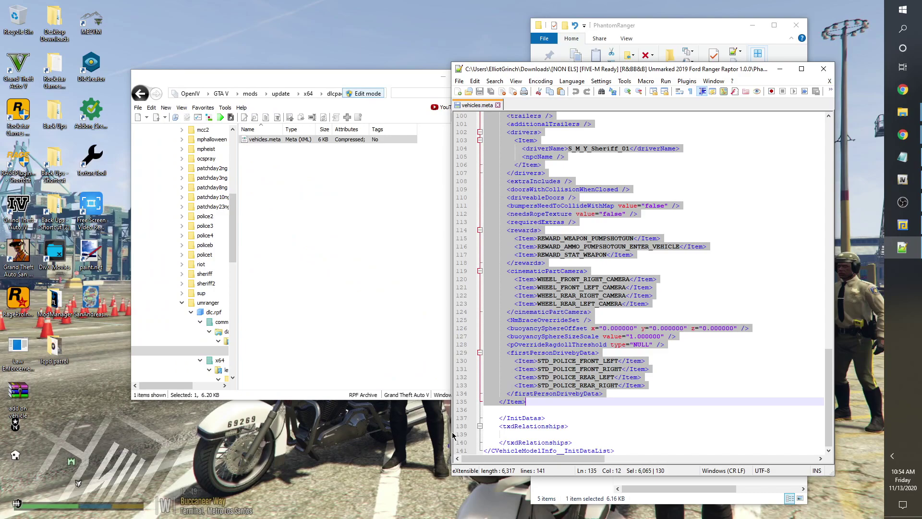
Open the PhantomRanger folder's carcols file in Notepad++ and the carcols.meta under umranger's common/data in OpenIV's text editor
{"action": "left_click", "coordinate": [498, 105]}
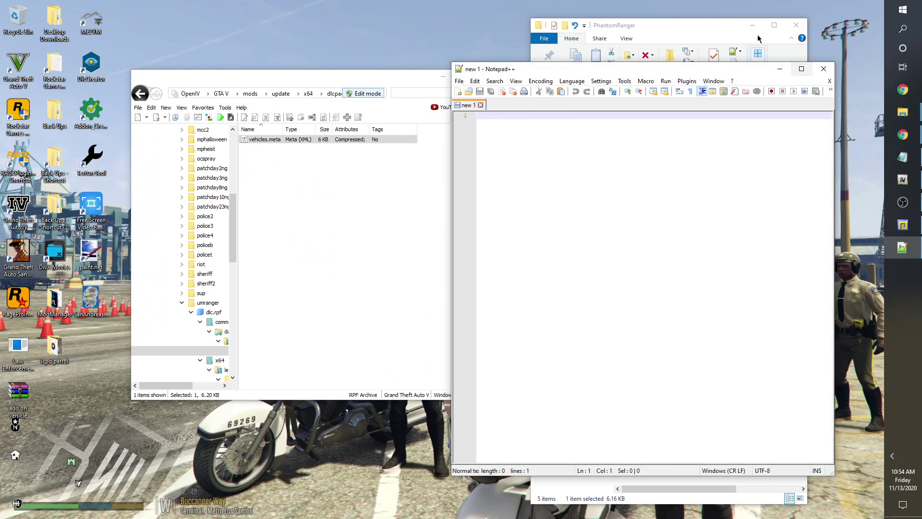
{"action": "left_click", "coordinate": [725, 34]}
{"action": "left_click", "coordinate": [140, 93]}
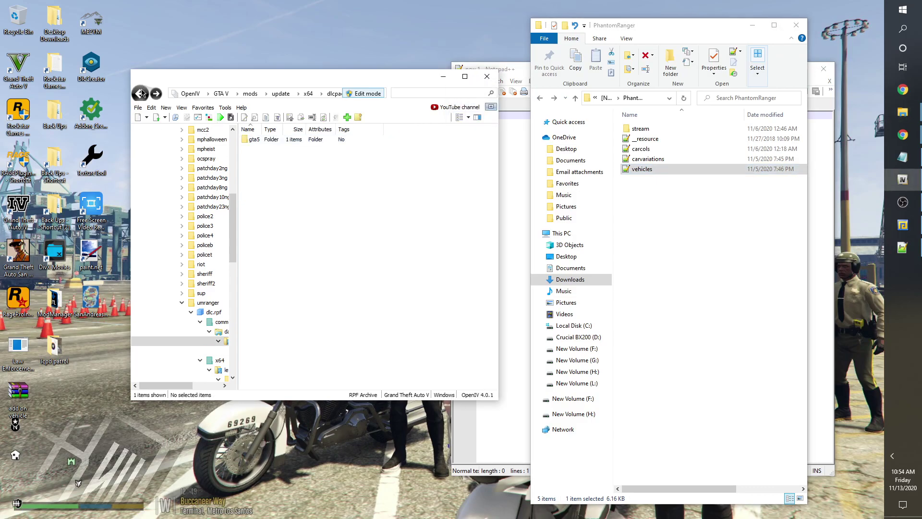
{"action": "left_click", "coordinate": [141, 94]}
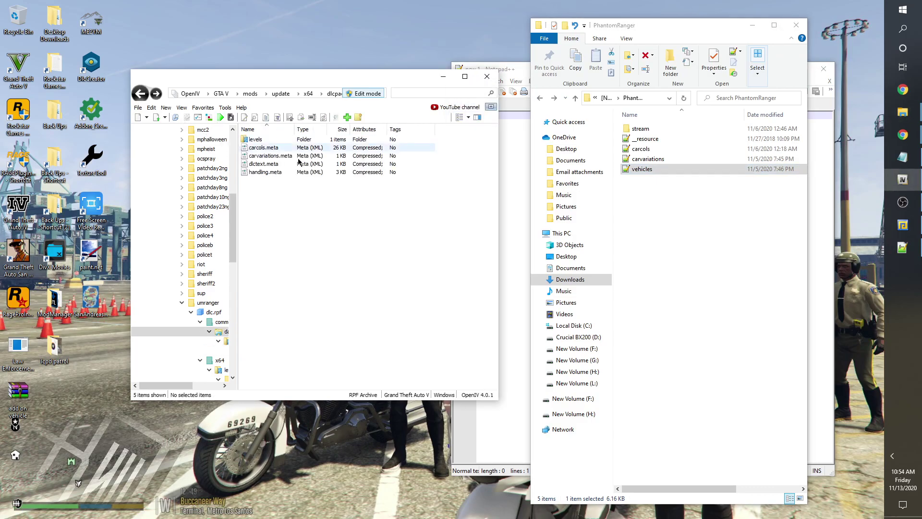
{"action": "double_click", "coordinate": [655, 151]}
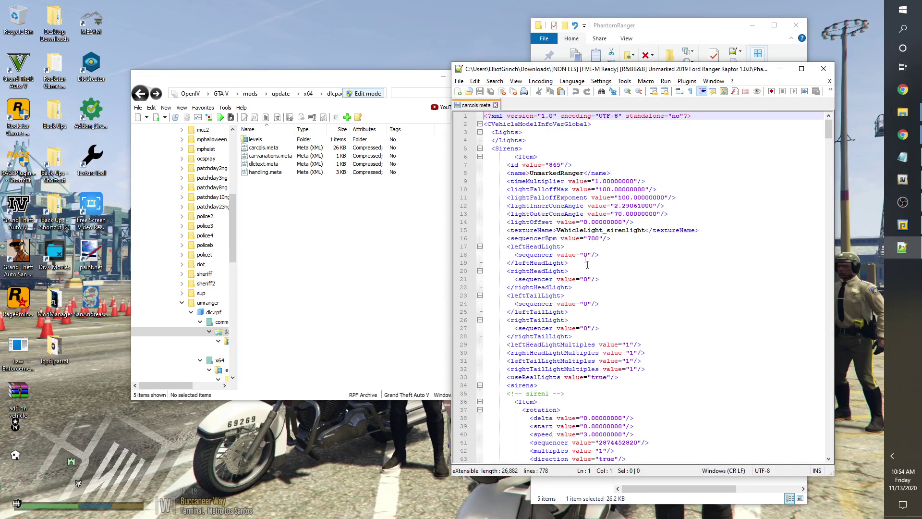
{"action": "left_click", "coordinate": [265, 149]}
{"action": "right_click", "coordinate": [265, 150]}
{"action": "left_click", "coordinate": [270, 165]}
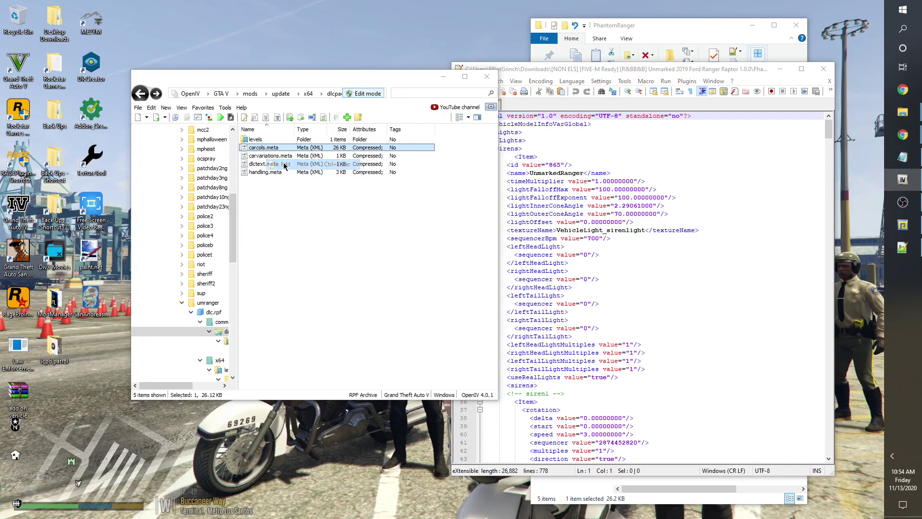
{"action": "left_click", "coordinate": [662, 76]}
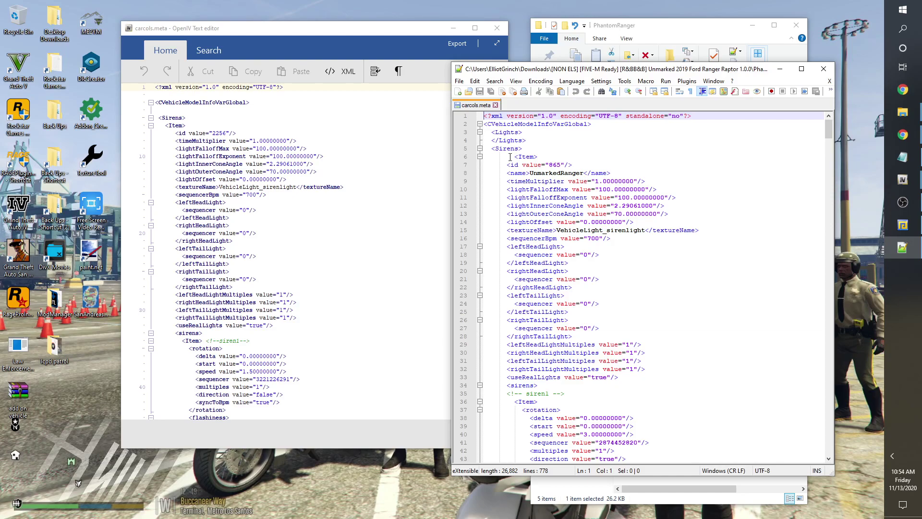
Copy the complete Sirens block from the downloaded carcols.meta in Notepad++
{"action": "left_click_drag", "start_coordinate": [491, 150], "coordinate": [624, 453]}
{"action": "right_click", "coordinate": [578, 360]}
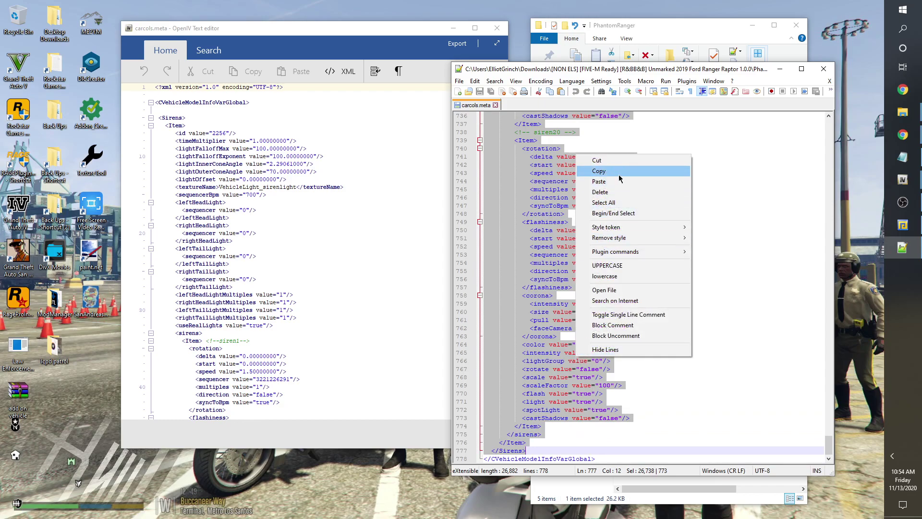
{"action": "left_click", "coordinate": [619, 173]}
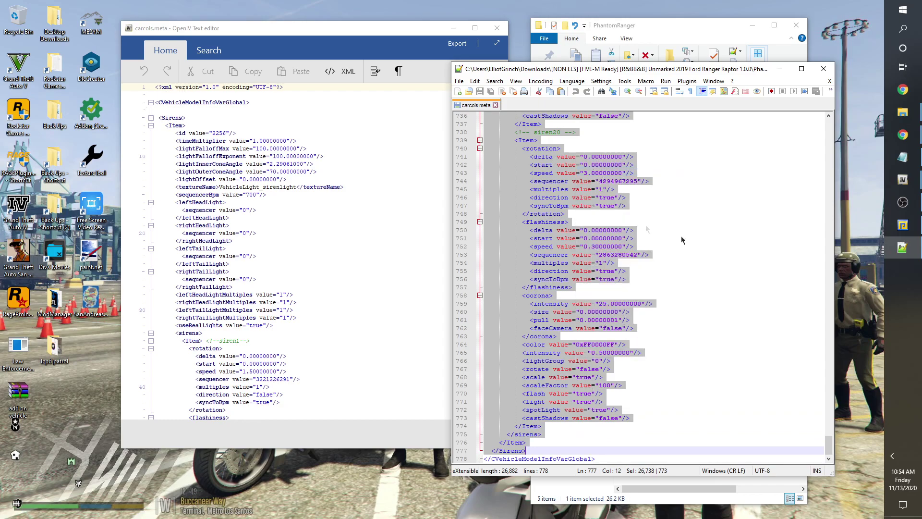
{"action": "scroll", "coordinate": [769, 240], "scroll_direction": "up", "scroll_amount": 9}
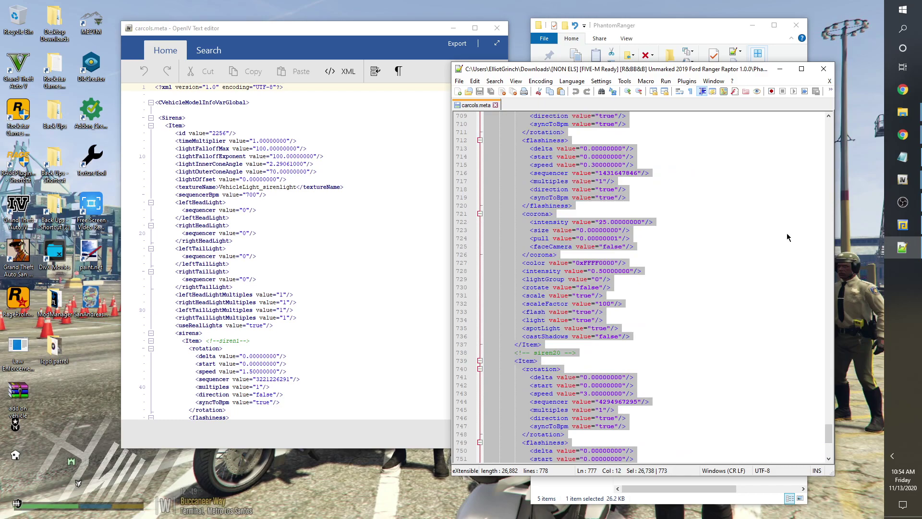
In OpenIV's carcols.meta, replace the entire Sirens block with the copied one, save the file, and close Notepad++
{"action": "left_click", "coordinate": [159, 117]}
{"action": "left_click_drag", "start_coordinate": [159, 117], "coordinate": [268, 404]}
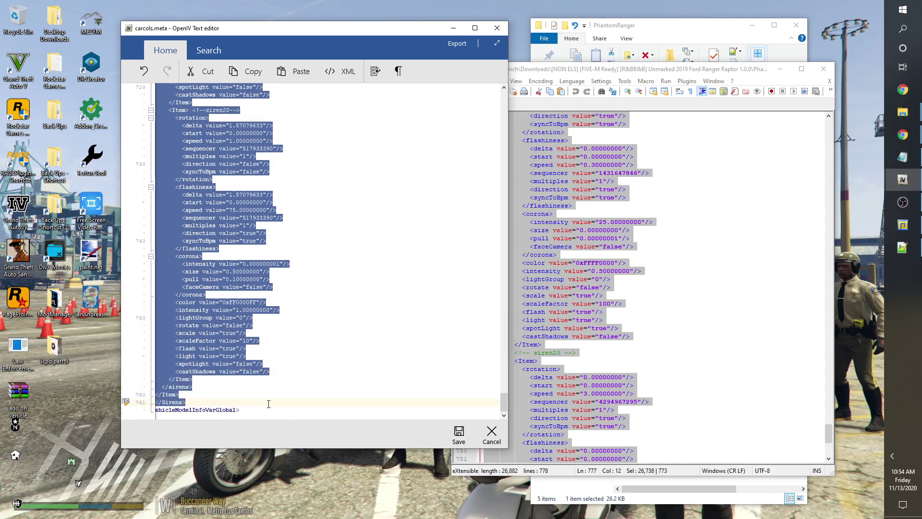
{"action": "right_click", "coordinate": [196, 296]}
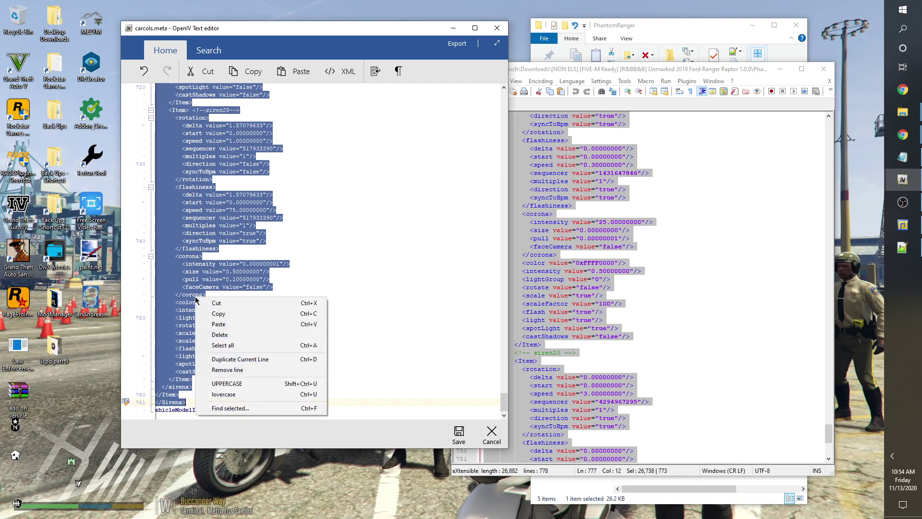
{"action": "left_click", "coordinate": [220, 325]}
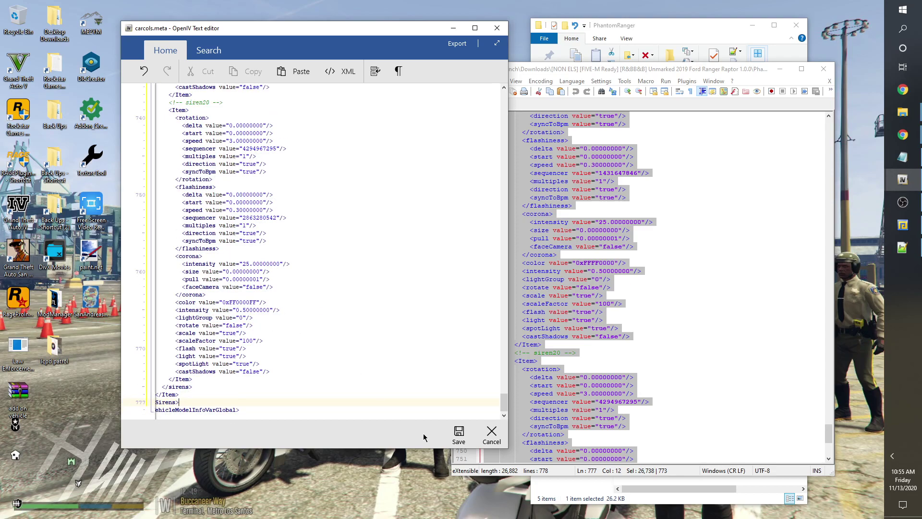
{"action": "left_click", "coordinate": [454, 434]}
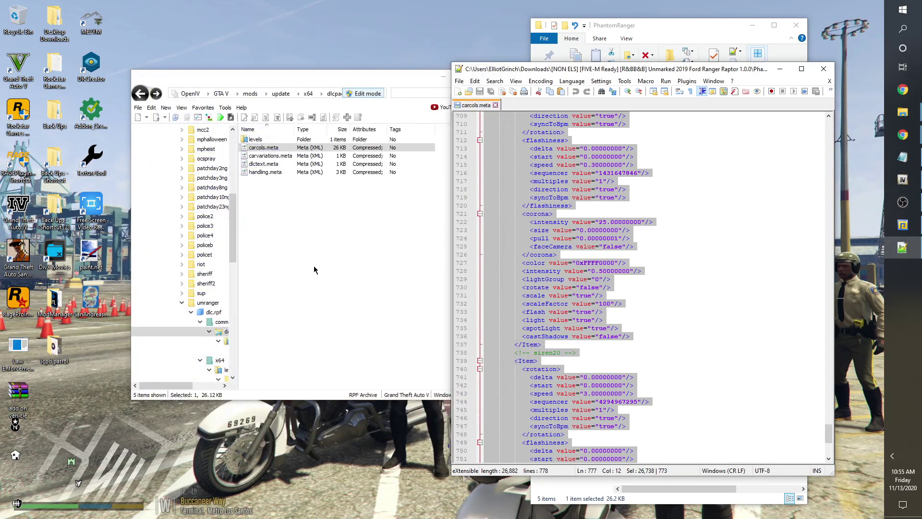
{"action": "left_click", "coordinate": [495, 105]}
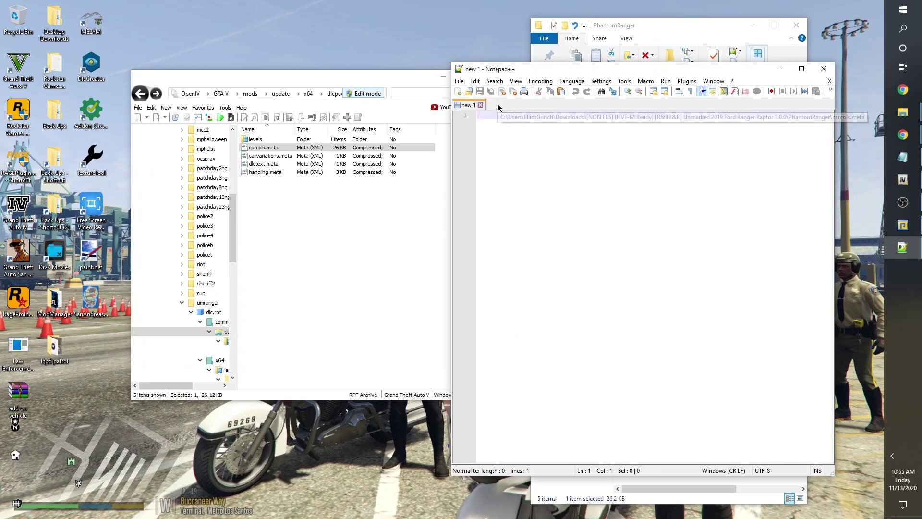
{"action": "left_click", "coordinate": [823, 68]}
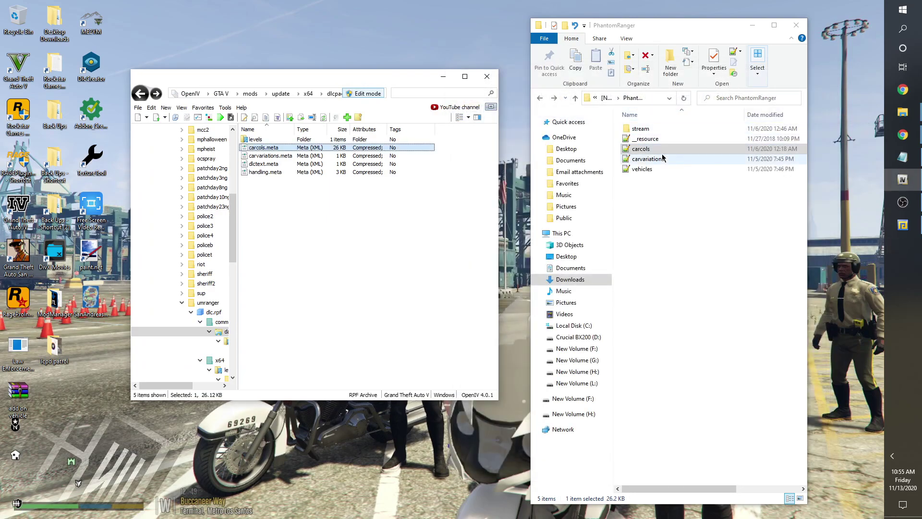
Open carvariations.meta for editing in OpenIV and the PhantomRanger folder's carvariations file in Notepad++
{"action": "left_click", "coordinate": [283, 156]}
{"action": "right_click", "coordinate": [284, 160]}
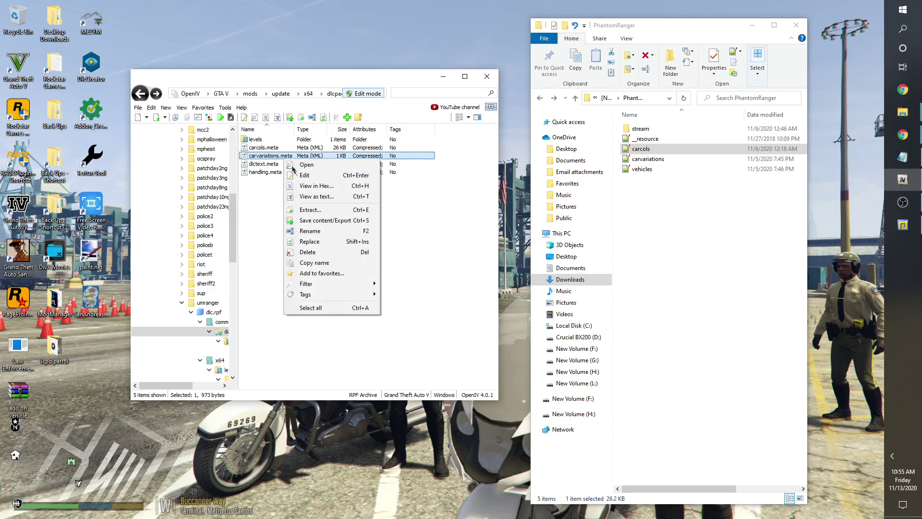
{"action": "left_click", "coordinate": [299, 179]}
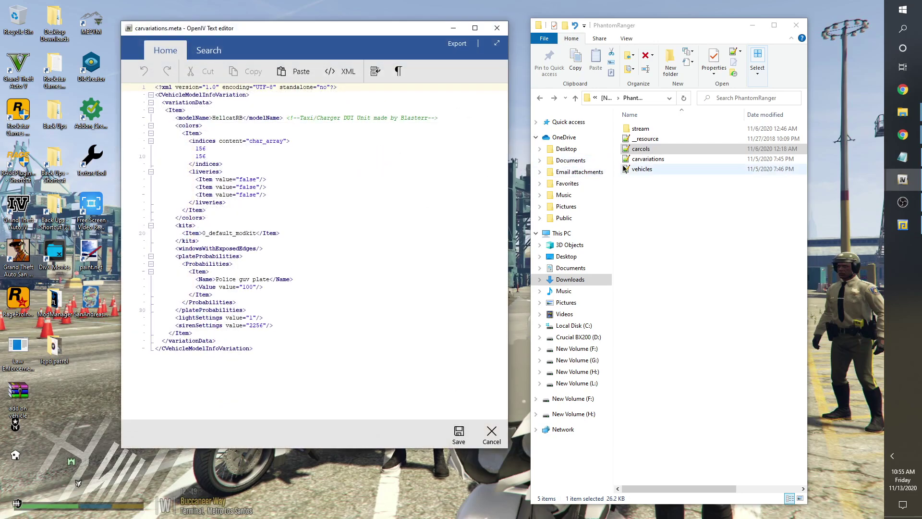
{"action": "left_click", "coordinate": [631, 163]}
{"action": "double_click", "coordinate": [631, 163]}
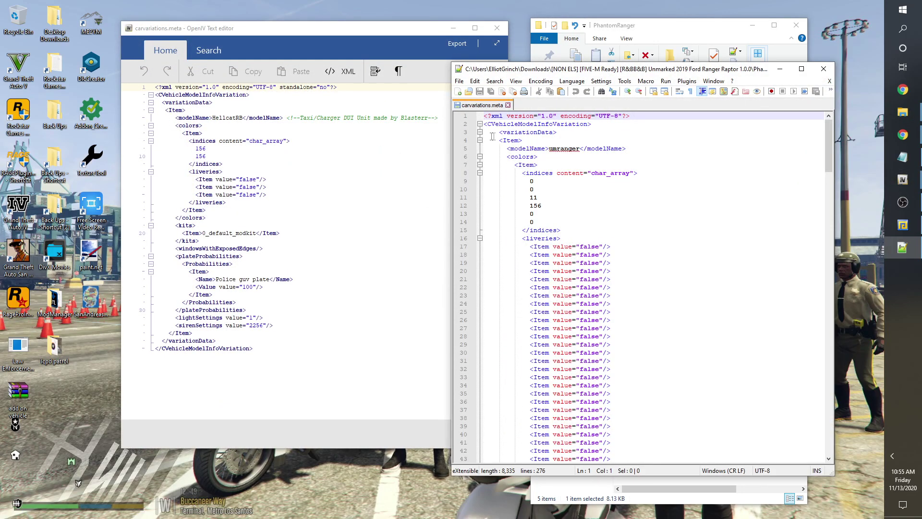
Copy the complete umranger Item block from the downloaded carvariations.meta in Notepad++
{"action": "left_click_drag", "start_coordinate": [497, 140], "coordinate": [645, 442]}
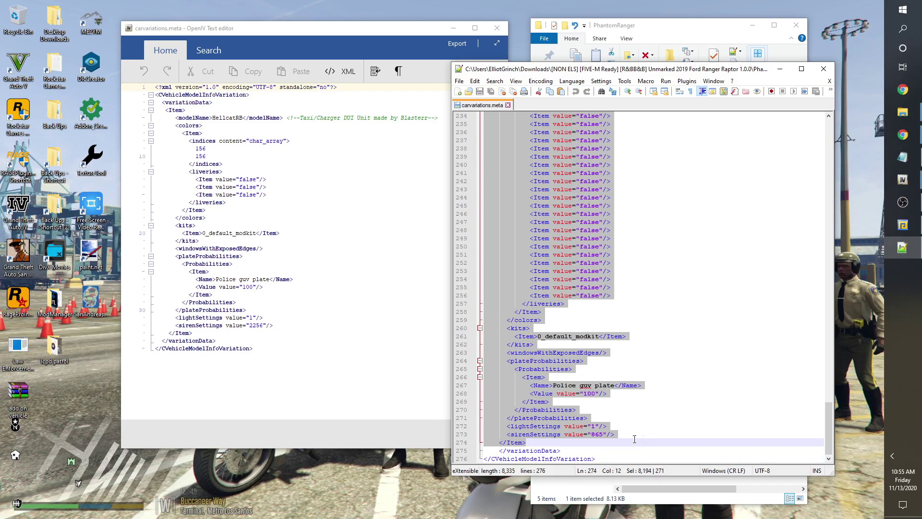
{"action": "right_click", "coordinate": [559, 433]}
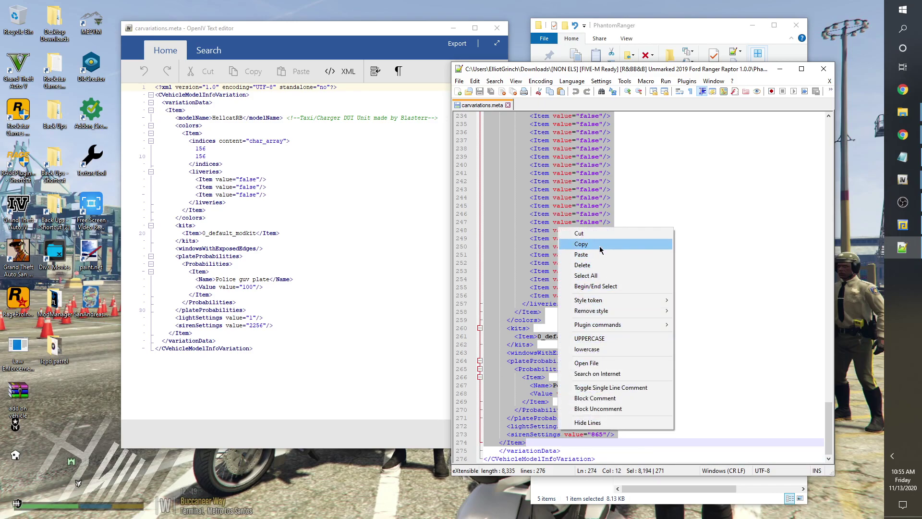
{"action": "left_click", "coordinate": [583, 244]}
Replace the HellcatRB Item block in OpenIV's carvariations.meta with the copied umranger block, save it, and clear away Notepad++ and File Explorer
{"action": "left_click_drag", "start_coordinate": [163, 111], "coordinate": [275, 332]}
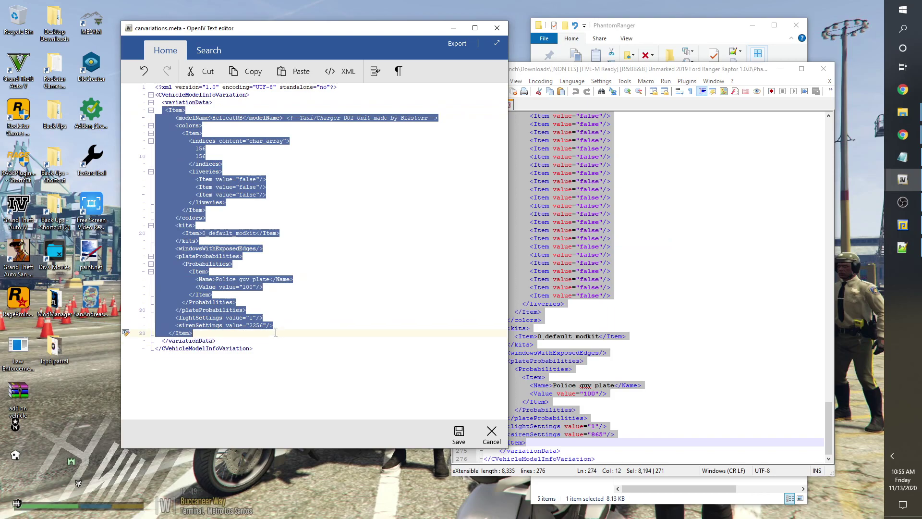
{"action": "right_click", "coordinate": [185, 273]}
{"action": "left_click", "coordinate": [211, 295]}
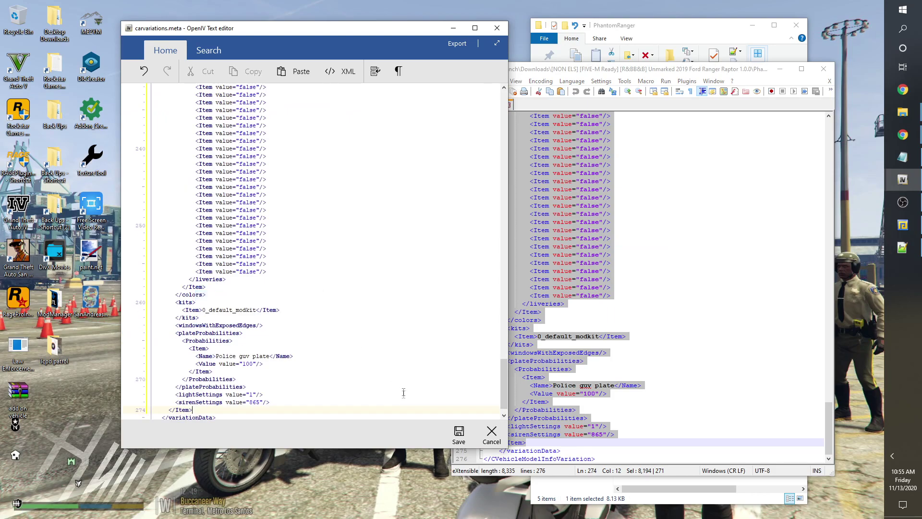
{"action": "left_click", "coordinate": [458, 434]}
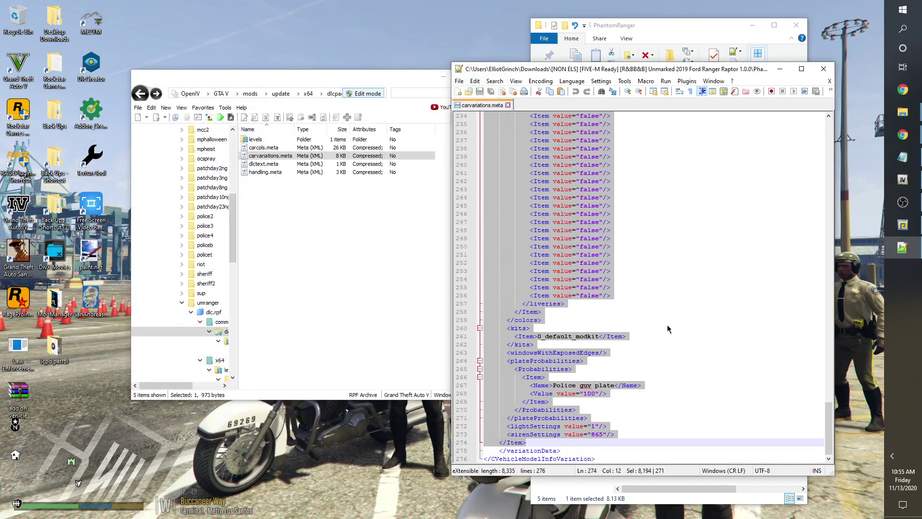
{"action": "left_click", "coordinate": [508, 105]}
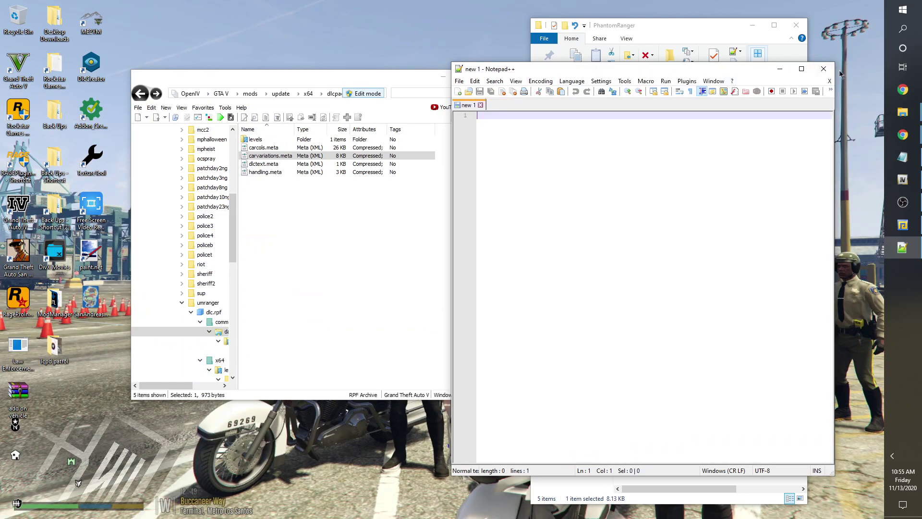
{"action": "left_click", "coordinate": [824, 69]}
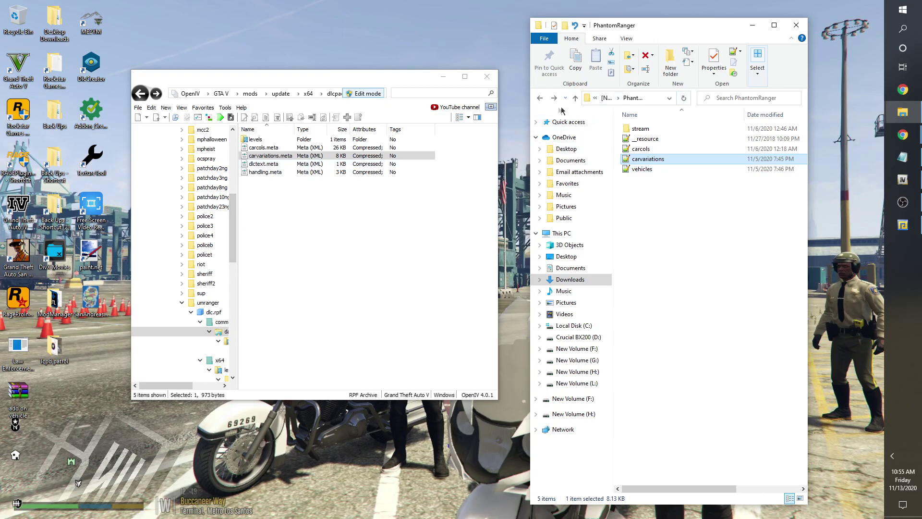
{"action": "left_click", "coordinate": [546, 102]}
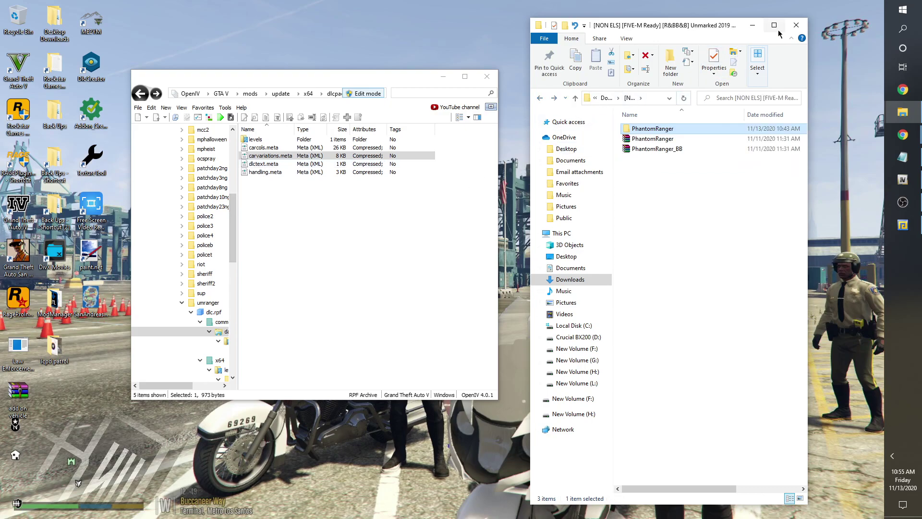
{"action": "left_click", "coordinate": [753, 25]}
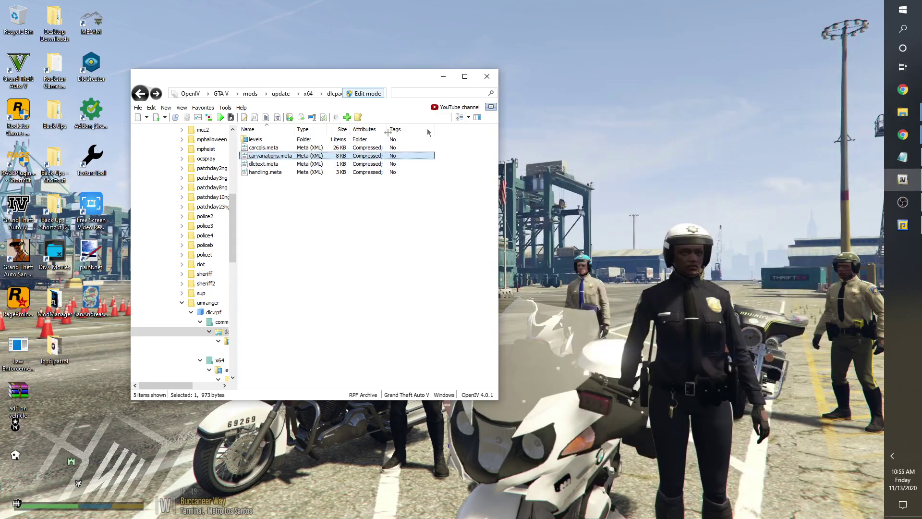
Permanently delete handling.meta from umranger's common/data folder
{"action": "left_click", "coordinate": [267, 173]}
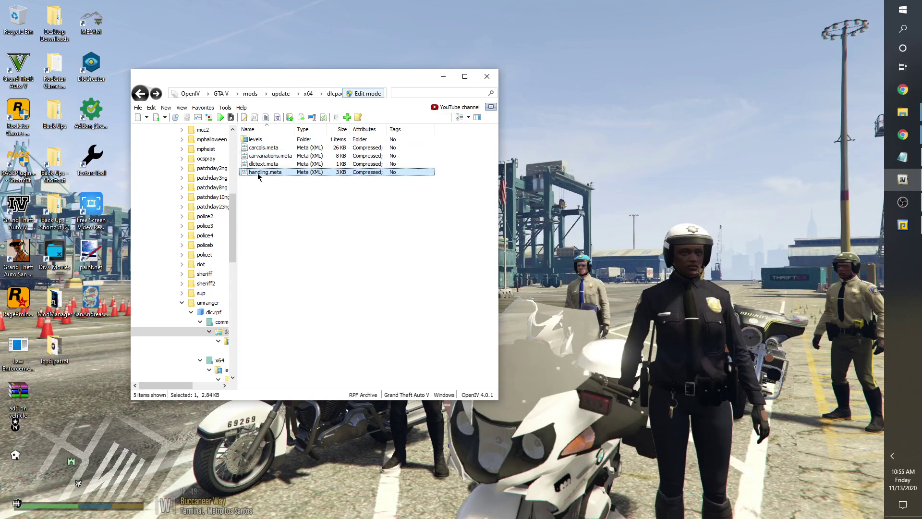
{"action": "right_click", "coordinate": [258, 175]}
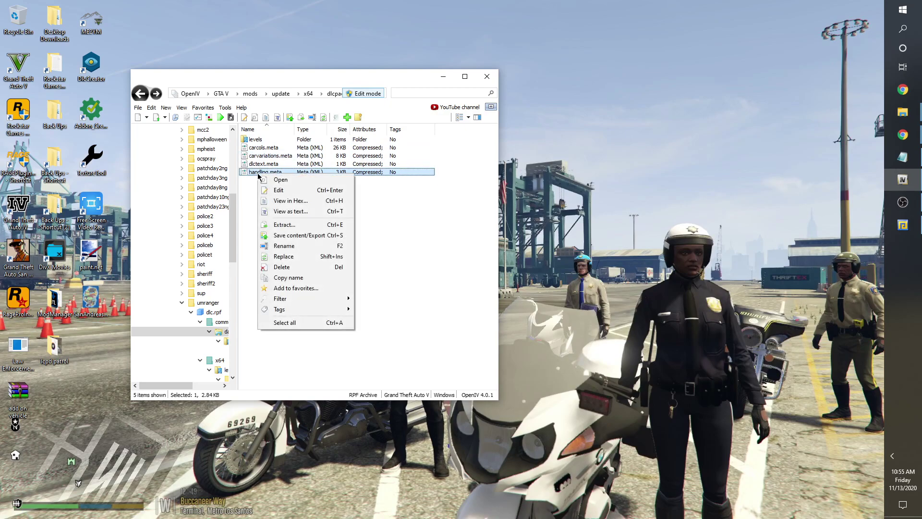
{"action": "left_click", "coordinate": [286, 268]}
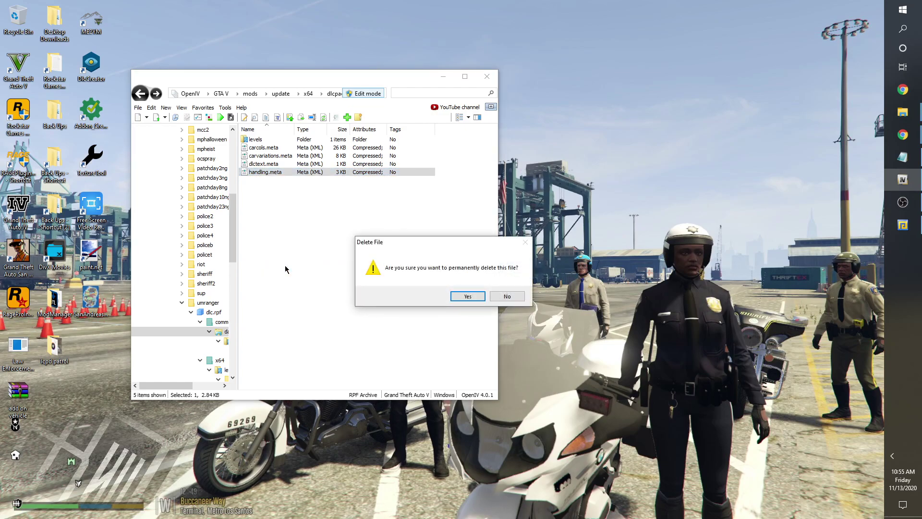
{"action": "left_click", "coordinate": [473, 296]}
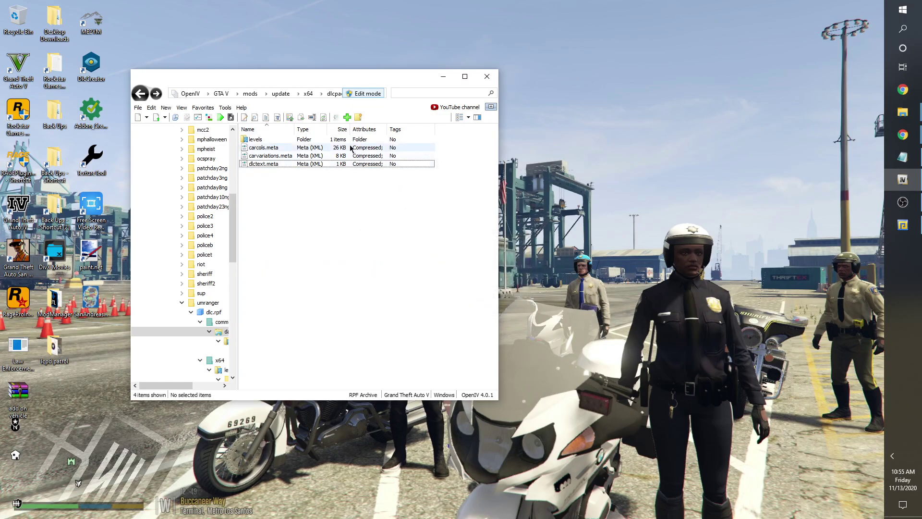
Open content.xml from the root of umranger's dlc.rpf for editing
{"action": "left_click", "coordinate": [140, 95]}
{"action": "left_click", "coordinate": [142, 98]}
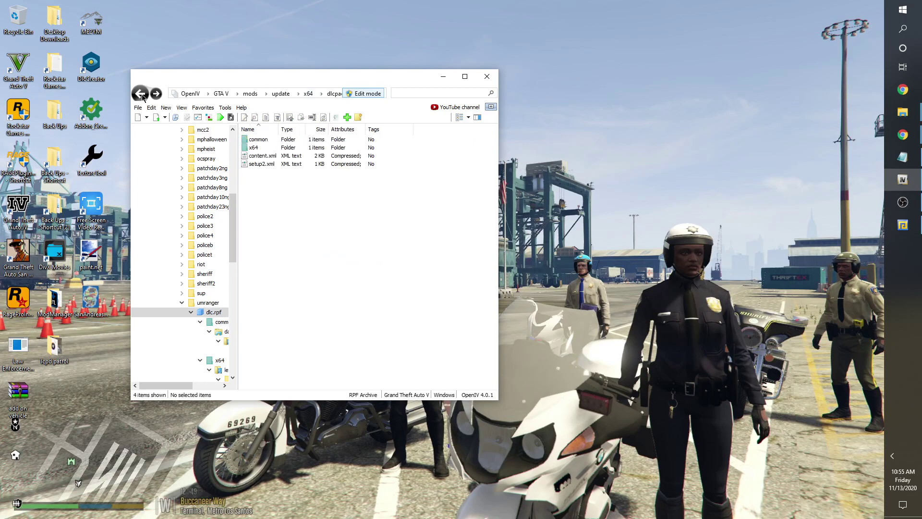
{"action": "left_click", "coordinate": [261, 157]}
{"action": "right_click", "coordinate": [261, 157]}
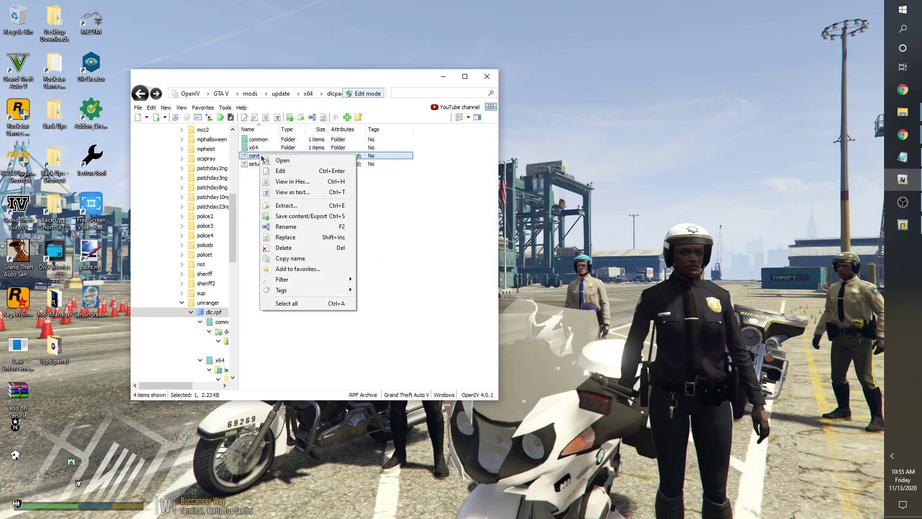
{"action": "left_click", "coordinate": [274, 171]}
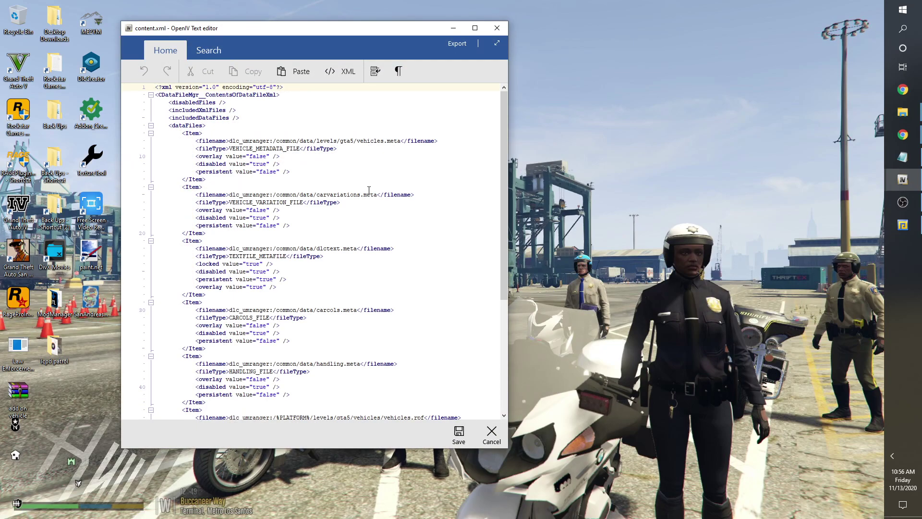
Delete the complete handling.meta Item block from the dataFiles section of content.xml
{"action": "scroll", "coordinate": [367, 189], "scroll_direction": "down", "scroll_amount": 1}
{"action": "scroll", "coordinate": [365, 230], "scroll_direction": "up", "scroll_amount": 1}
{"action": "left_click_drag", "start_coordinate": [140, 402], "coordinate": [139, 360]}
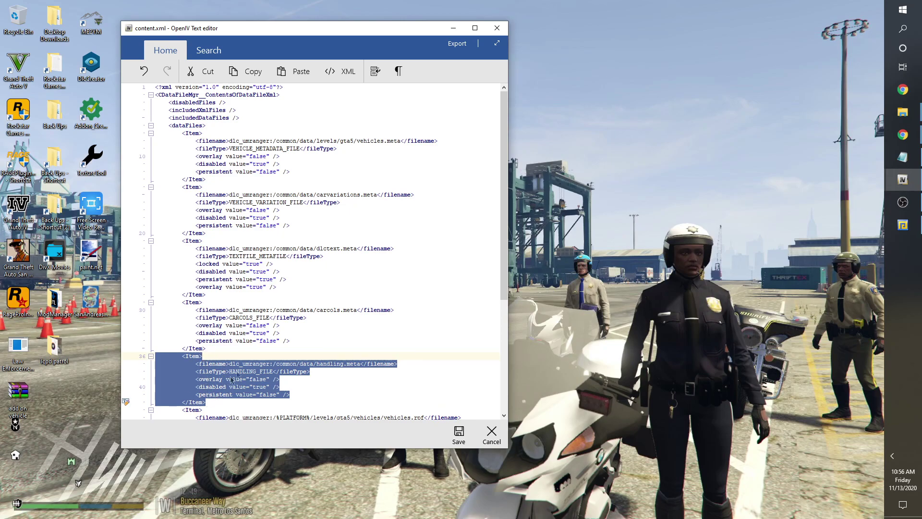
{"action": "key", "text": "BackSpace"}
{"action": "key", "text": "BackSpace"}
Remove the handling.meta line from the filesToEnable list in content.xml and save the file
{"action": "scroll", "coordinate": [387, 345], "scroll_direction": "down", "scroll_amount": 5}
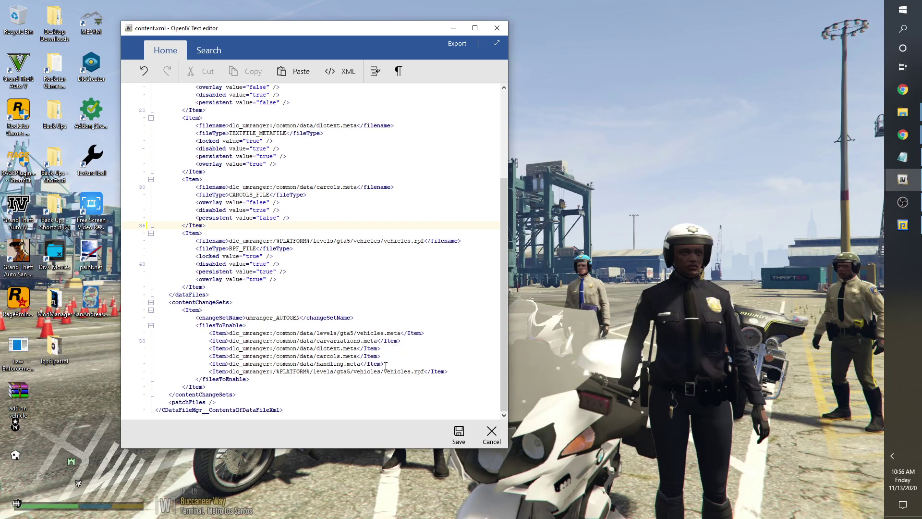
{"action": "left_click_drag", "start_coordinate": [385, 366], "coordinate": [201, 365]}
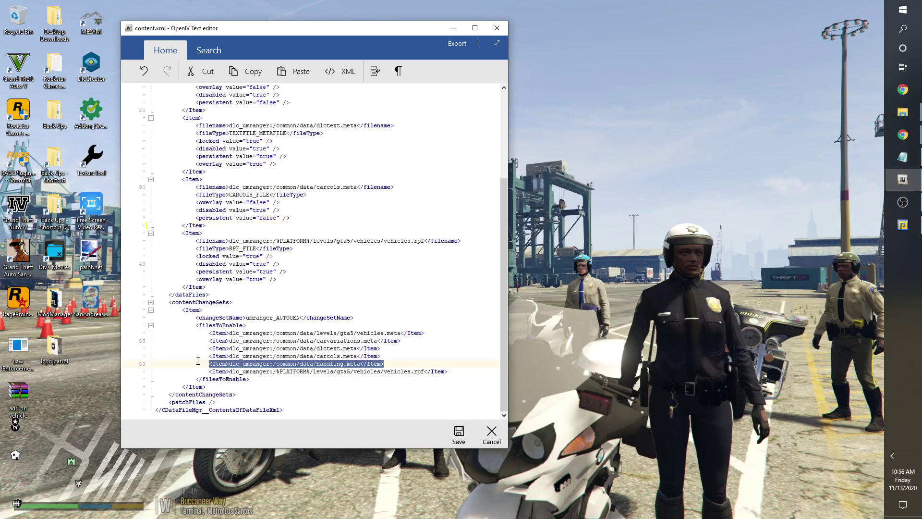
{"action": "key", "text": "BackSpace"}
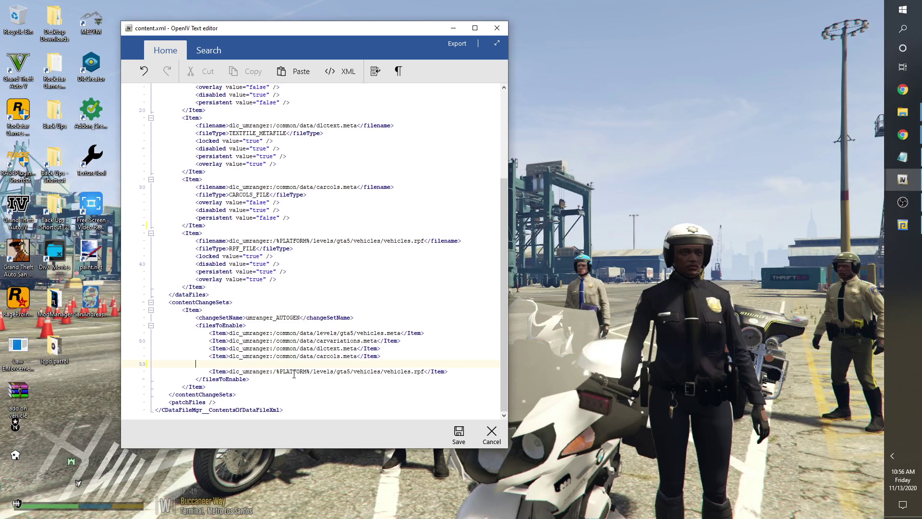
{"action": "key", "text": "BackSpace"}
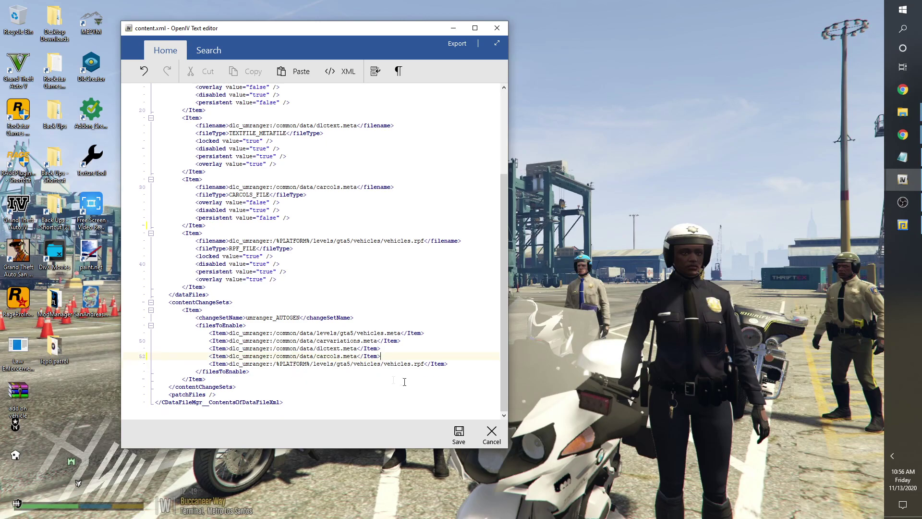
{"action": "left_click", "coordinate": [460, 437]}
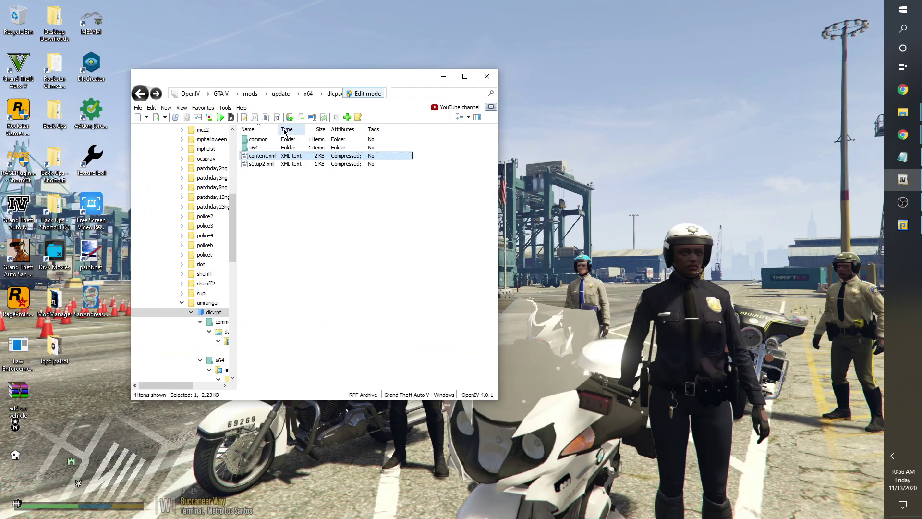
Open dlclist.xml from the common/data folder of update.rpf in mods/update for editing
{"action": "left_click", "coordinate": [250, 93]}
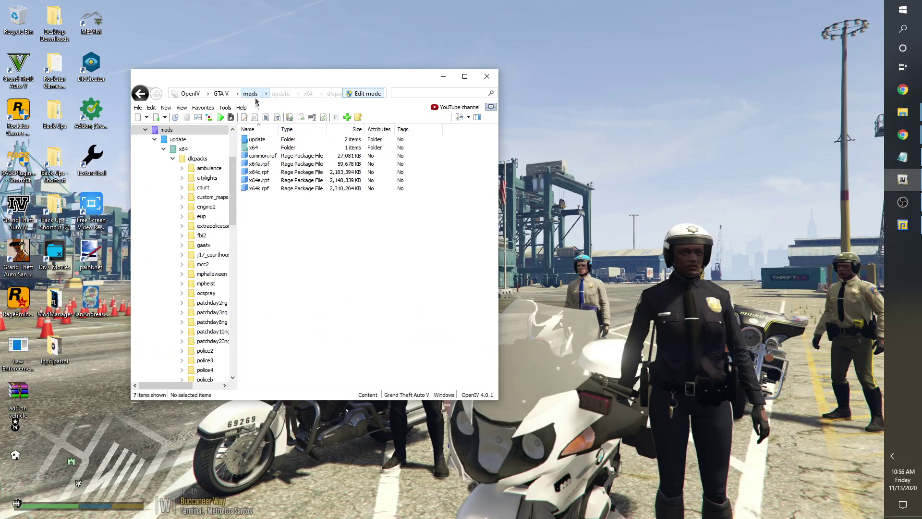
{"action": "double_click", "coordinate": [267, 140]}
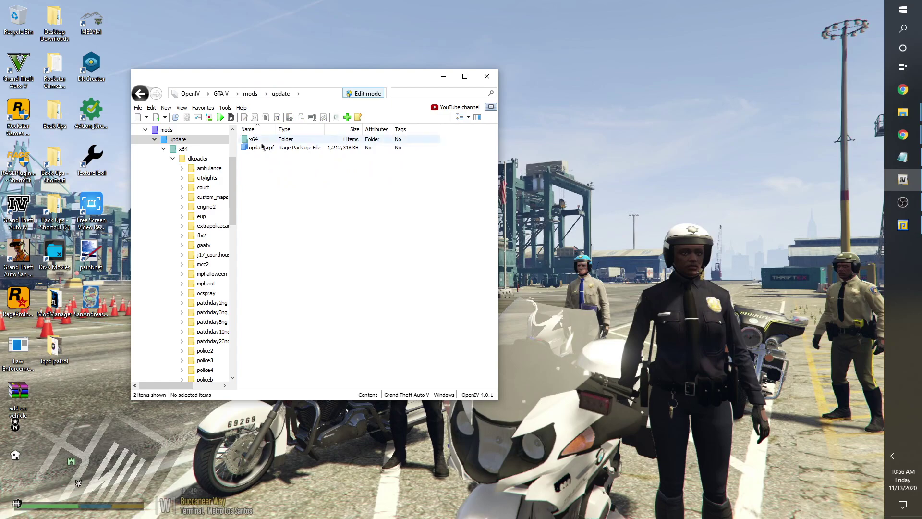
{"action": "double_click", "coordinate": [259, 141]}
{"action": "double_click", "coordinate": [259, 142]}
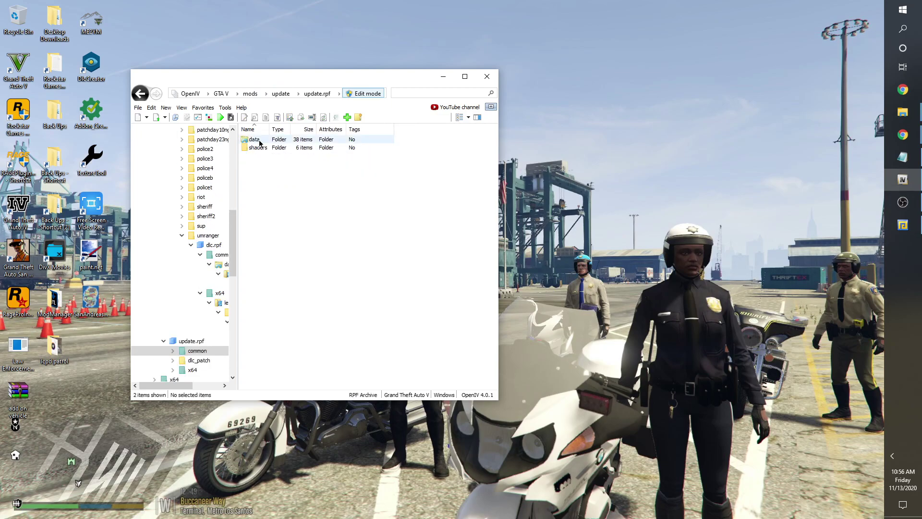
{"action": "right_click", "coordinate": [254, 239]}
{"action": "left_click", "coordinate": [274, 255]}
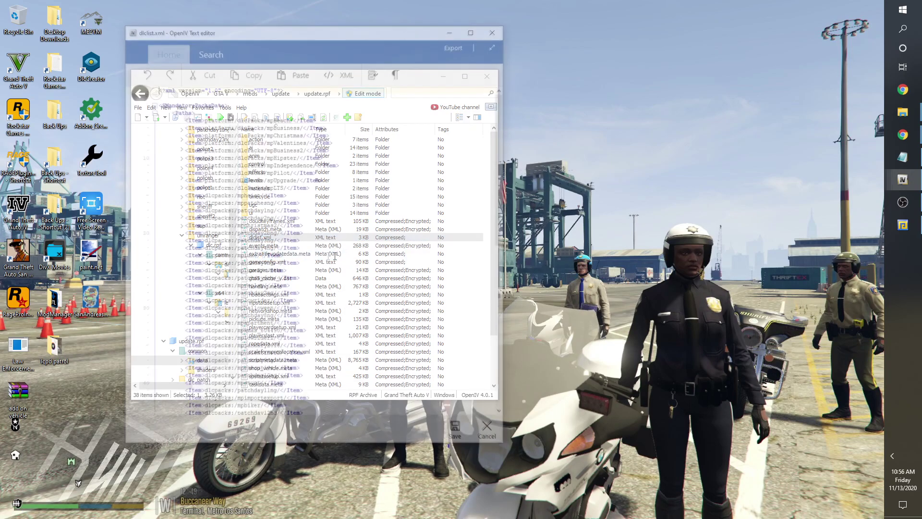
Copy the dlcpacks engine2 Item line in dlclist.xml and paste it on a new line below, at the end of the Paths list
{"action": "scroll", "coordinate": [368, 273], "scroll_direction": "down", "scroll_amount": 15}
{"action": "left_click_drag", "start_coordinate": [290, 394], "coordinate": [182, 395]}
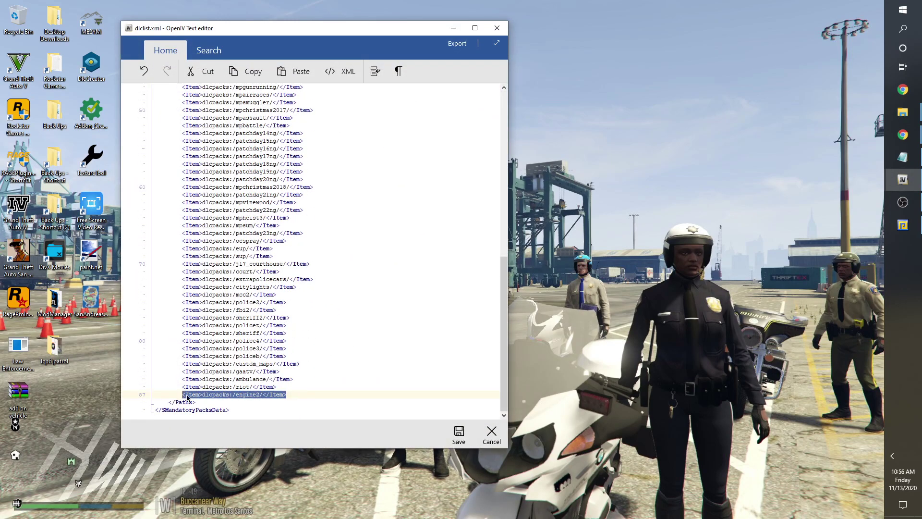
{"action": "right_click", "coordinate": [238, 397]}
{"action": "left_click", "coordinate": [288, 410]}
{"action": "left_click", "coordinate": [297, 391]}
{"action": "key", "text": "Return"}
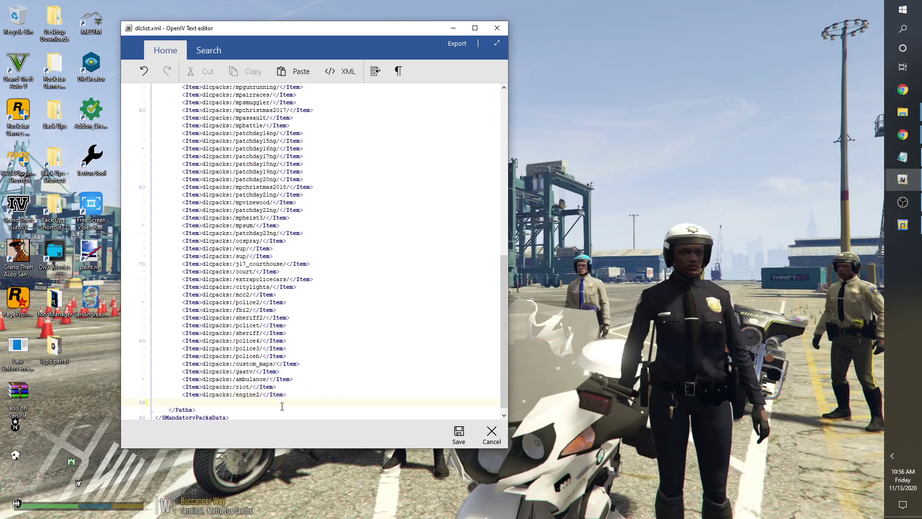
{"action": "right_click", "coordinate": [282, 406]}
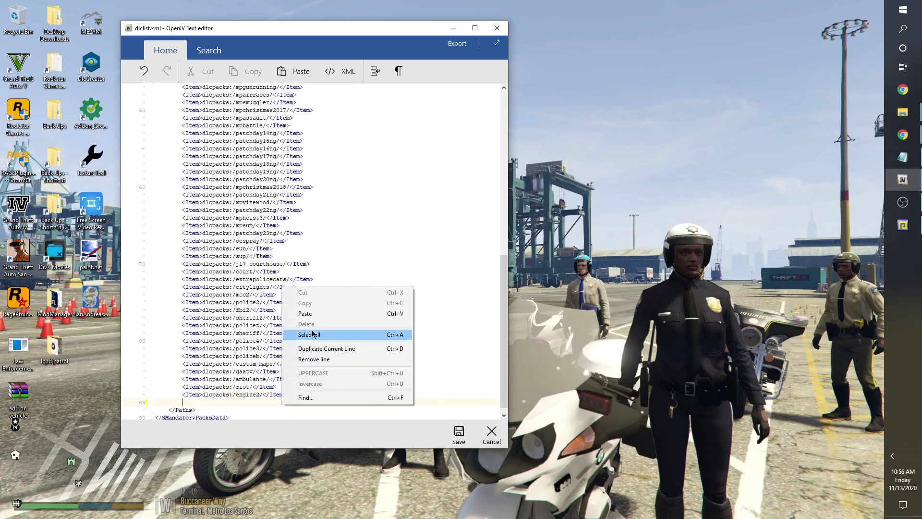
{"action": "left_click", "coordinate": [305, 313]}
Copy the name umranger from the model file in PhantomRanger's stream folder, keeping dlclist.xml open alongside
{"action": "left_click_drag", "start_coordinate": [327, 37], "coordinate": [504, 41]}
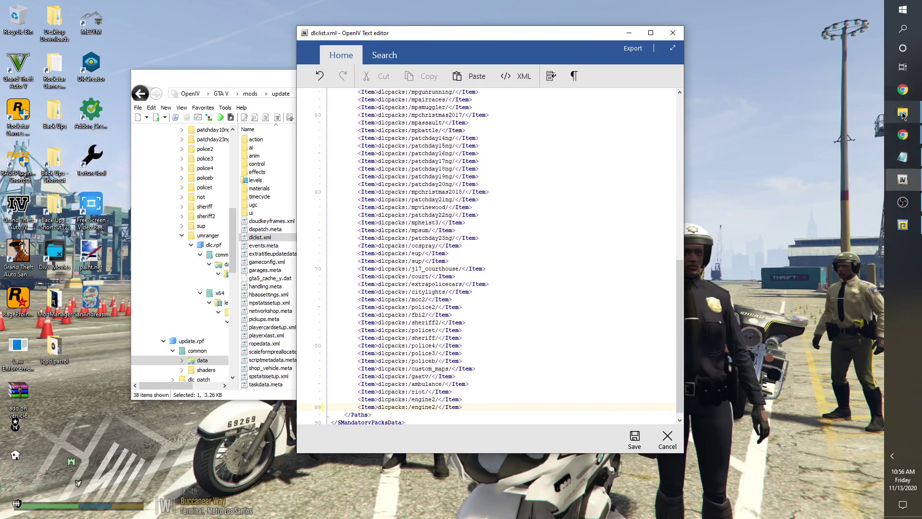
{"action": "mouse_move", "coordinate": [903, 114]}
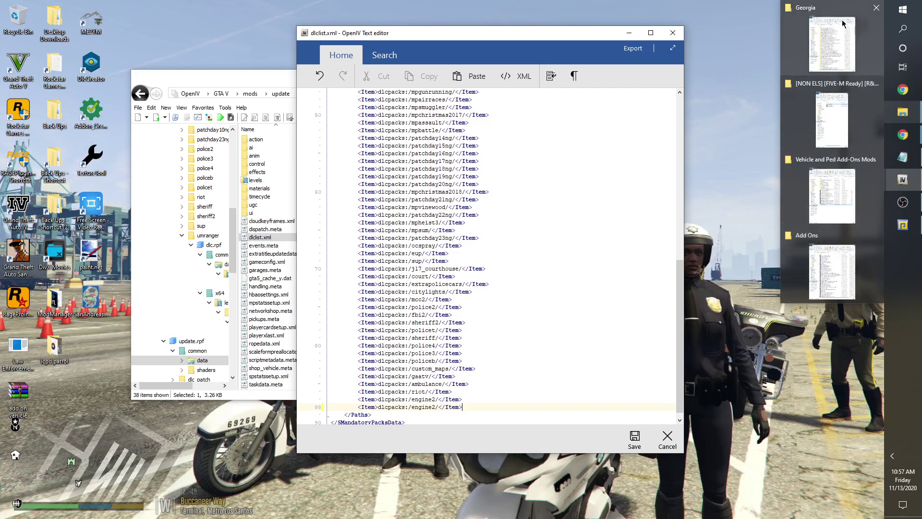
{"action": "left_click", "coordinate": [839, 101]}
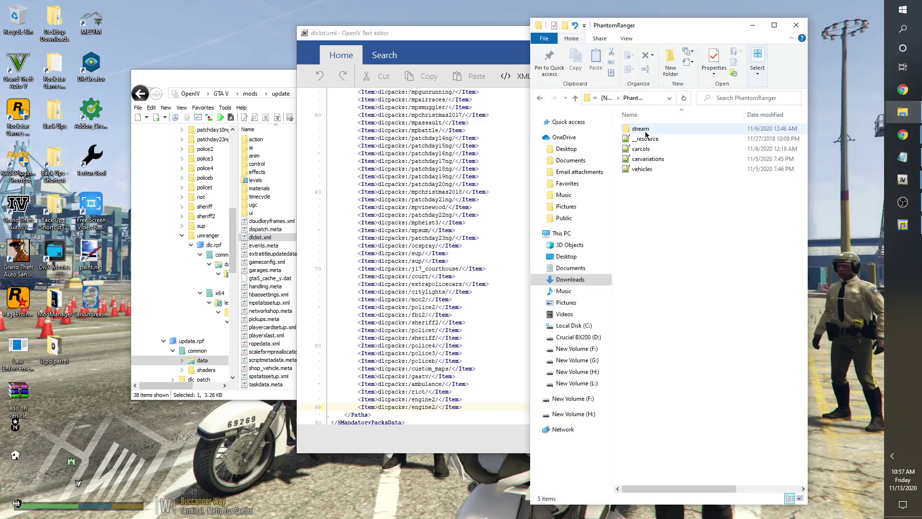
{"action": "double_click", "coordinate": [643, 130]}
{"action": "left_click", "coordinate": [646, 130]}
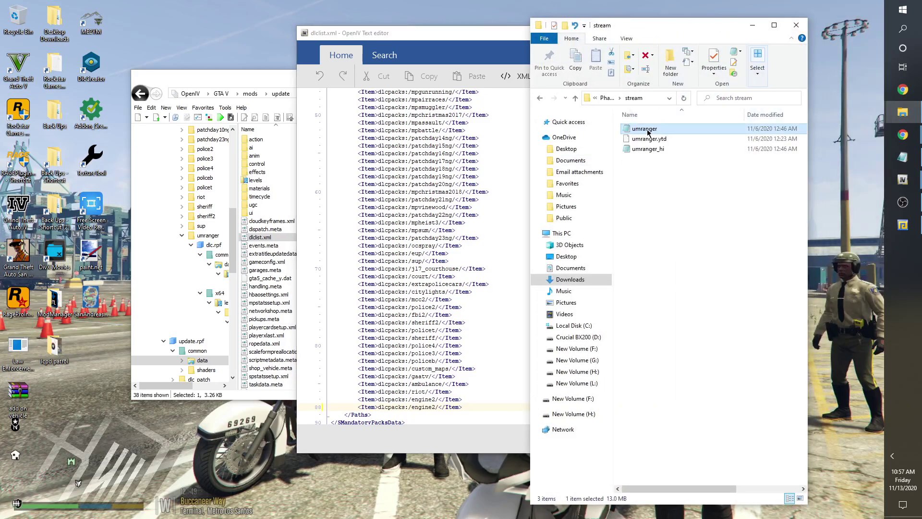
{"action": "right_click", "coordinate": [649, 131]}
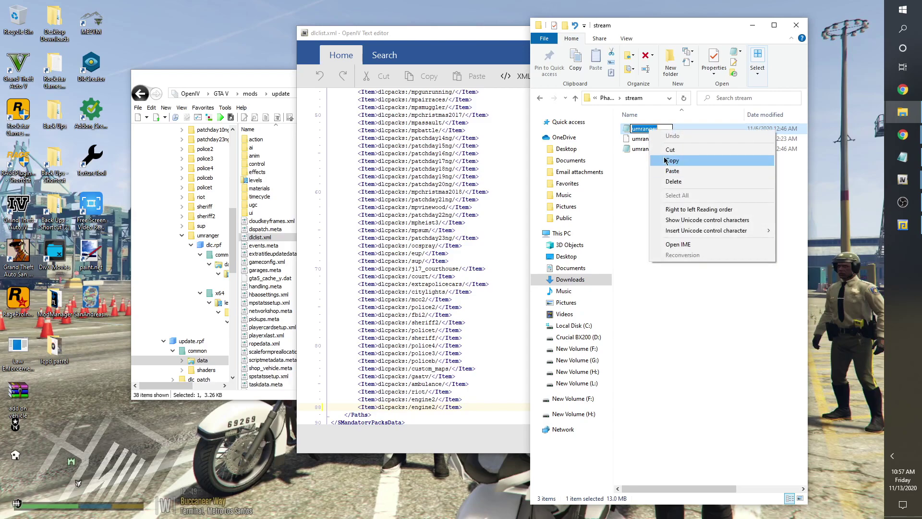
{"action": "left_click", "coordinate": [673, 172]}
{"action": "key", "text": "ctrl+c"}
Change engine2 to umranger in the last dlclist.xml entry, save the file, and minimize OpenIV and File Explorer
{"action": "double_click", "coordinate": [424, 407]}
{"action": "right_click", "coordinate": [427, 407]}
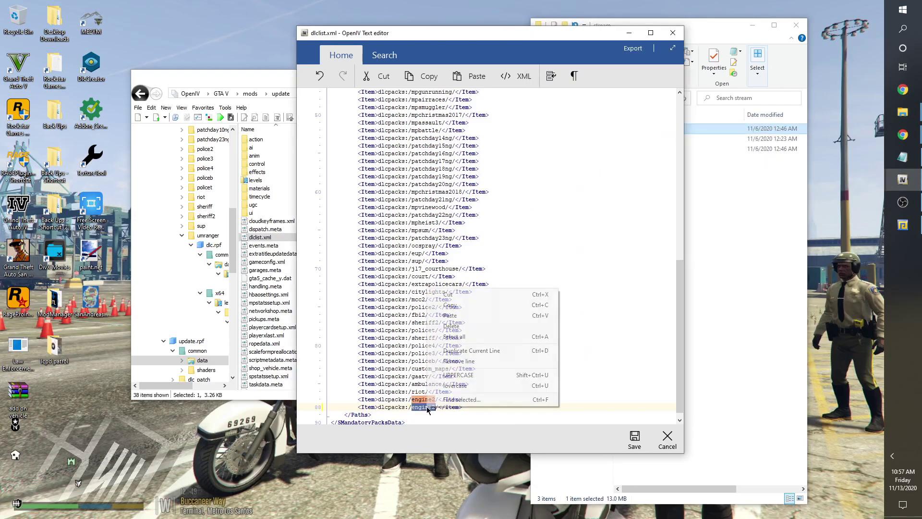
{"action": "left_click", "coordinate": [450, 315]}
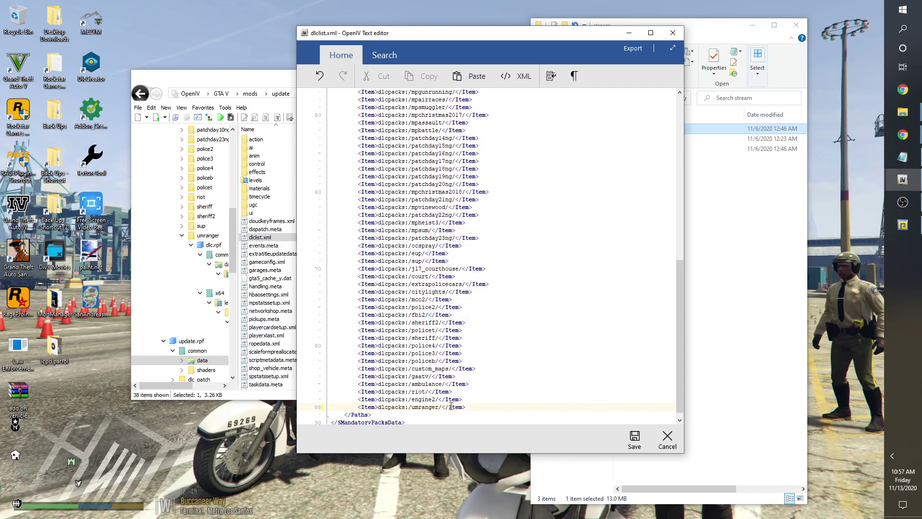
{"action": "left_click", "coordinate": [627, 444]}
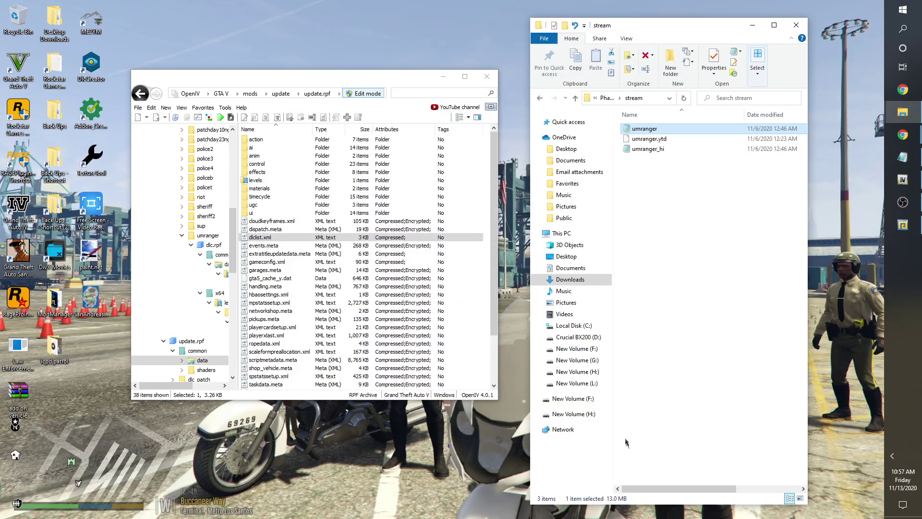
{"action": "left_click", "coordinate": [451, 77]}
{"action": "left_click", "coordinate": [748, 30]}
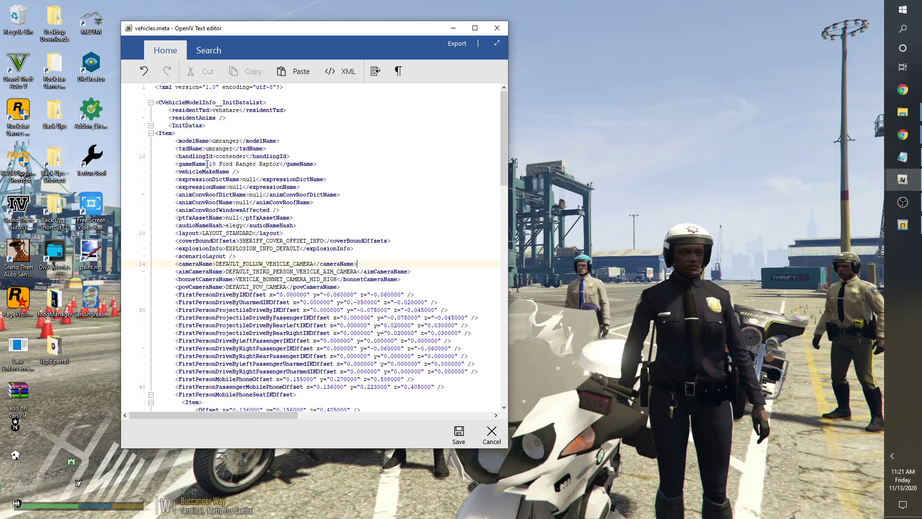
Replace the gameName value "19 Ford Ranger Raptor" in vehicles.meta with umranger and save the file
{"action": "left_click_drag", "start_coordinate": [210, 165], "coordinate": [277, 164]}
{"action": "left_click", "coordinate": [279, 164]}
{"action": "double_click", "coordinate": [279, 164]}
{"action": "left_click_drag", "start_coordinate": [211, 164], "coordinate": [256, 165]}
{"action": "left_click", "coordinate": [209, 165]}
{"action": "double_click", "coordinate": [211, 164]}
{"action": "left_click", "coordinate": [238, 163]}
{"action": "left_click", "coordinate": [279, 164]}
{"action": "key", "text": "BackSpace"}
{"action": "key", "text": "BackSpace"}
{"action": "key", "text": "BackSpace"}
{"action": "key", "text": "BackSpace"}
{"action": "key", "text": "BackSpace"}
{"action": "key", "text": "BackSpace"}
{"action": "key", "text": "BackSpace"}
{"action": "key", "text": "BackSpace"}
{"action": "key", "text": "BackSpace"}
{"action": "key", "text": "BackSpace"}
{"action": "key", "text": "BackSpace"}
{"action": "key", "text": "BackSpace"}
{"action": "key", "text": "BackSpace"}
{"action": "key", "text": "BackSpace"}
{"action": "key", "text": "BackSpace"}
{"action": "key", "text": "BackSpace"}
{"action": "key", "text": "BackSpace"}
{"action": "key", "text": "BackSpace"}
{"action": "key", "text": "BackSpace"}
{"action": "key", "text": "BackSpace"}
{"action": "key", "text": "BackSpace"}
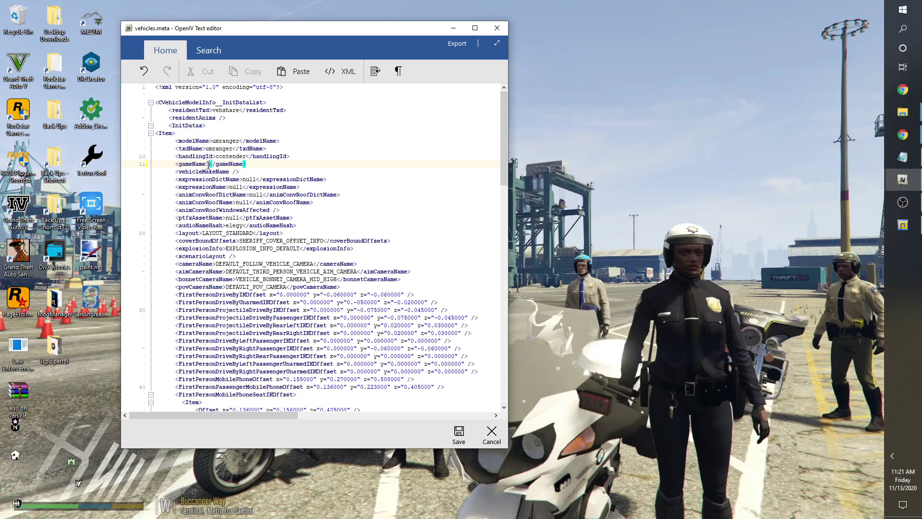
{"action": "right_click", "coordinate": [208, 164]}
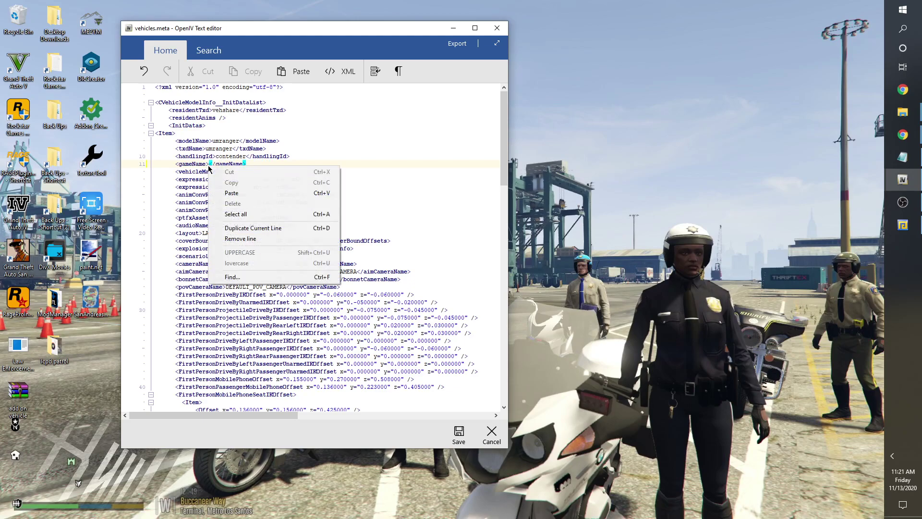
{"action": "left_click", "coordinate": [244, 194]}
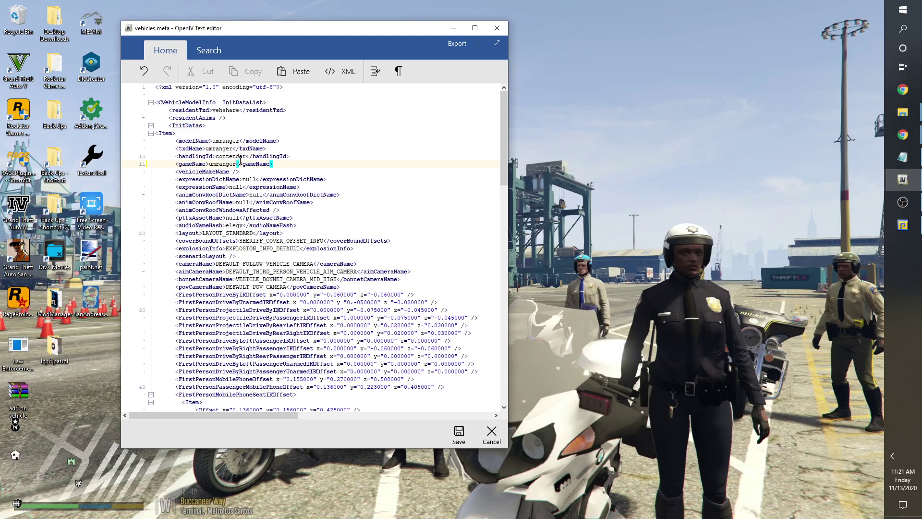
{"action": "left_click", "coordinate": [458, 436]}
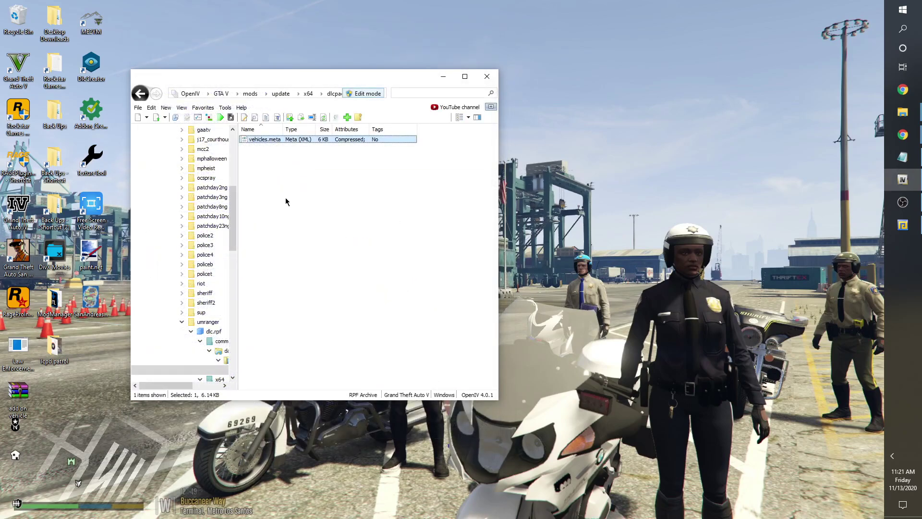
Switch to File Explorer, copy the umranger file's name in the stream folder, and return to the PhantomRanger folder
{"action": "key", "text": "alt+Tab"}
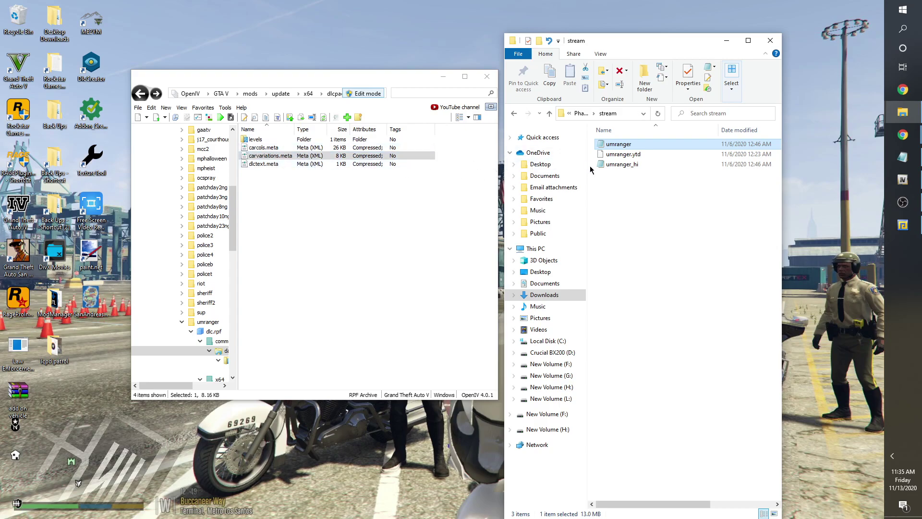
{"action": "left_click", "coordinate": [513, 113]}
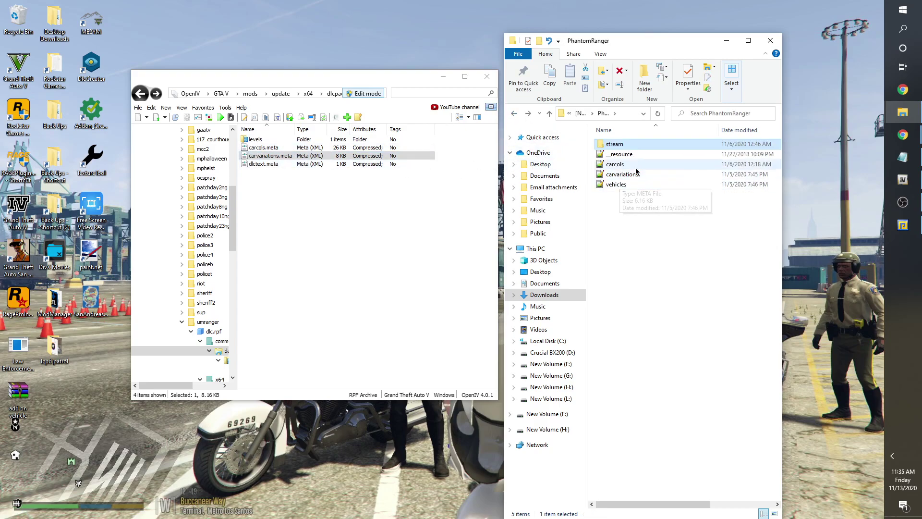
{"action": "double_click", "coordinate": [620, 145]}
{"action": "left_click", "coordinate": [621, 146]}
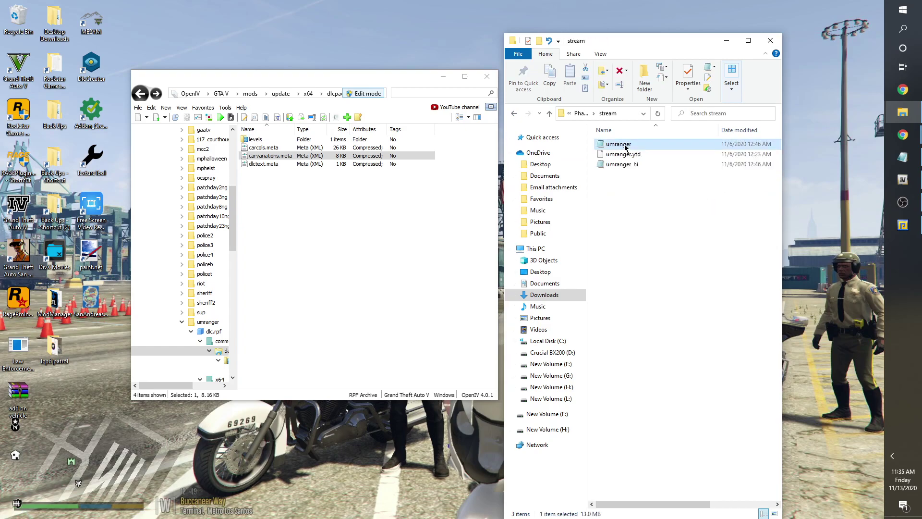
{"action": "right_click", "coordinate": [625, 146]}
{"action": "left_click", "coordinate": [645, 190]}
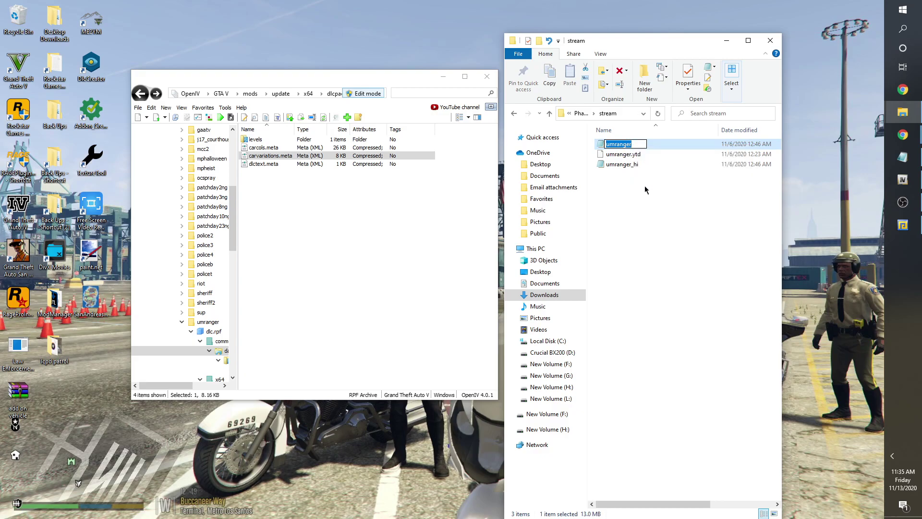
{"action": "left_click", "coordinate": [646, 193]}
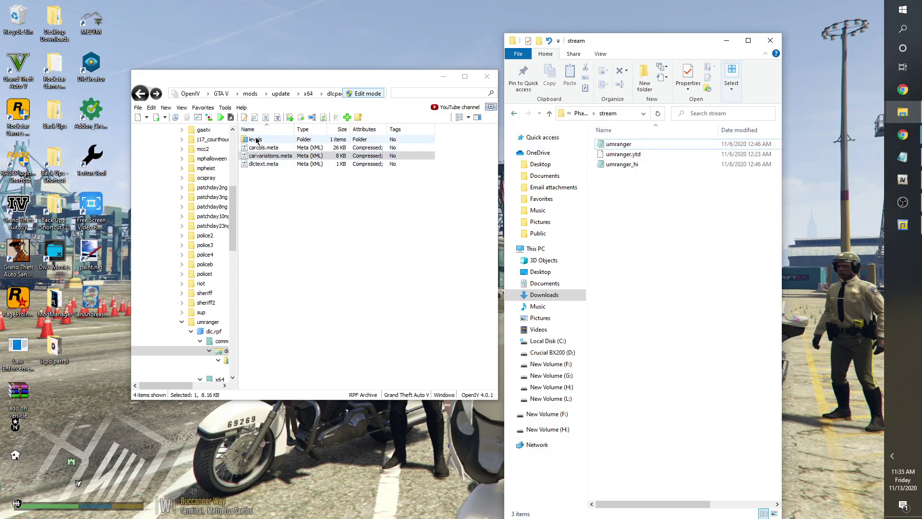
{"action": "left_click", "coordinate": [514, 114]}
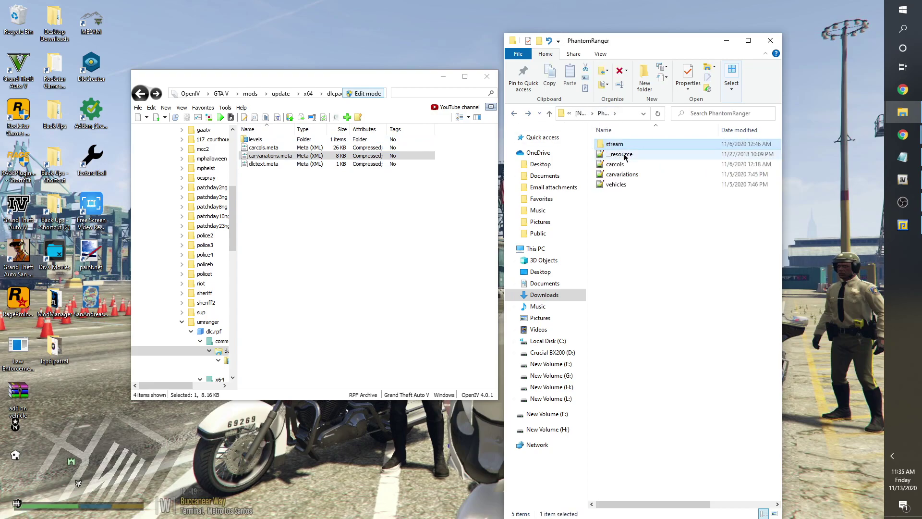
Open vehicles.meta from the PhantomRanger folder in Notepad++ and replace its gameName value with umranger
{"action": "double_click", "coordinate": [617, 183]}
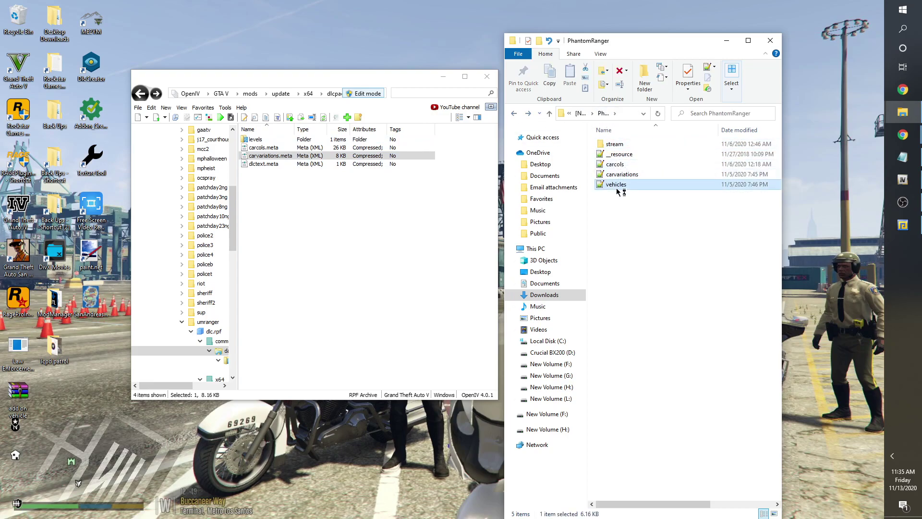
{"action": "left_click_drag", "start_coordinate": [667, 73], "coordinate": [368, 102]}
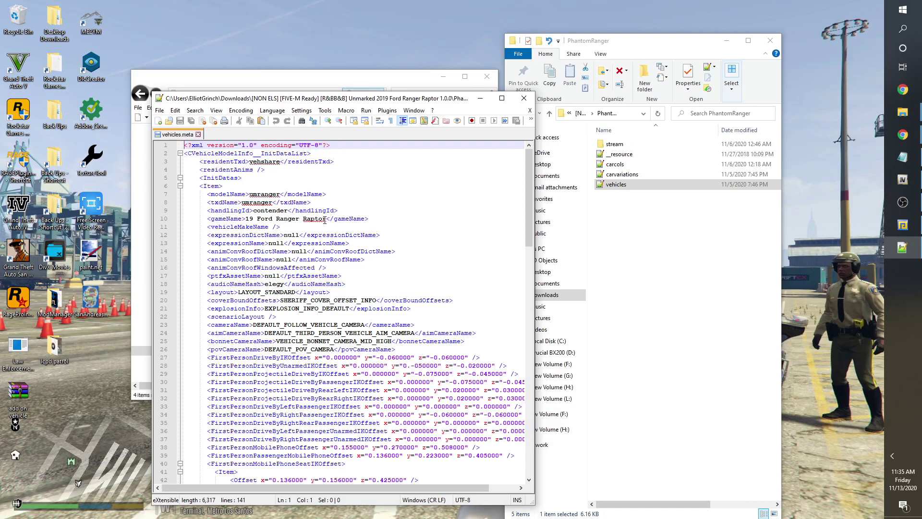
{"action": "left_click_drag", "start_coordinate": [325, 219], "coordinate": [247, 219]}
{"action": "left_click", "coordinate": [247, 219]}
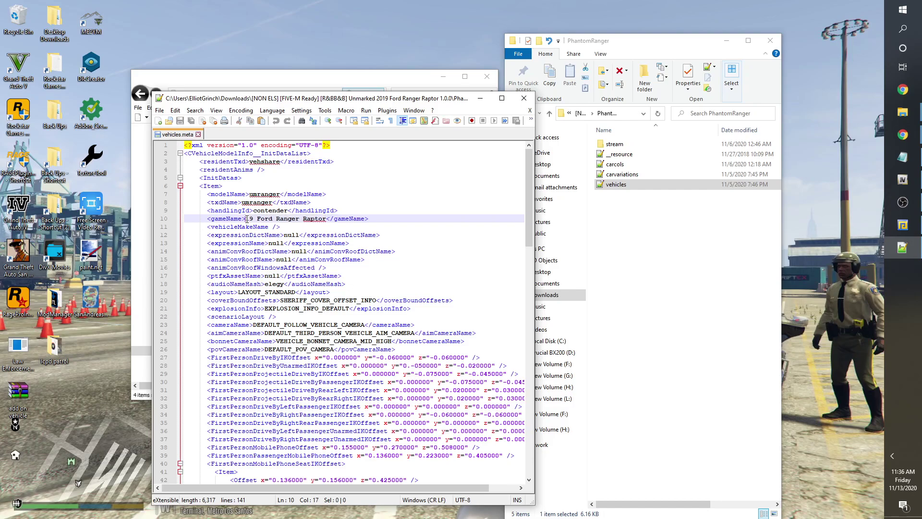
{"action": "left_click_drag", "start_coordinate": [246, 219], "coordinate": [323, 222]}
{"action": "right_click", "coordinate": [315, 220]}
{"action": "left_click", "coordinate": [334, 246]}
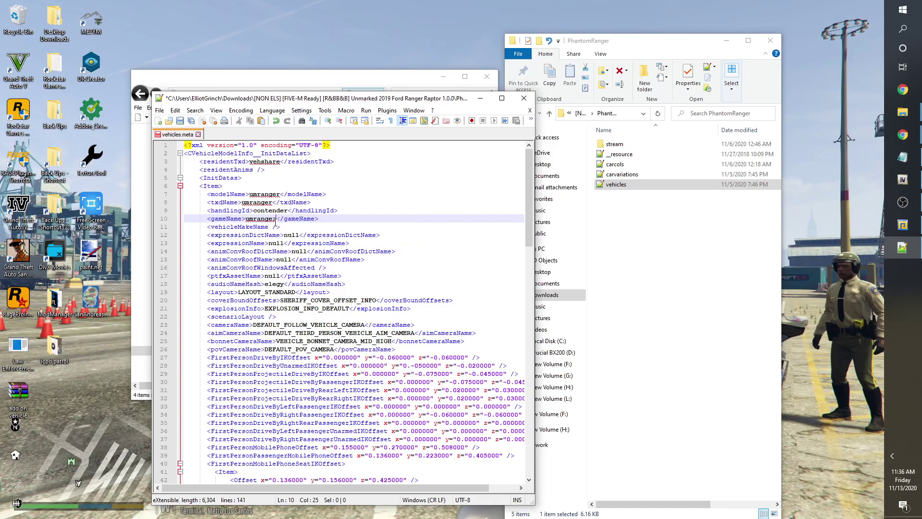
Open carcols.meta from the PhantomRanger folder and replace the siren name UnmarkedRanger with umranger
{"action": "double_click", "coordinate": [634, 165]}
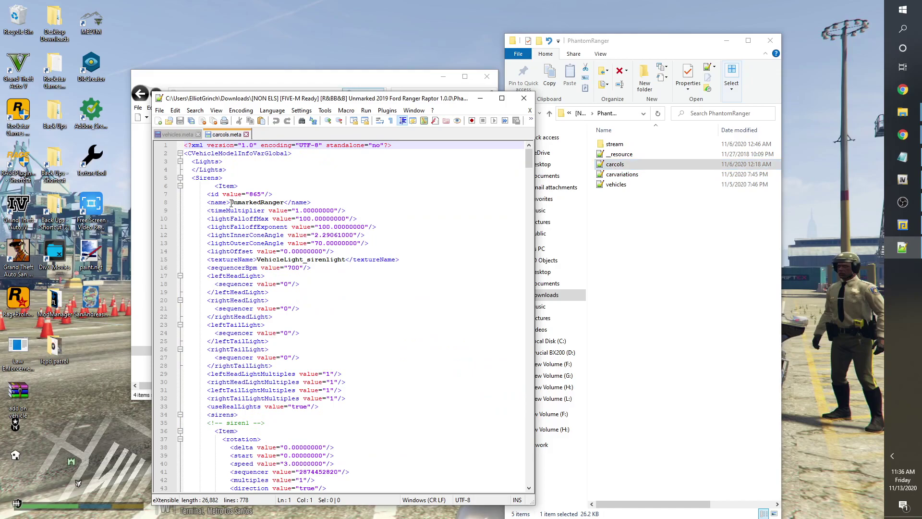
{"action": "left_click_drag", "start_coordinate": [231, 202], "coordinate": [283, 202]}
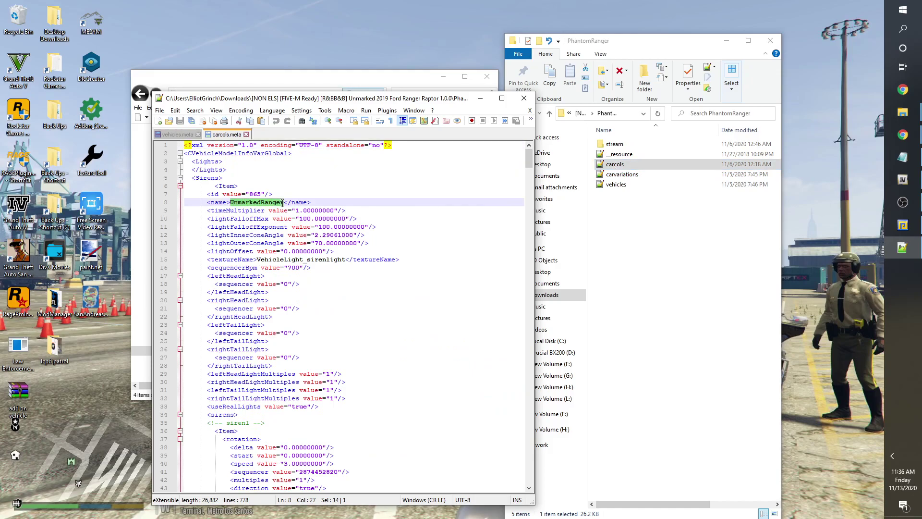
{"action": "right_click", "coordinate": [268, 204]}
{"action": "left_click", "coordinate": [294, 229]}
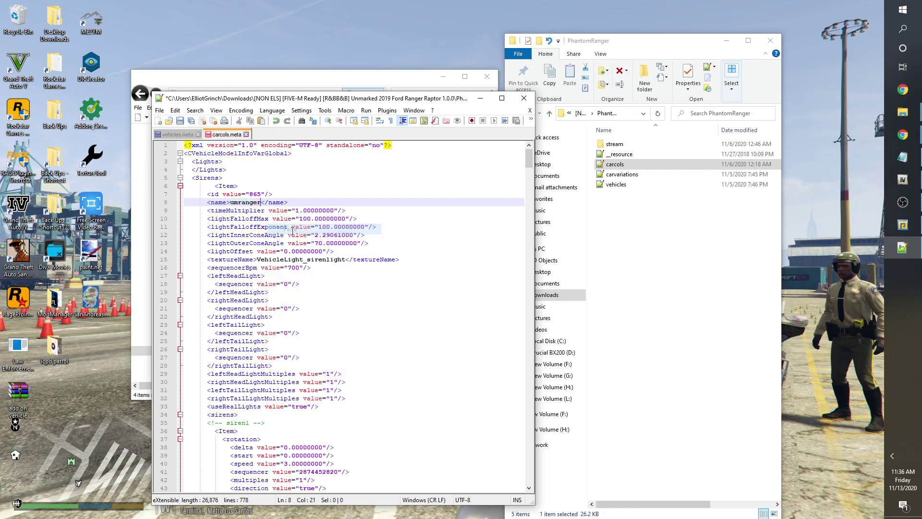
Switch to OpenIV and check the modelName in the umranger add-on's carvariations.meta, closing the file without changes
{"action": "left_click", "coordinate": [291, 81]}
{"action": "left_click", "coordinate": [265, 155]}
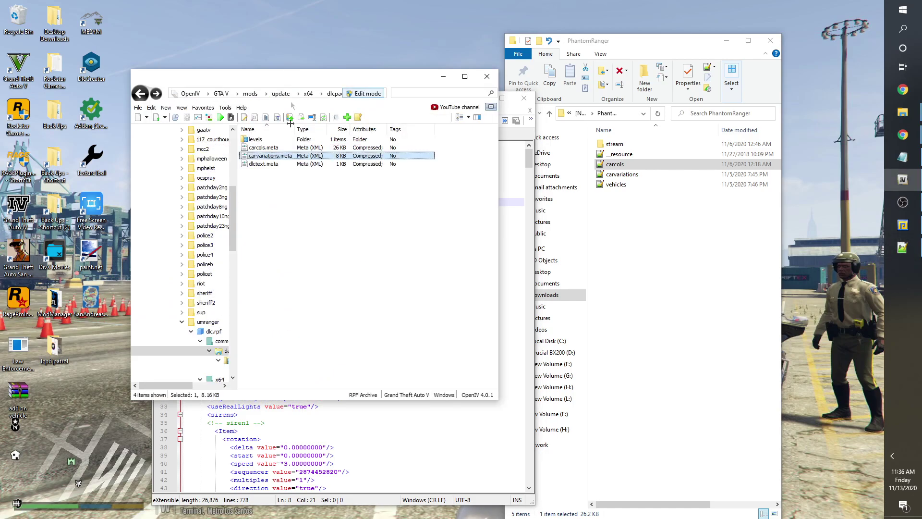
{"action": "right_click", "coordinate": [271, 160]}
{"action": "left_click", "coordinate": [287, 172]}
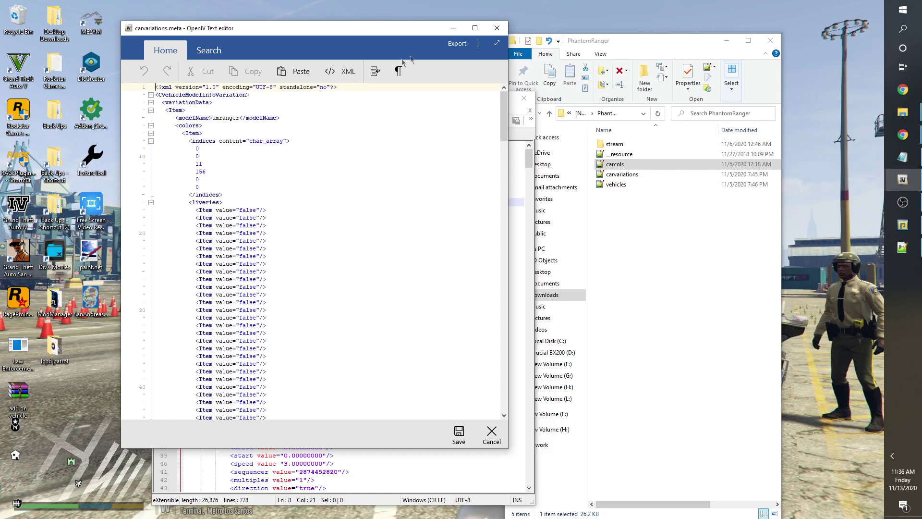
{"action": "left_click", "coordinate": [495, 29]}
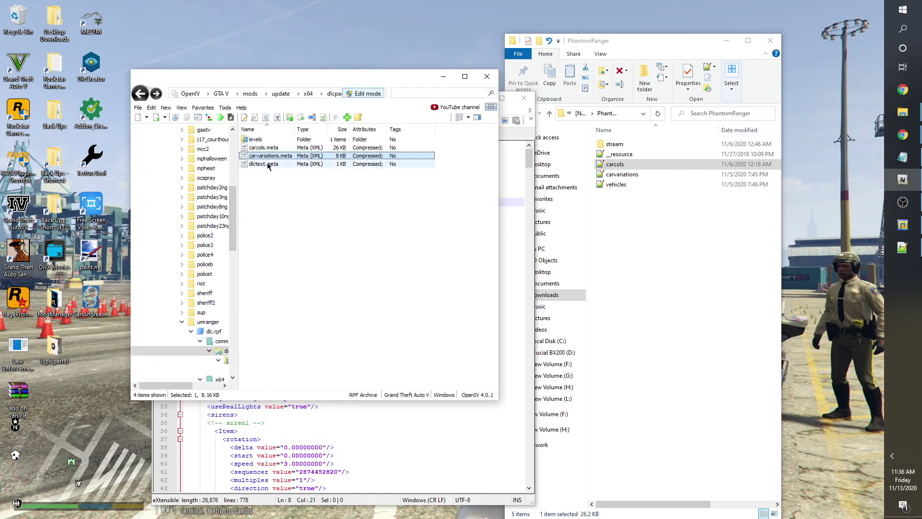
{"action": "double_click", "coordinate": [265, 157]}
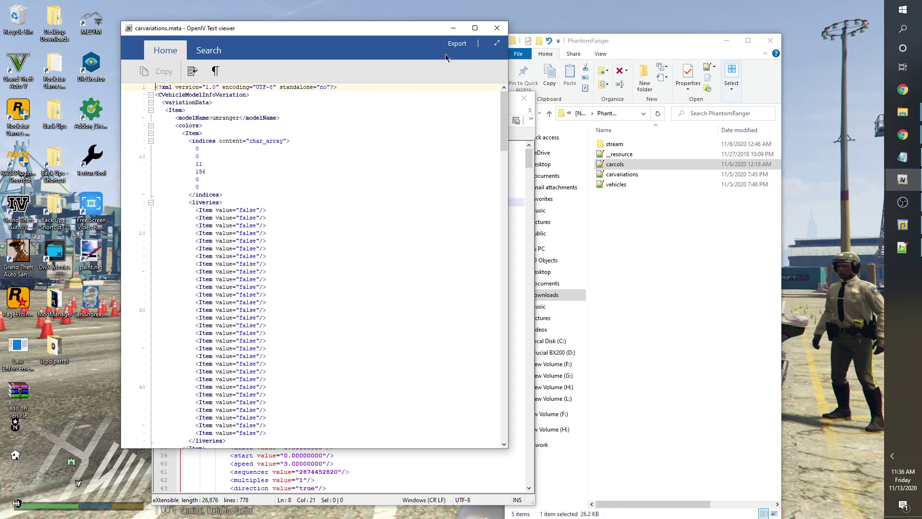
{"action": "left_click", "coordinate": [497, 28]}
View the add-on's carcols.meta in OpenIV and place the Notepad++ copy beside it to compare the siren names
{"action": "double_click", "coordinate": [257, 146]}
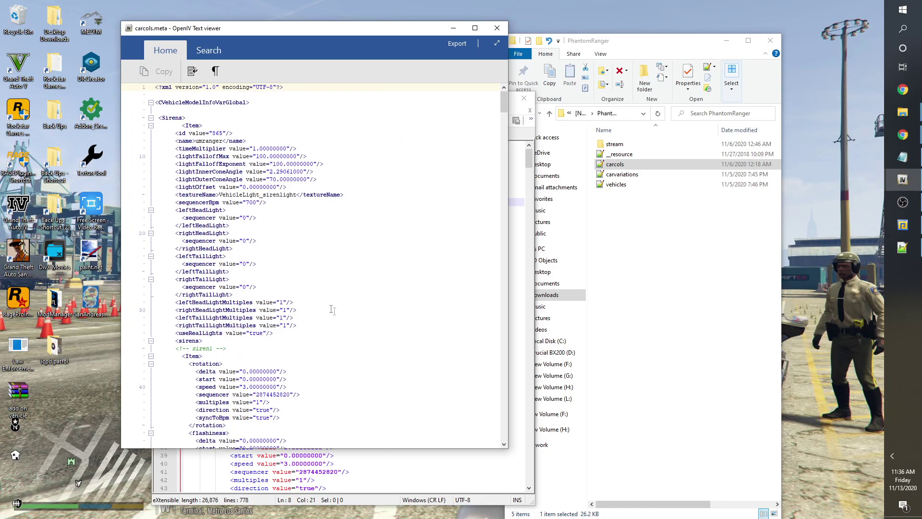
{"action": "left_click", "coordinate": [291, 471]}
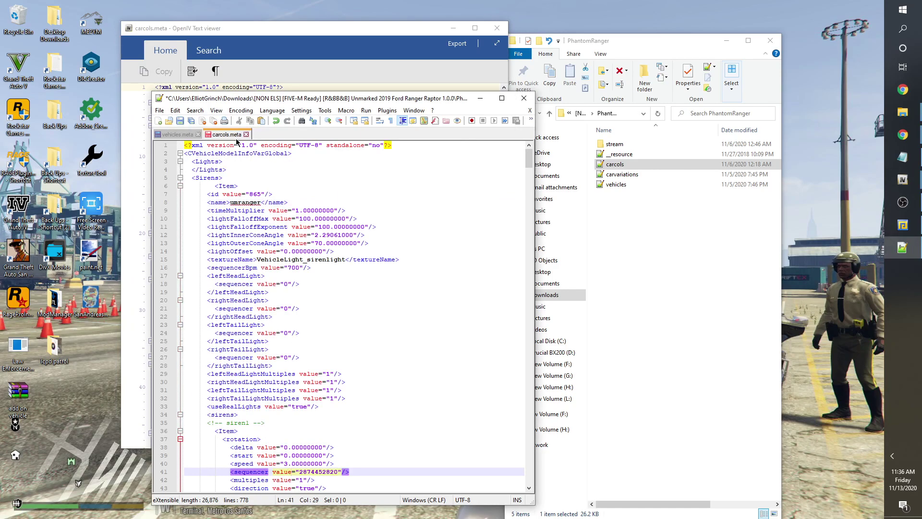
{"action": "left_click_drag", "start_coordinate": [307, 99], "coordinate": [571, 99]}
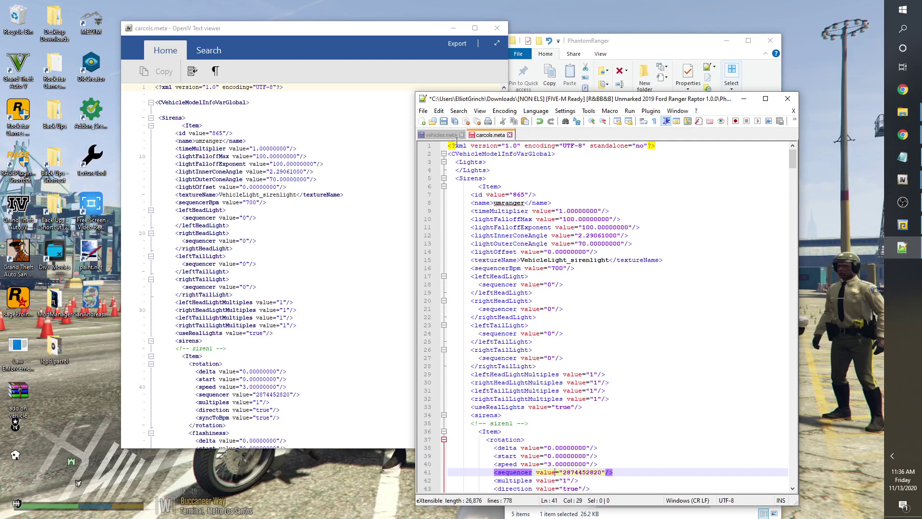
Close carcols.meta and vehicles.meta in Notepad++, discarding the changes to both files
{"action": "left_click", "coordinate": [510, 135]}
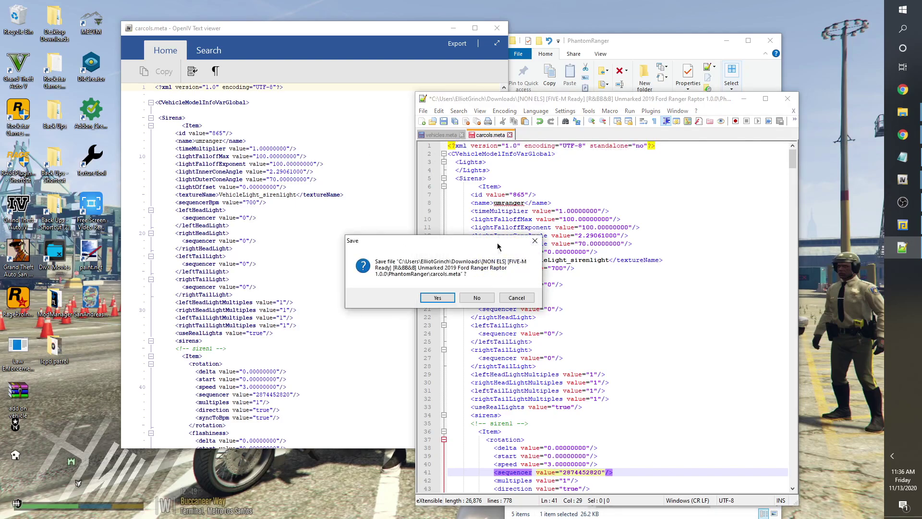
{"action": "left_click", "coordinate": [475, 297]}
{"action": "left_click", "coordinate": [461, 135]}
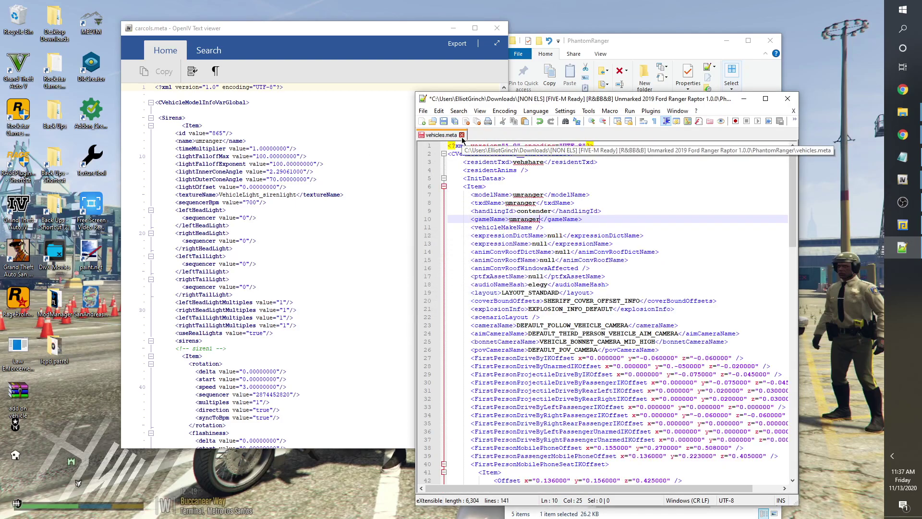
{"action": "left_click", "coordinate": [482, 297]}
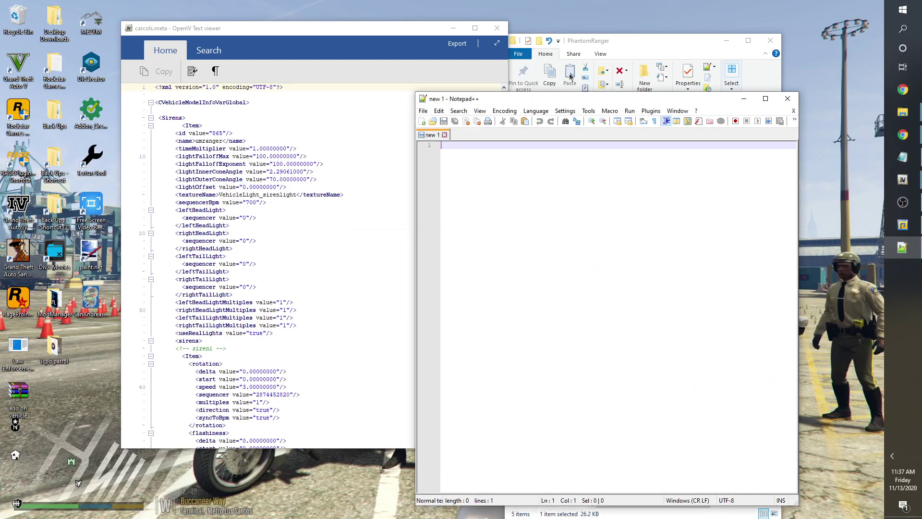
Reopen PhantomRanger's carcols.meta in Notepad++, close OpenIV's viewer, and examine the siren name line in the original file
{"action": "left_click", "coordinate": [578, 73]}
{"action": "double_click", "coordinate": [609, 165]}
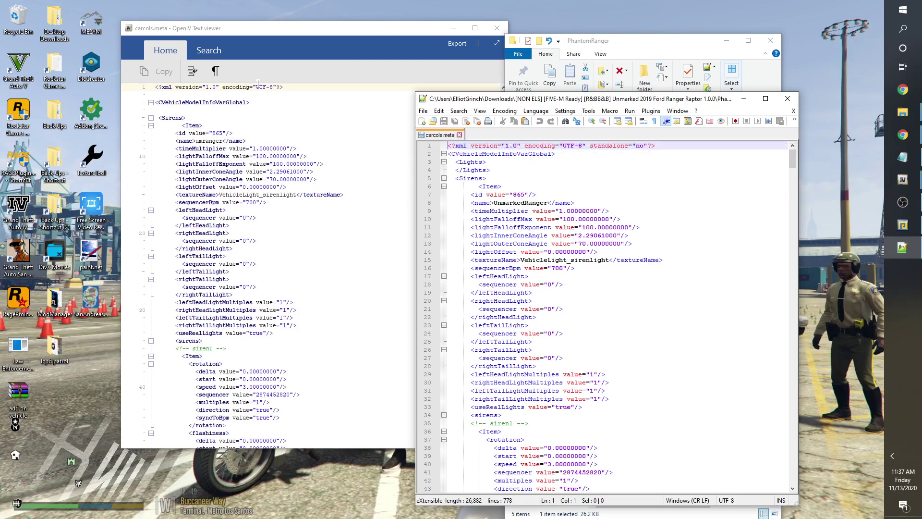
{"action": "left_click", "coordinate": [497, 28]}
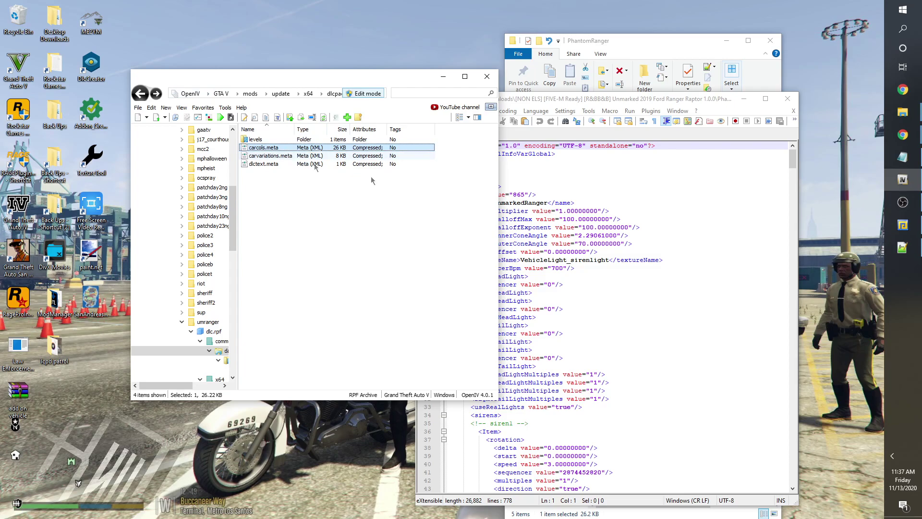
{"action": "left_click", "coordinate": [559, 203]}
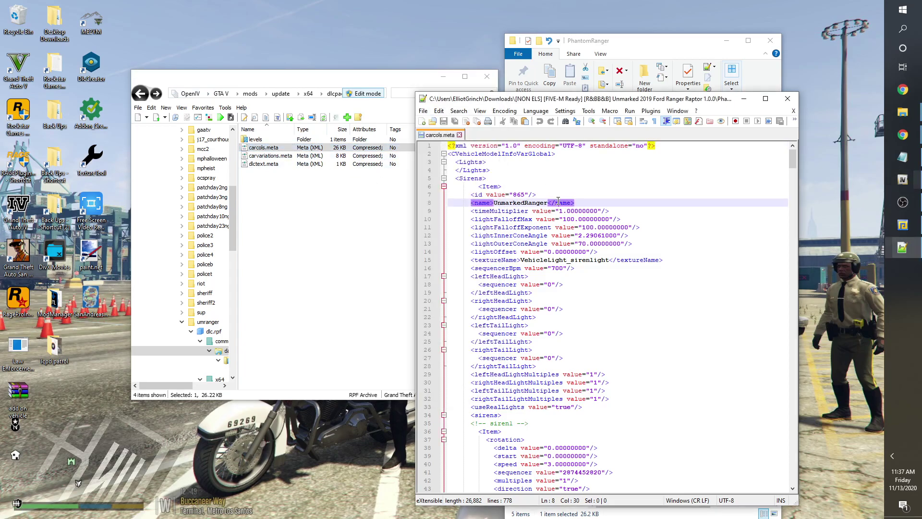
{"action": "triple_click", "coordinate": [532, 205]}
{"action": "triple_click", "coordinate": [533, 206]}
{"action": "left_click", "coordinate": [532, 204]}
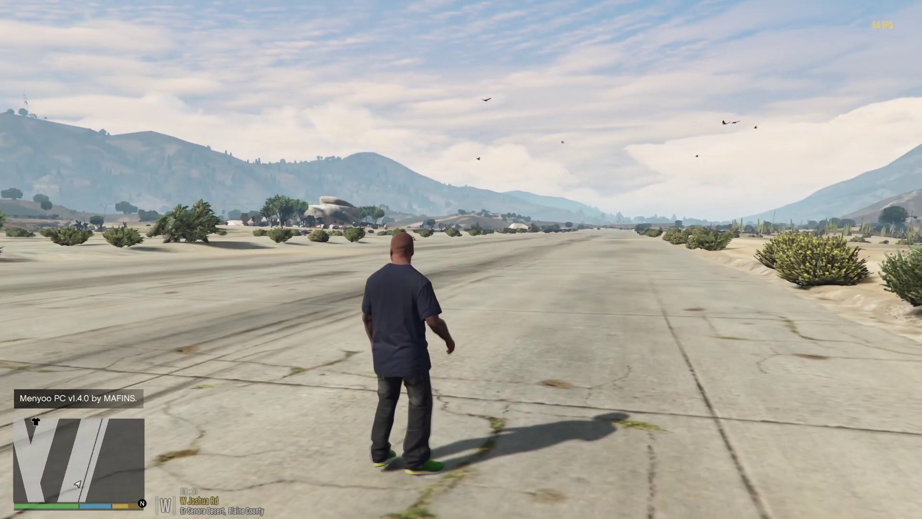
Switch to GTA V and open the Emergency category of Menyoo's vehicle spawner
{"action": "key", "text": "F8"}
{"action": "key", "text": "Down"}
{"action": "key", "text": "Down"}
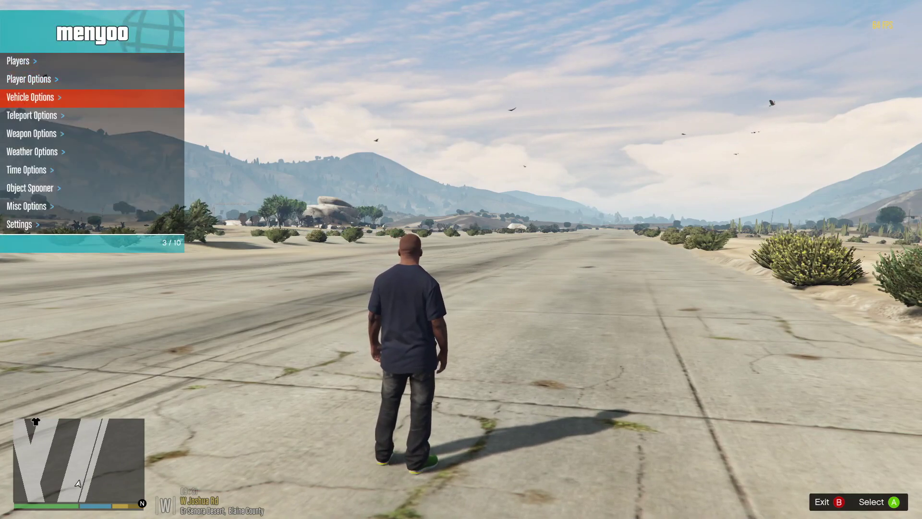
{"action": "key", "text": "Return"}
{"action": "key", "text": "Down"}
{"action": "key", "text": "Return"}
{"action": "key", "text": "Up"}
{"action": "key", "text": "Up"}
{"action": "key", "text": "Up"}
{"action": "key", "text": "Up"}
{"action": "key", "text": "Up"}
{"action": "key", "text": "Return"}
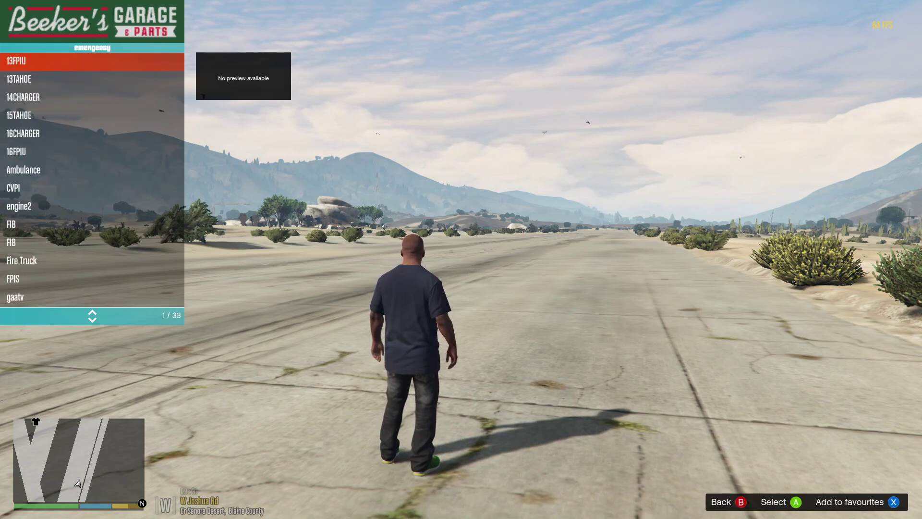
Spawn the unmarked Ford Ranger Raptor from the Emergency vehicles and test-drive it on the airstrip
{"action": "key", "text": "Up"}
{"action": "key", "text": "Up"}
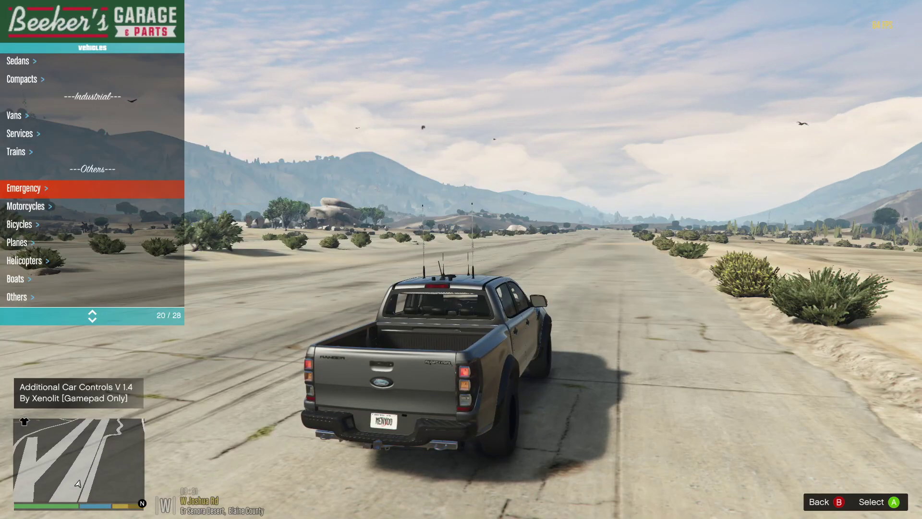
{"action": "key", "text": "F8"}
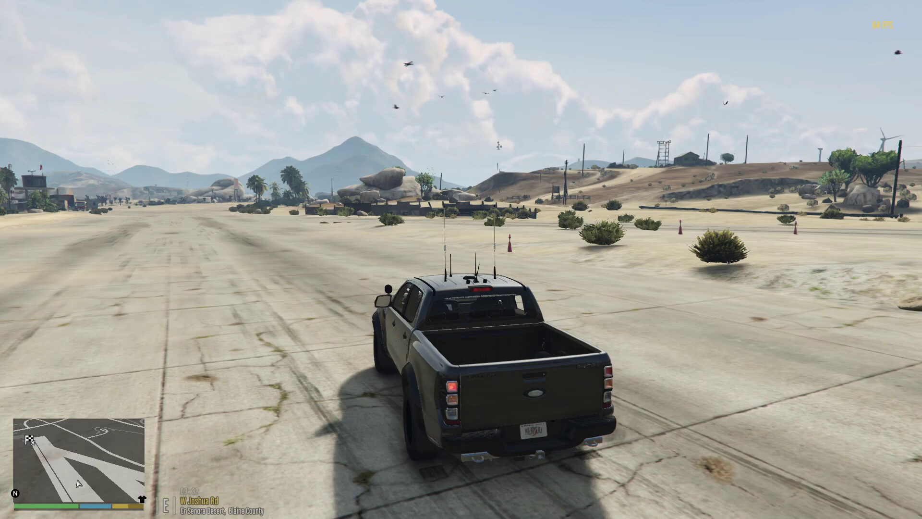
{"action": "key", "text": "w+a"}
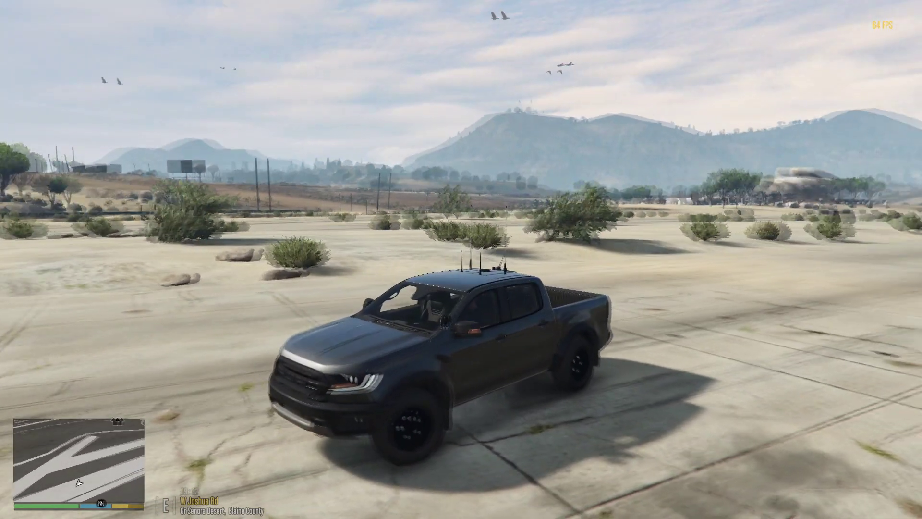